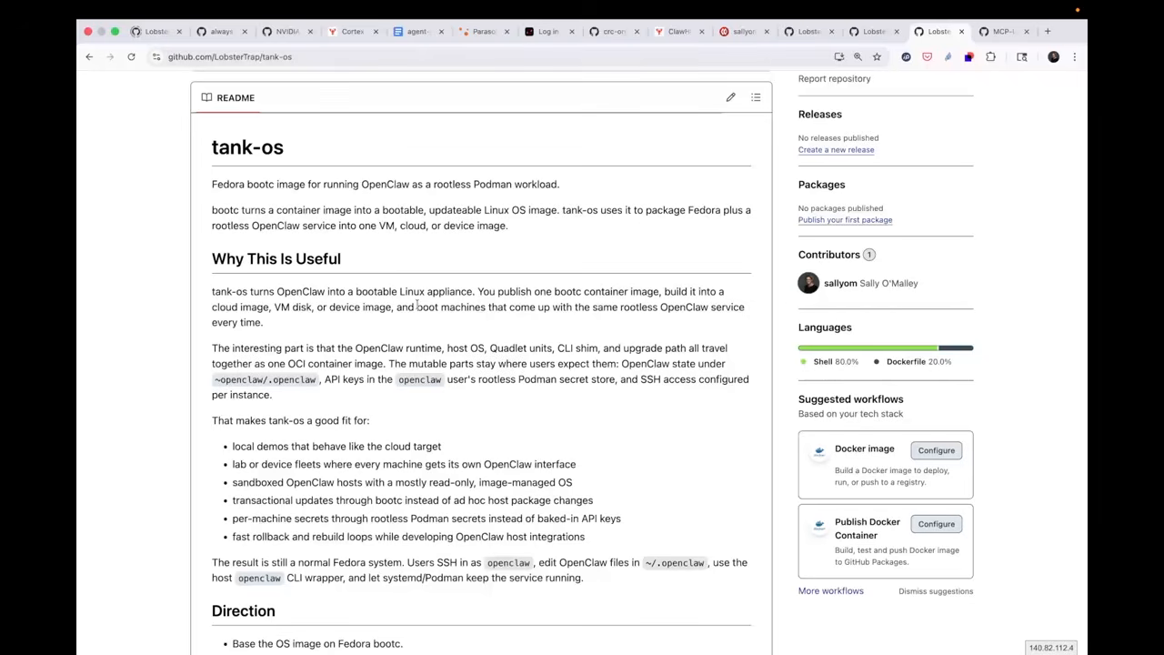
# Read through the tank-os README, covering its usefulness, direction, initial scope, start-here links and demo flow
pyautogui.scroll(-1, 420, 419)
pyautogui.scroll(1, 420, 419)
pyautogui.scroll(-1, 421, 418)
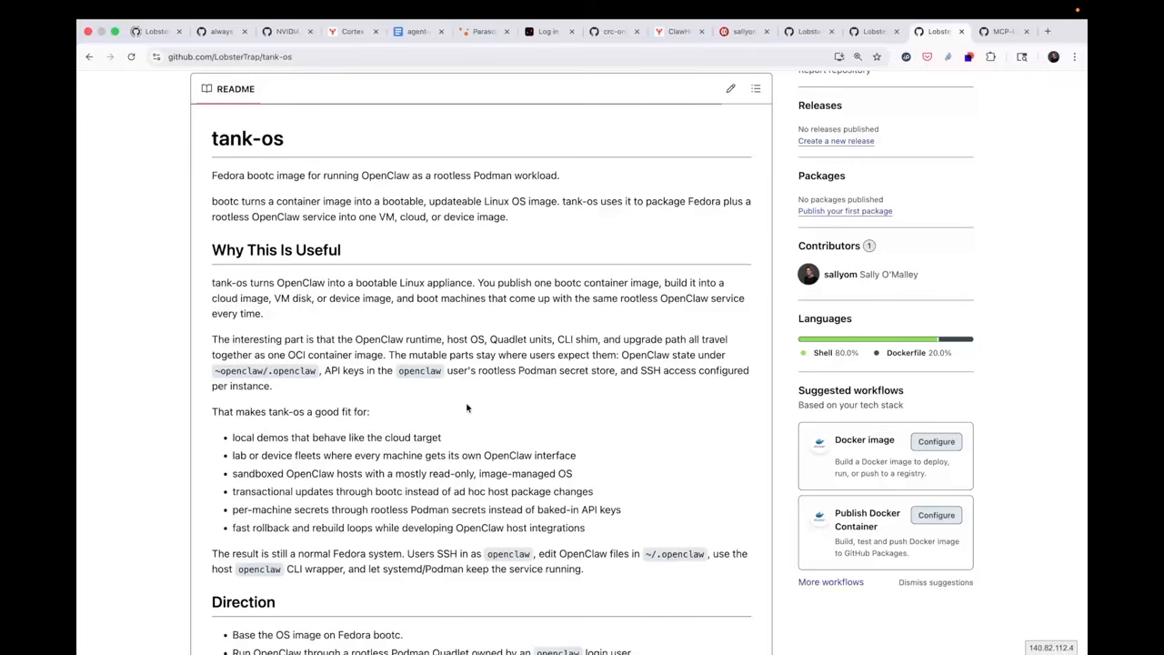
pyautogui.scroll(-5, 466, 408)
pyautogui.scroll(-2, 445, 388)
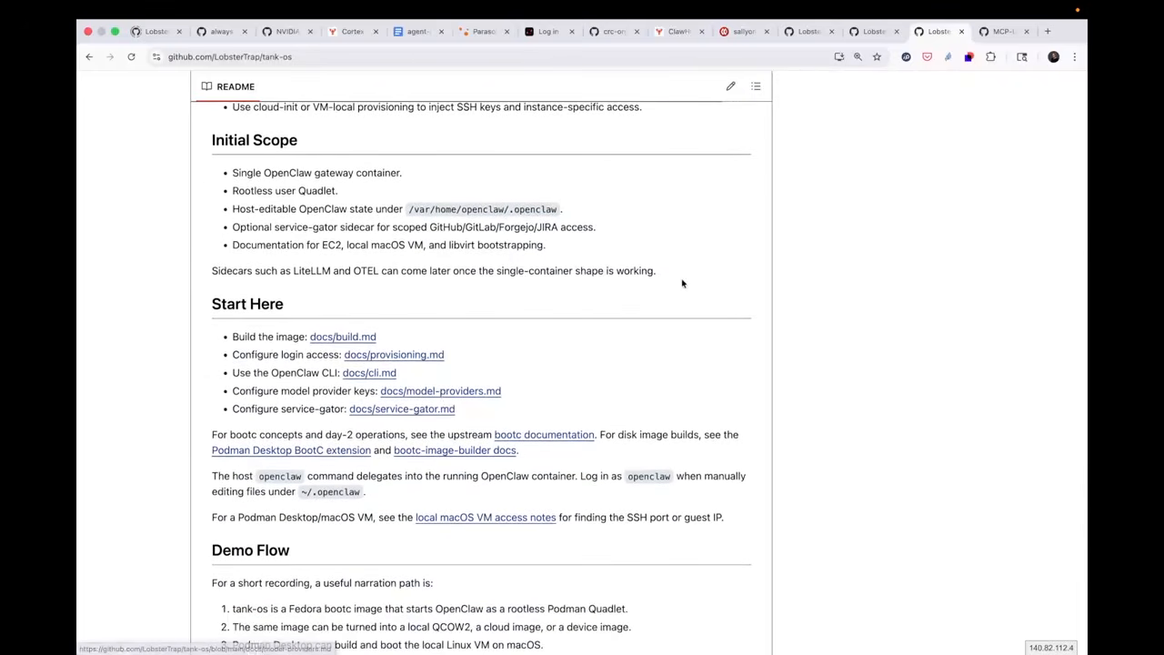
pyautogui.scroll(-1, 693, 248)
pyautogui.scroll(-1, 693, 249)
pyautogui.scroll(8, 407, 208)
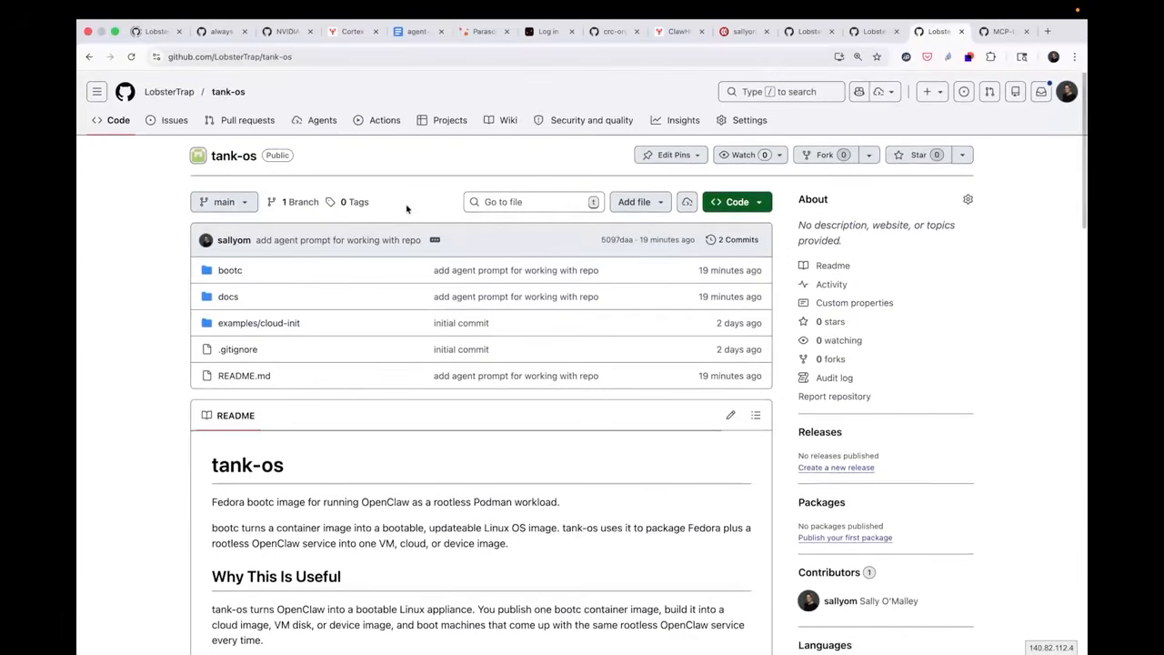
# Open the Containerfile in the repository's bootc folder and review it through to its last line
pyautogui.click(231, 271)
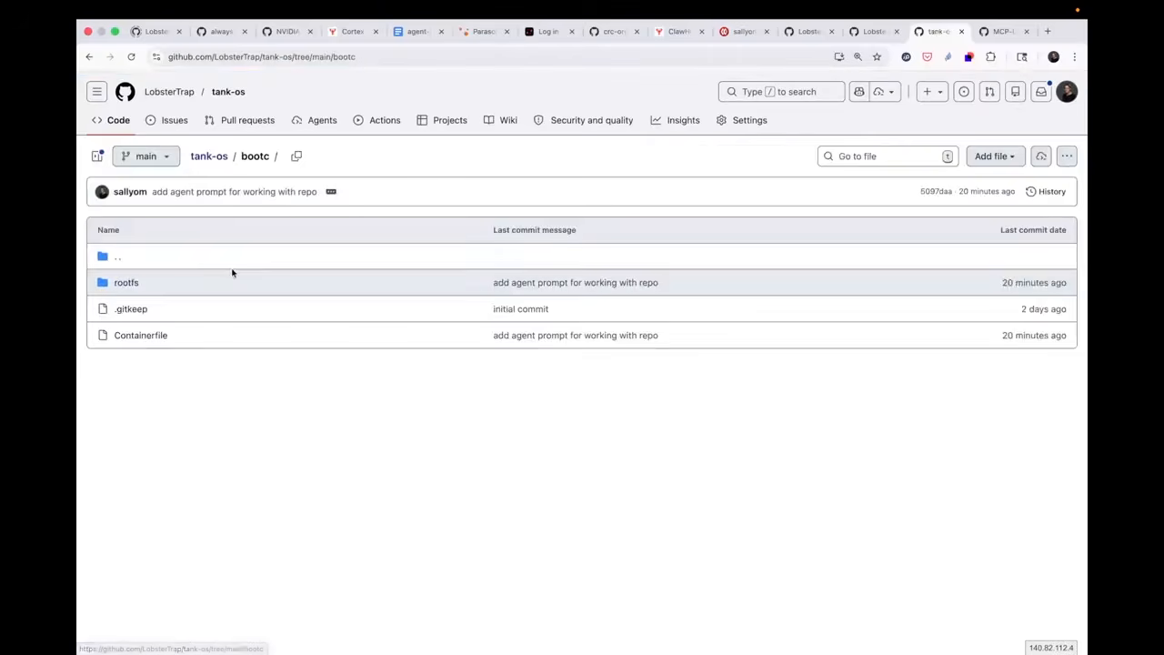
pyautogui.click(145, 335)
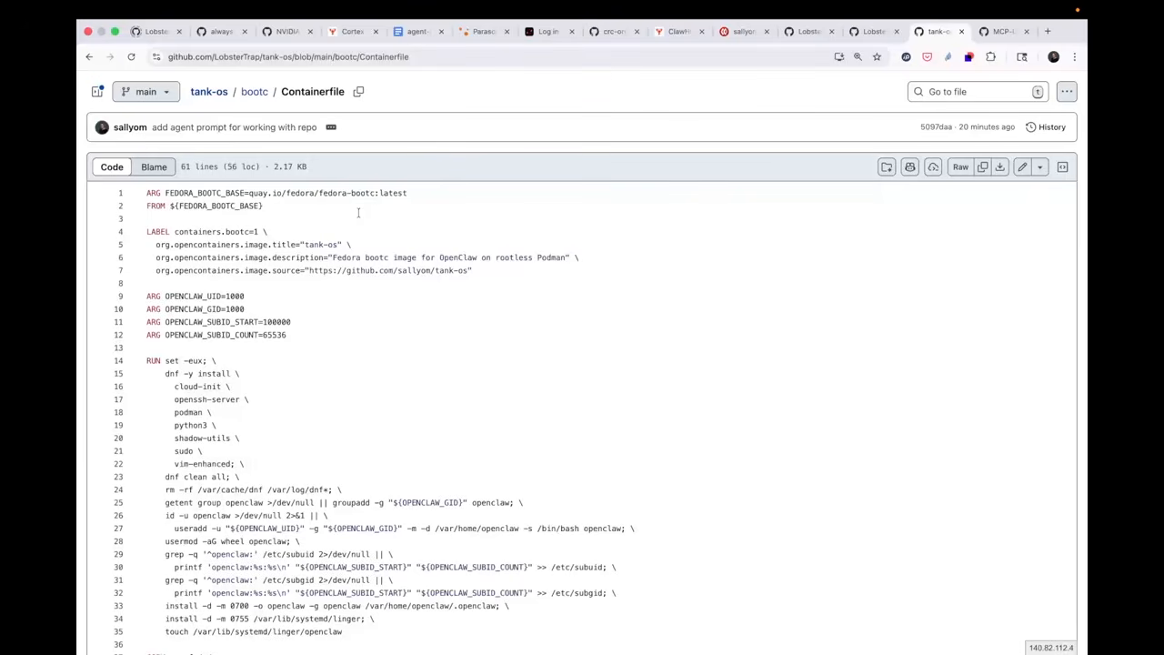
pyautogui.scroll(-3, 359, 213)
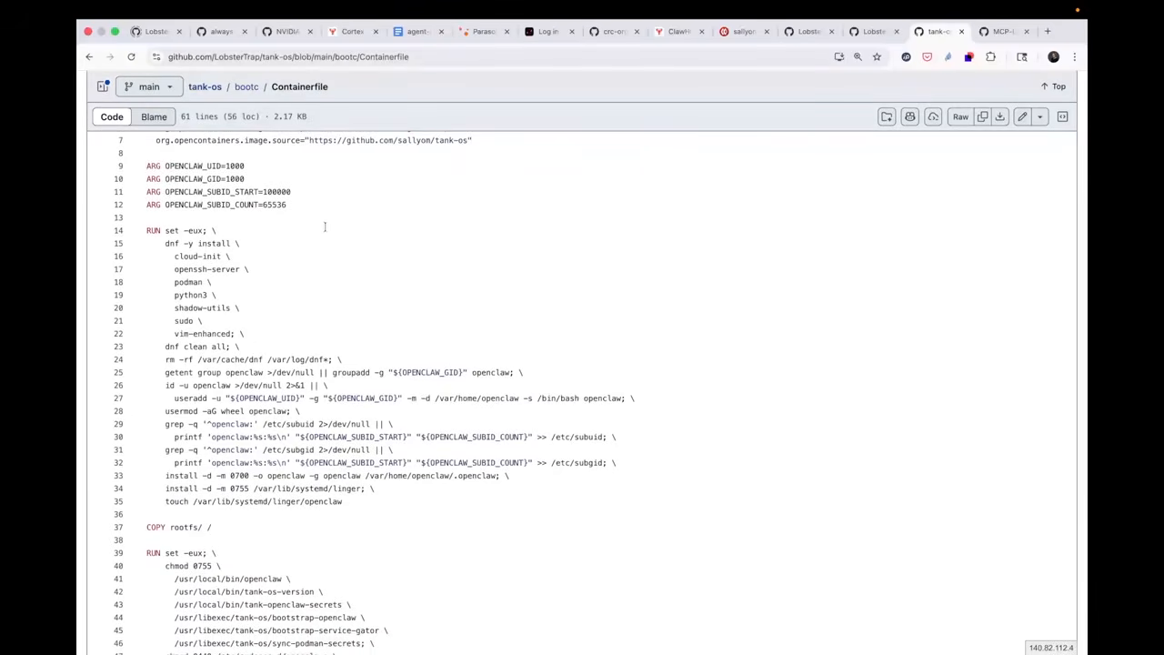
pyautogui.scroll(-3, 304, 214)
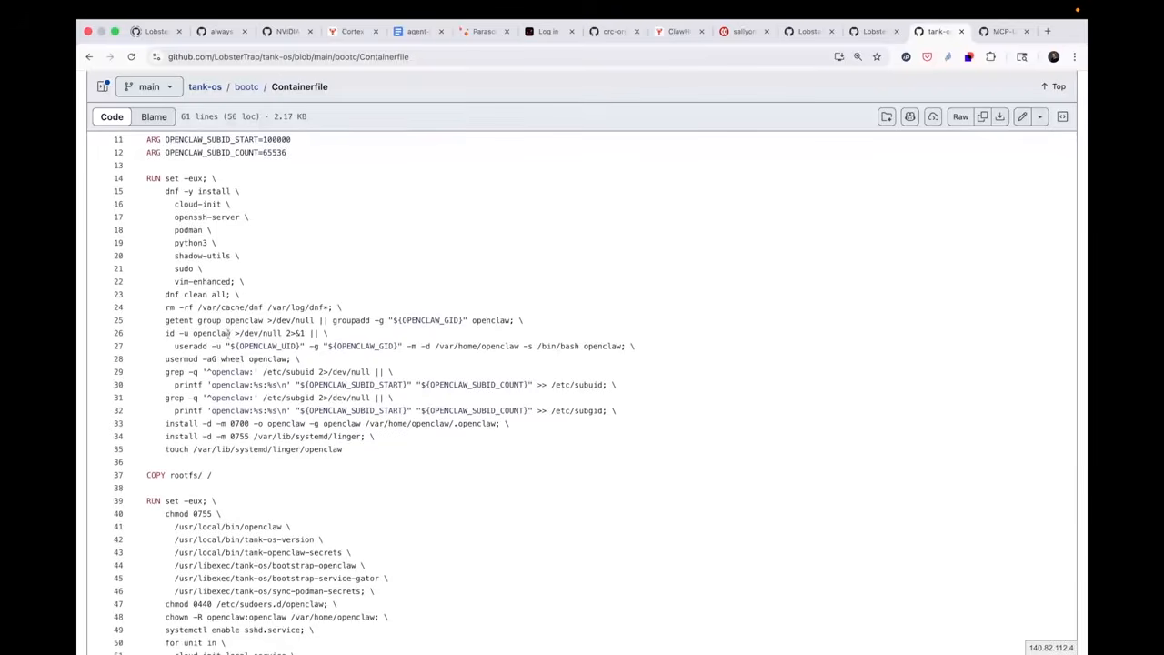
pyautogui.scroll(-5, 309, 273)
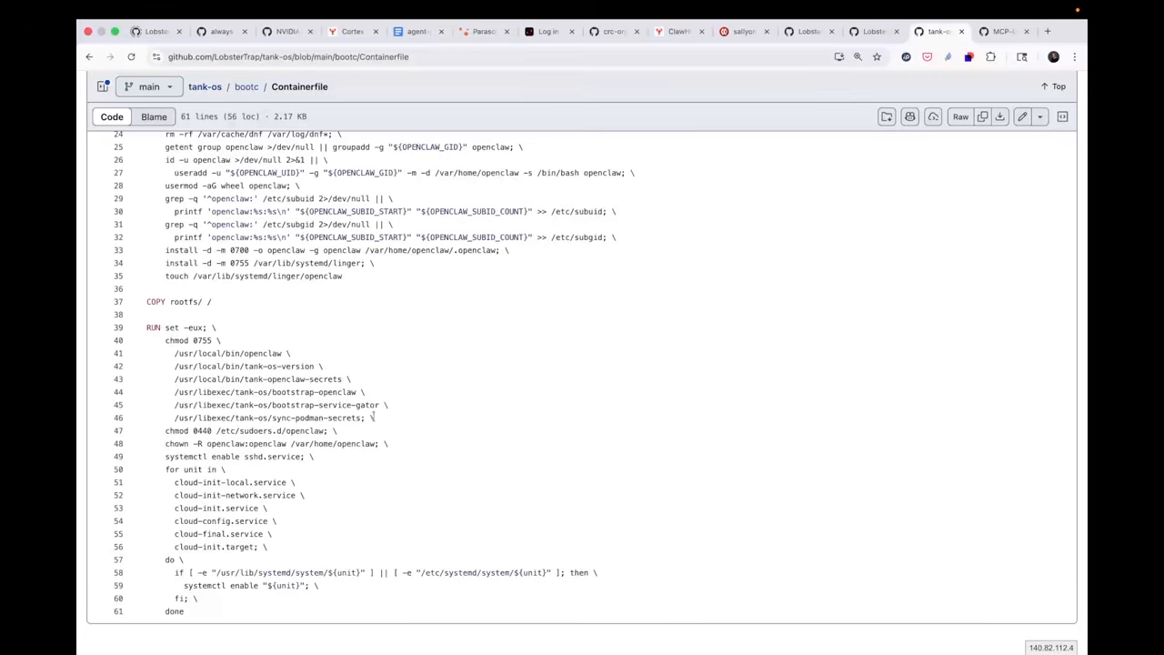
# Switch to the service-gator repository and read its README's overview, problem, solution and quick start sections
pyautogui.click(810, 35)
pyautogui.scroll(-10, 437, 350)
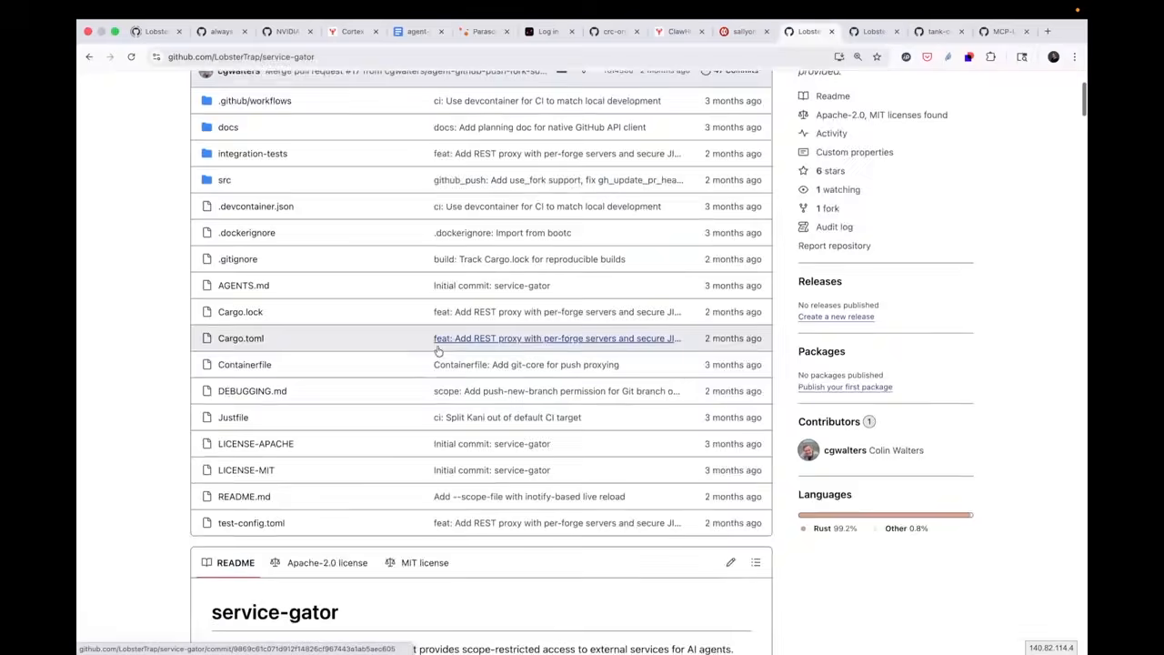
pyautogui.scroll(-3, 437, 350)
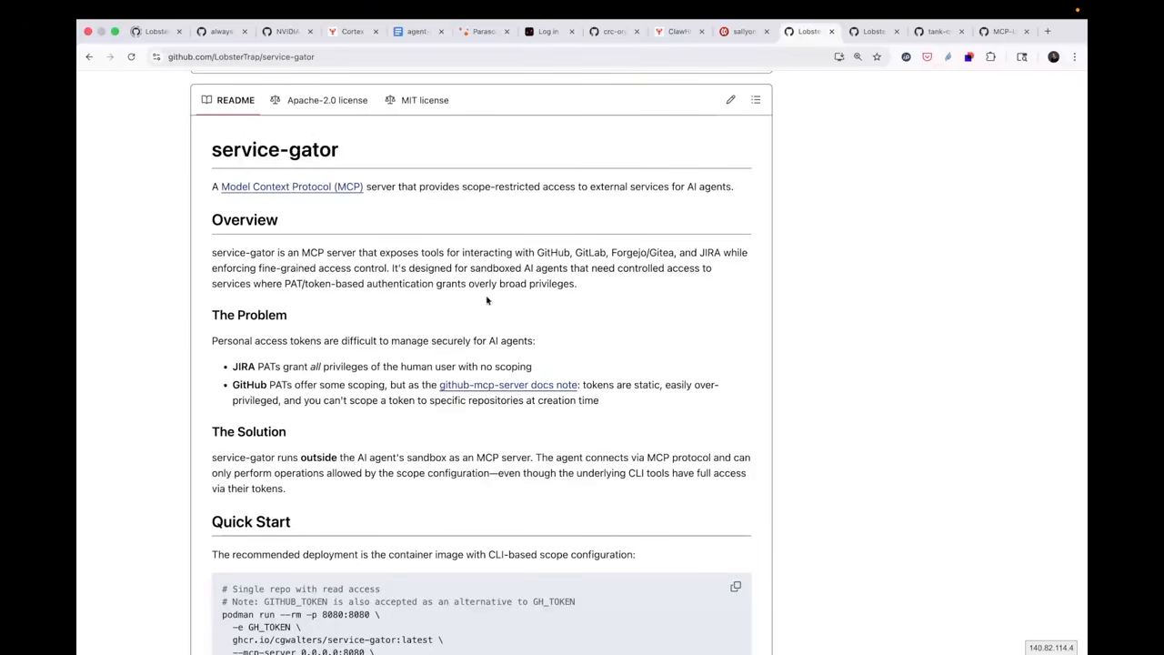
pyautogui.scroll(-2, 463, 323)
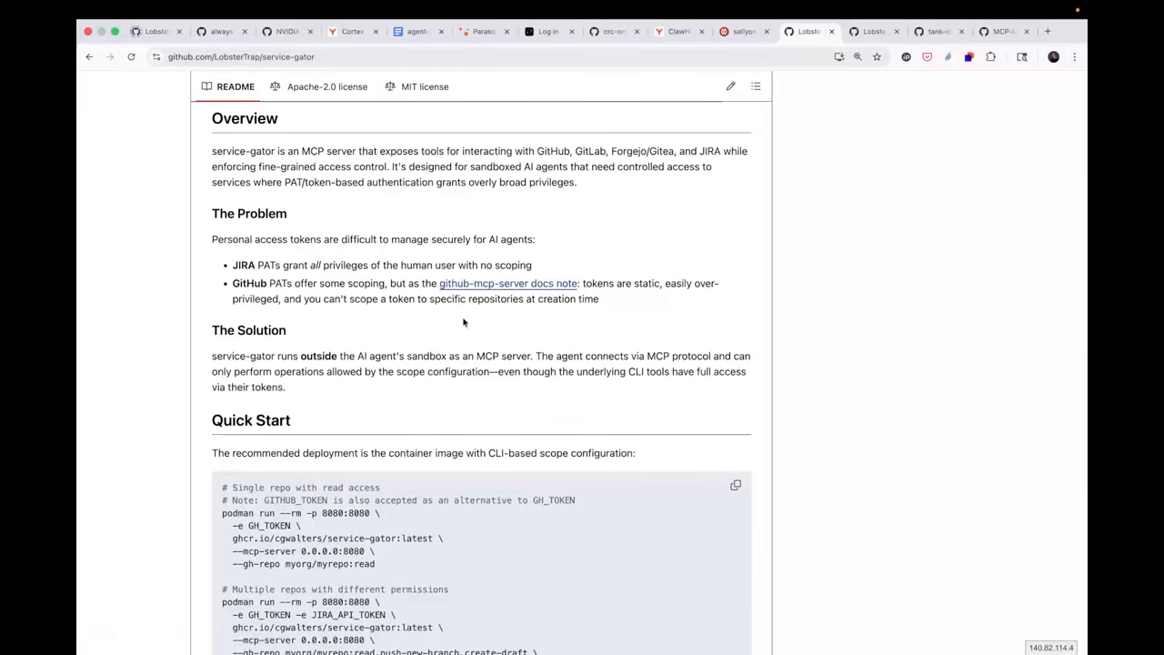
pyautogui.scroll(-2, 464, 323)
pyautogui.scroll(10, 464, 322)
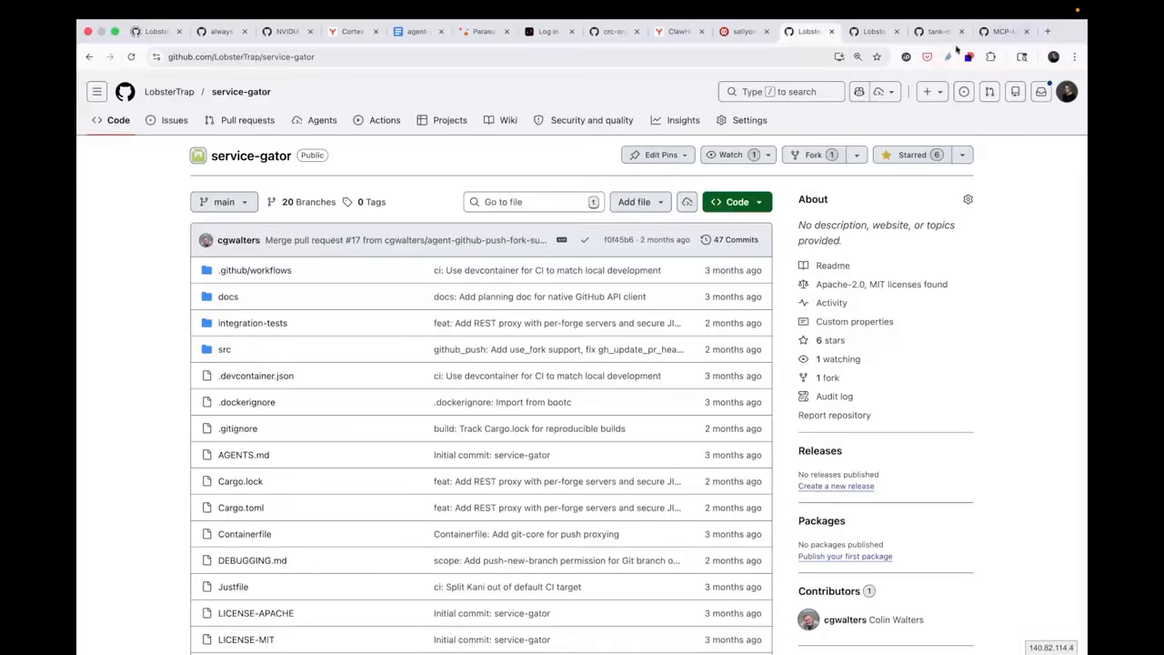
# View the full-size lobster artwork from the other open LobsterTrap page, and return to the start of the tank-os Containerfile
pyautogui.click(871, 32)
pyautogui.click(505, 238)
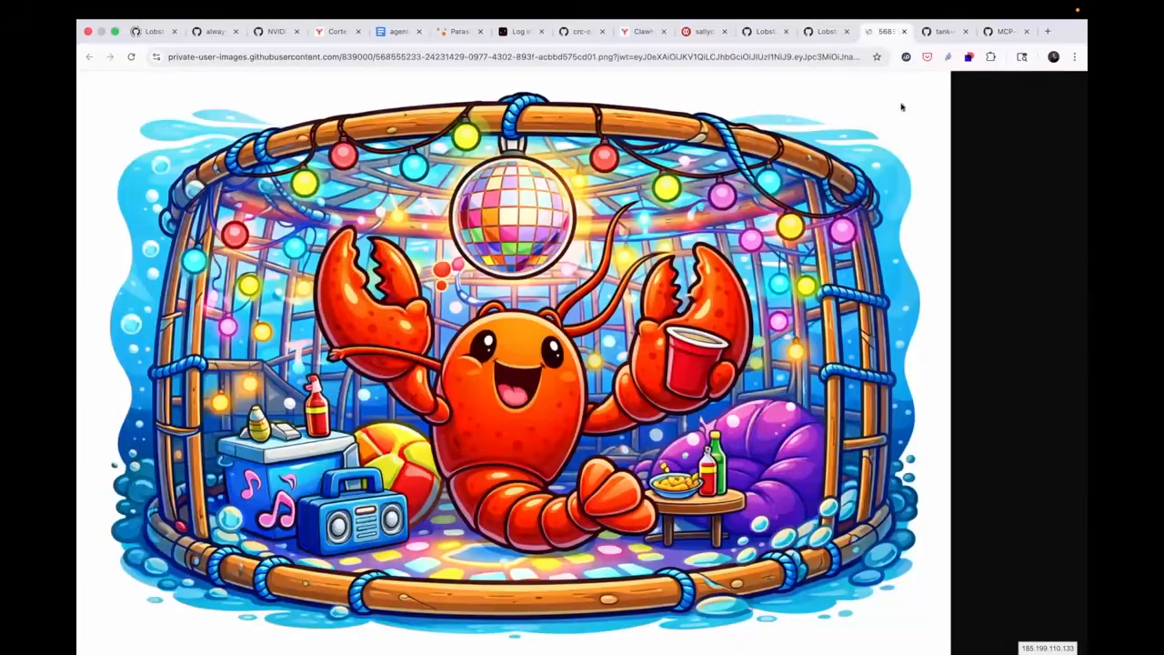
pyautogui.click(941, 32)
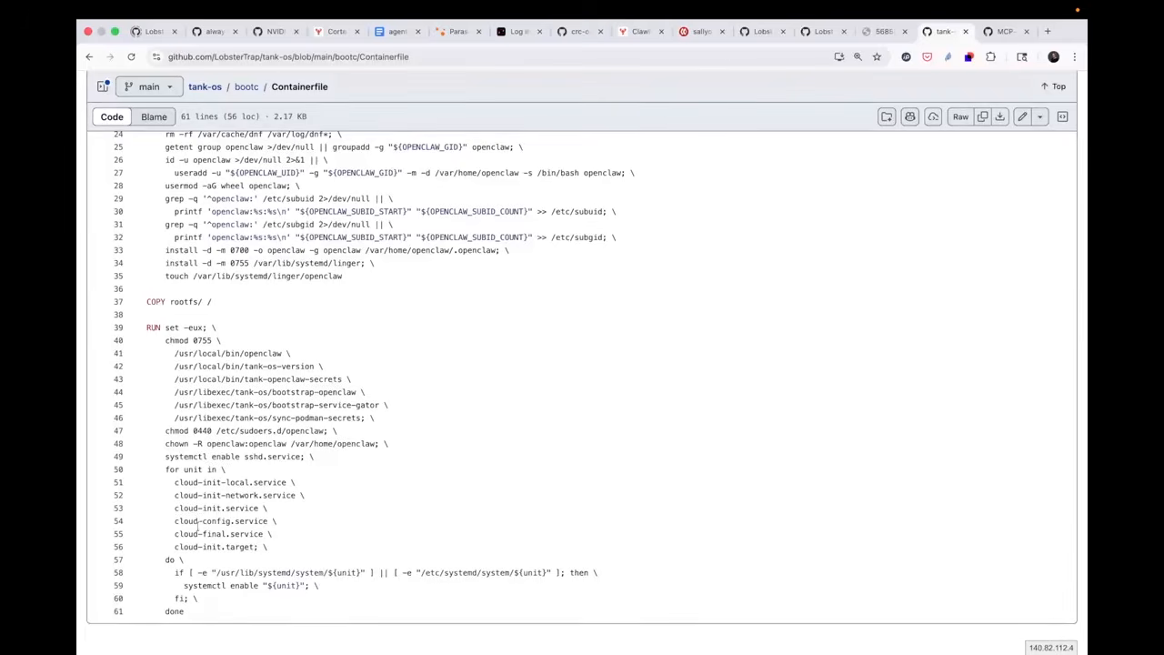
pyautogui.scroll(2, 197, 527)
pyautogui.scroll(5, 197, 528)
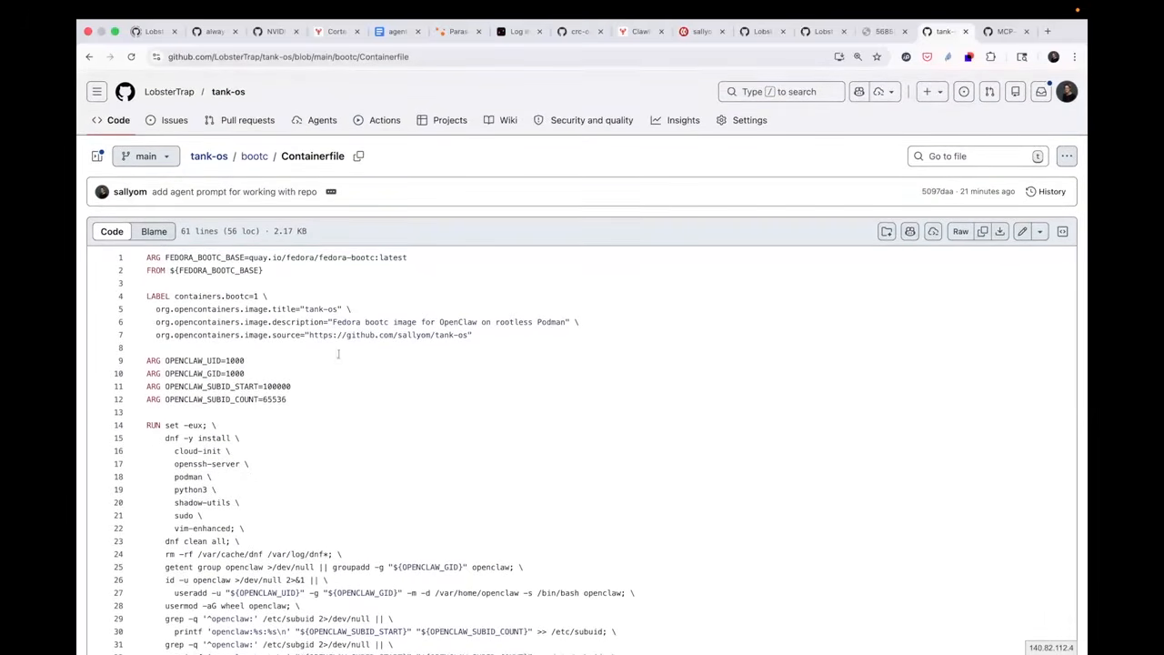
# Open the openclaw script in bootc/rootfs/usr/local/bin and review the whole wrapper
pyautogui.click(261, 156)
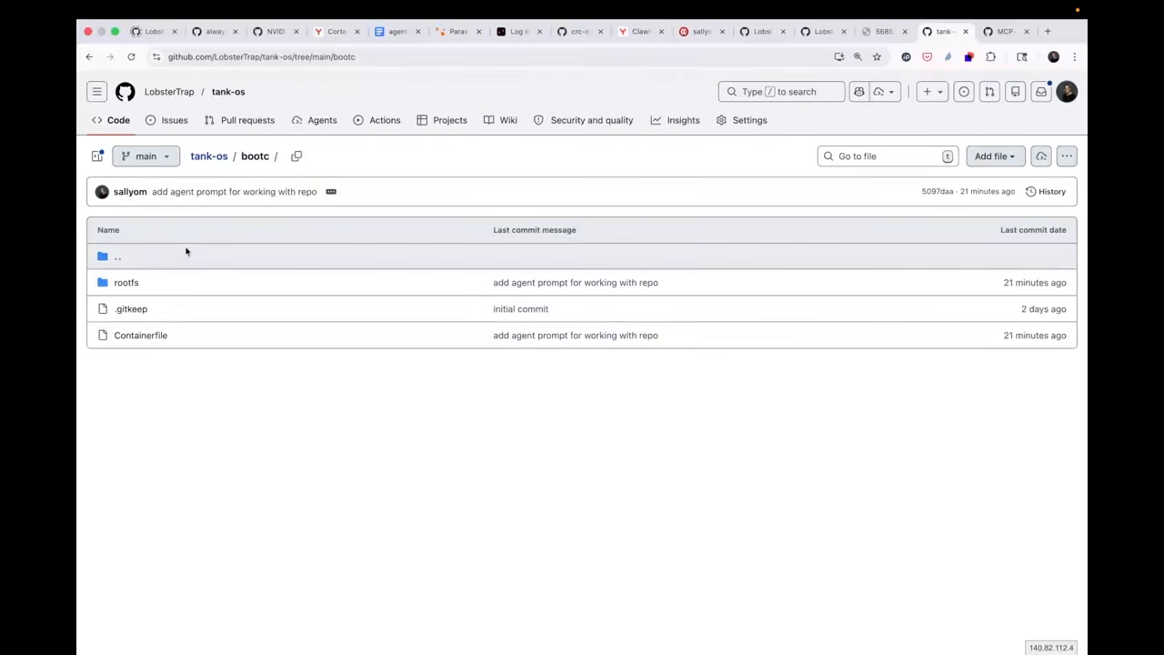
pyautogui.click(128, 283)
pyautogui.click(120, 310)
pyautogui.click(131, 309)
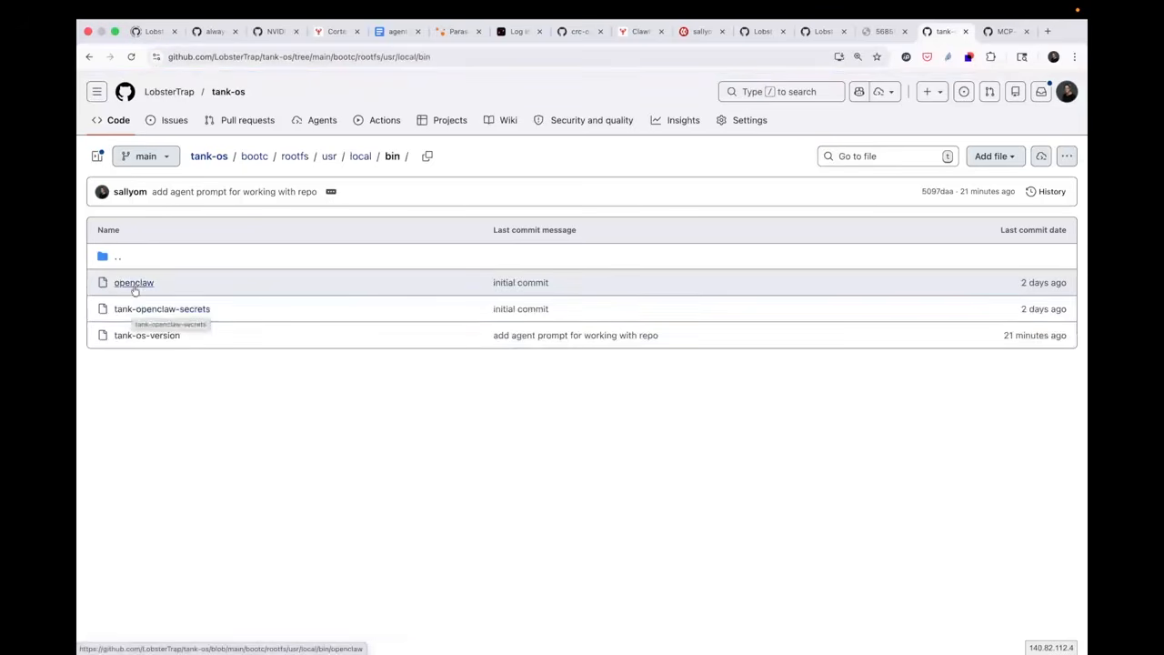
pyautogui.click(134, 284)
pyautogui.scroll(-5, 342, 382)
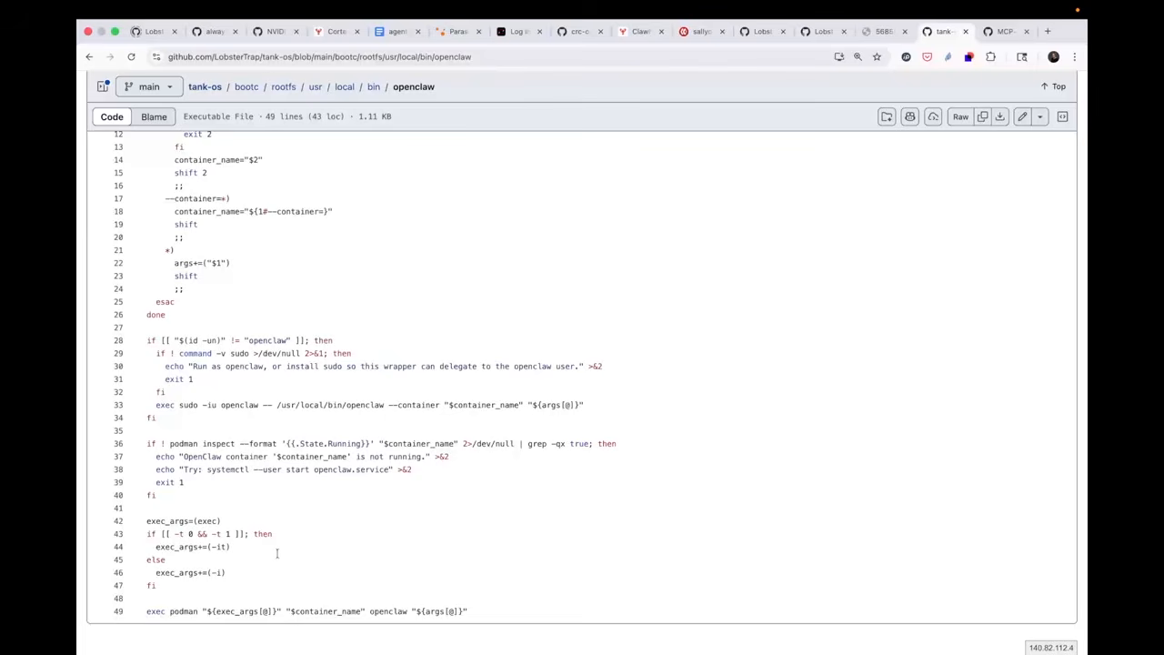
pyautogui.scroll(5, 277, 553)
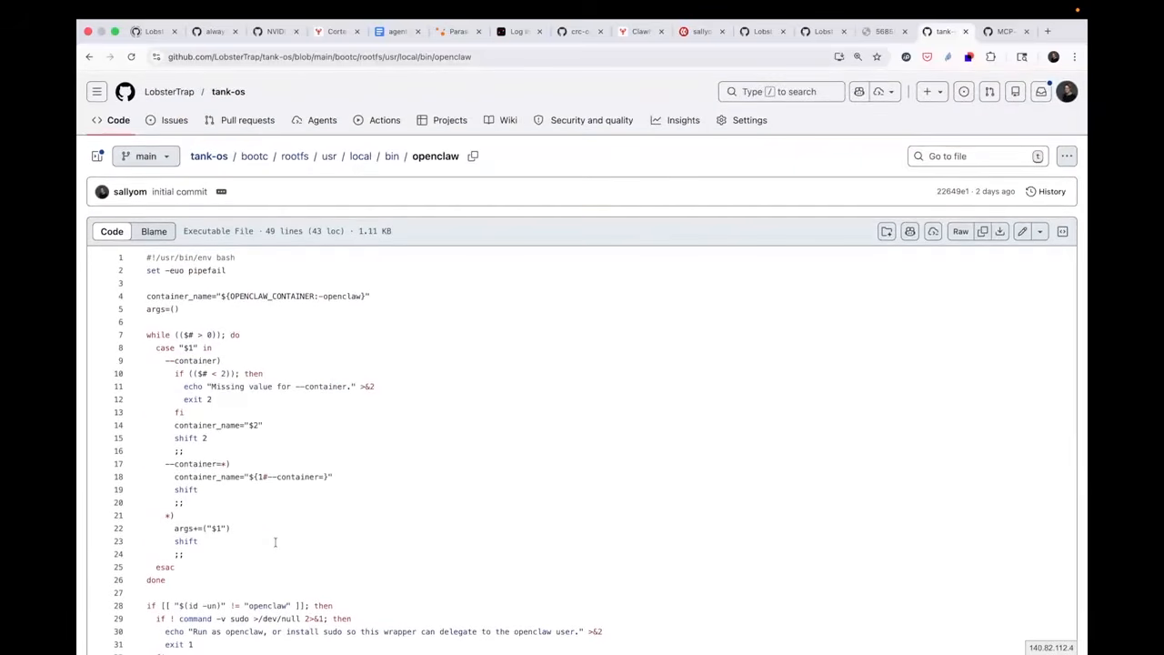
# Inspect the tank-openclaw-secrets and tank-os-version scripts in the same bin folder
pyautogui.press('super+Left')
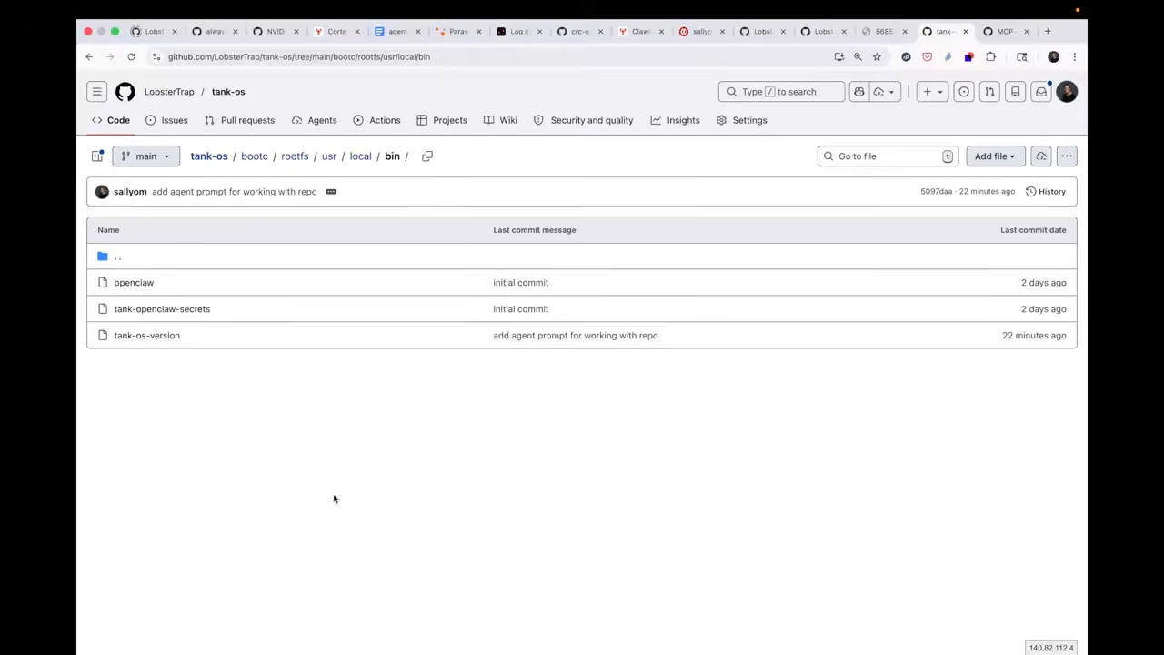
pyautogui.click(196, 310)
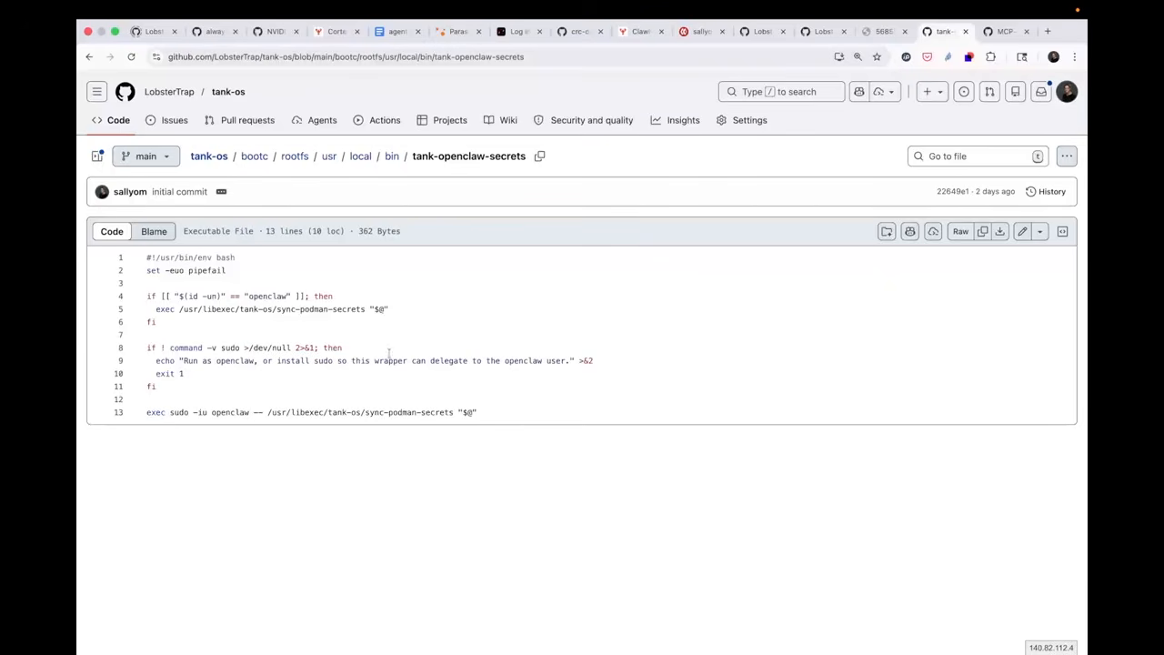
pyautogui.click(392, 156)
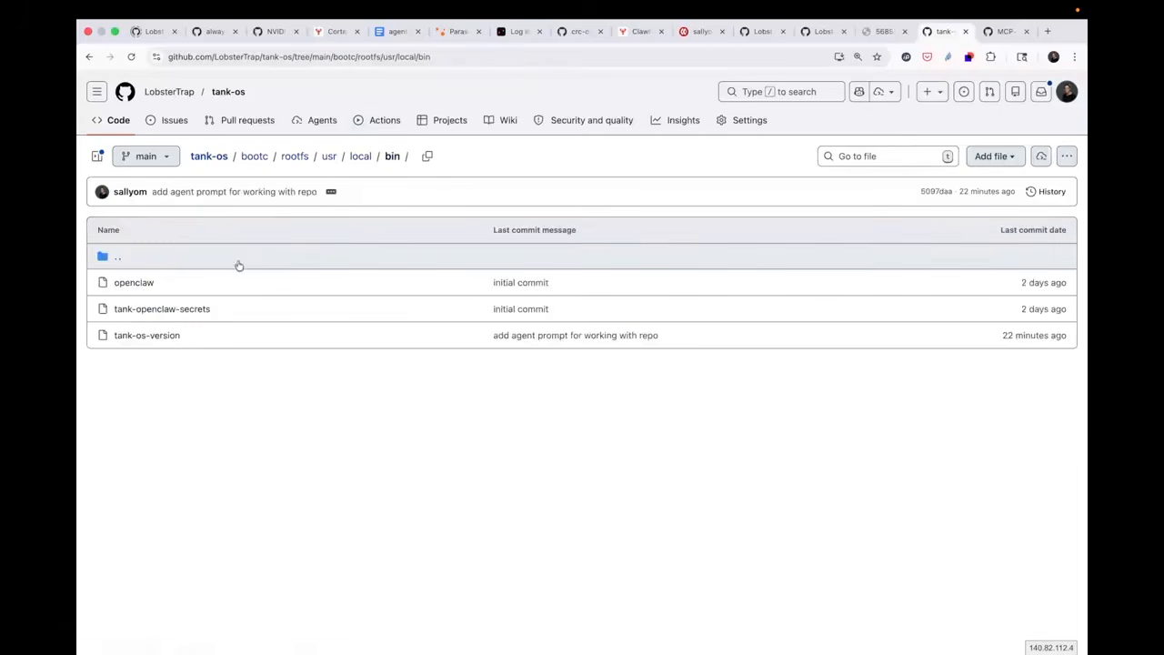
pyautogui.click(148, 337)
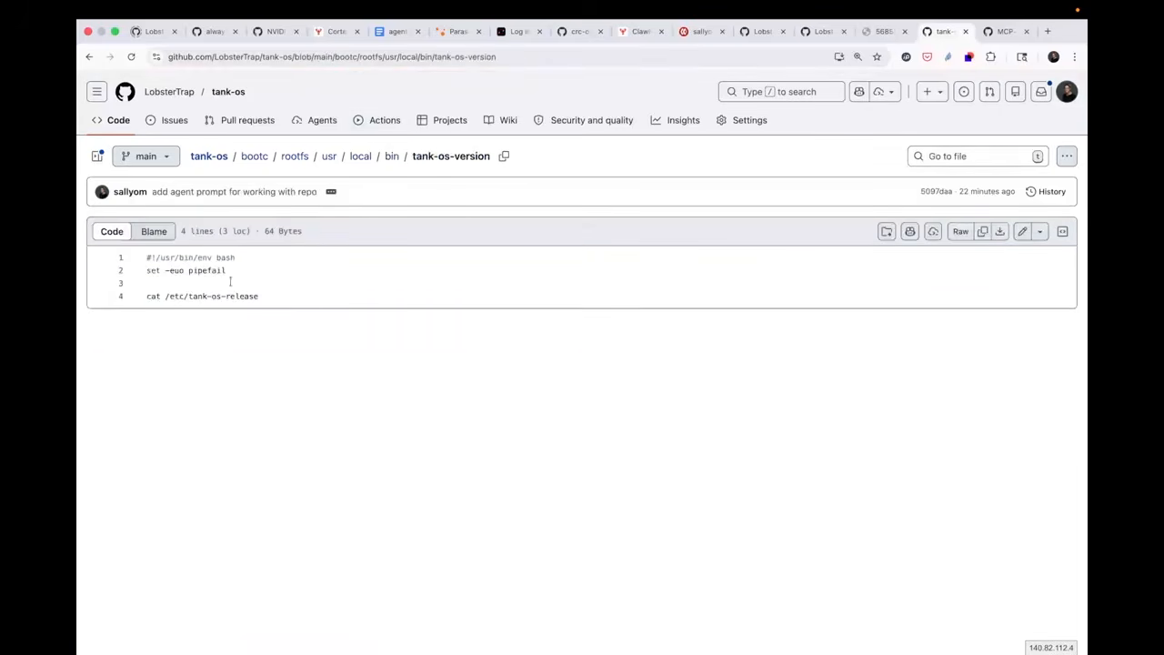
pyautogui.click(392, 156)
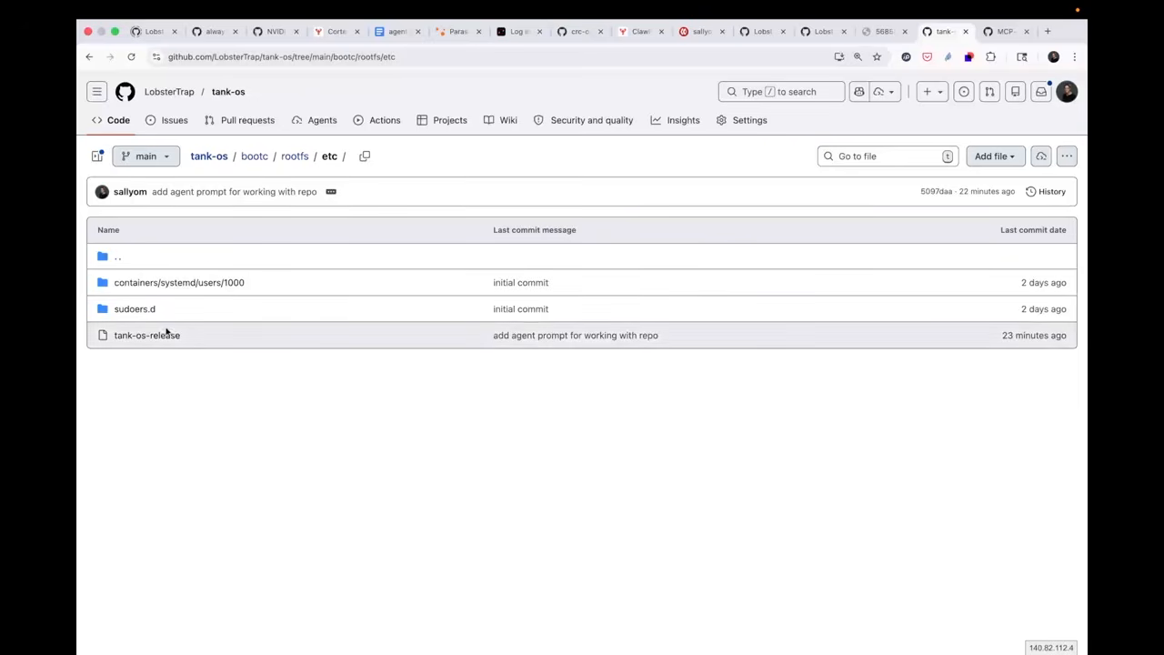
# Open openclaw.container under rootfs/etc/containers/systemd/users/1000 and highlight its image reference ghcr.io/openclaw/openclaw:latest
pyautogui.click(206, 283)
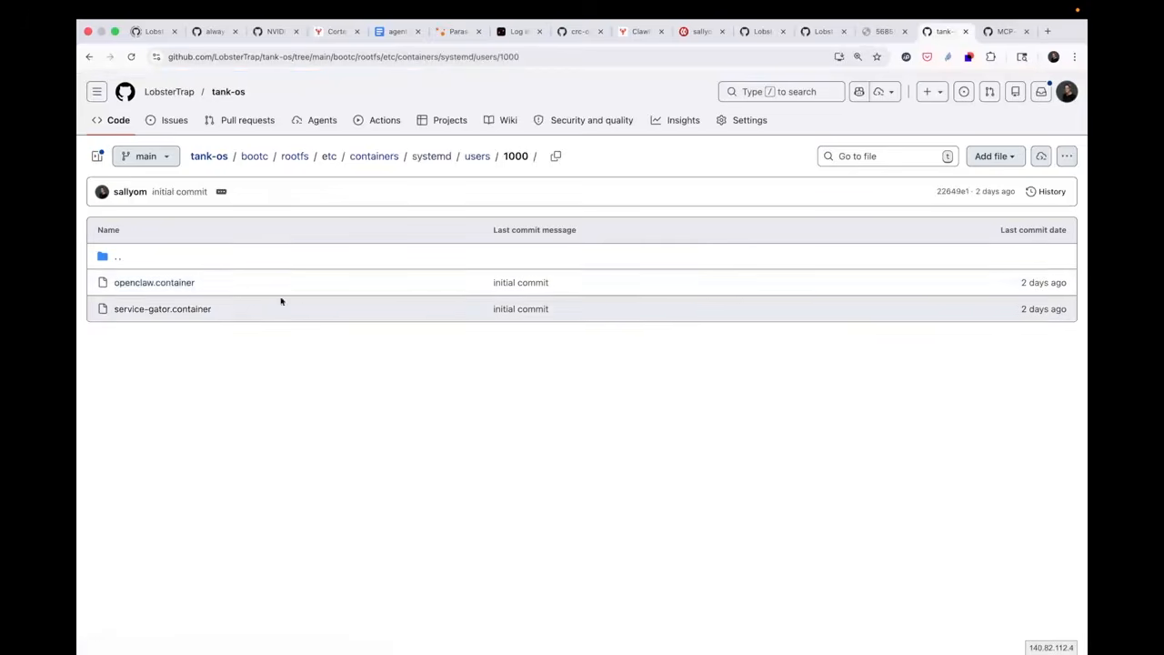
pyautogui.click(153, 283)
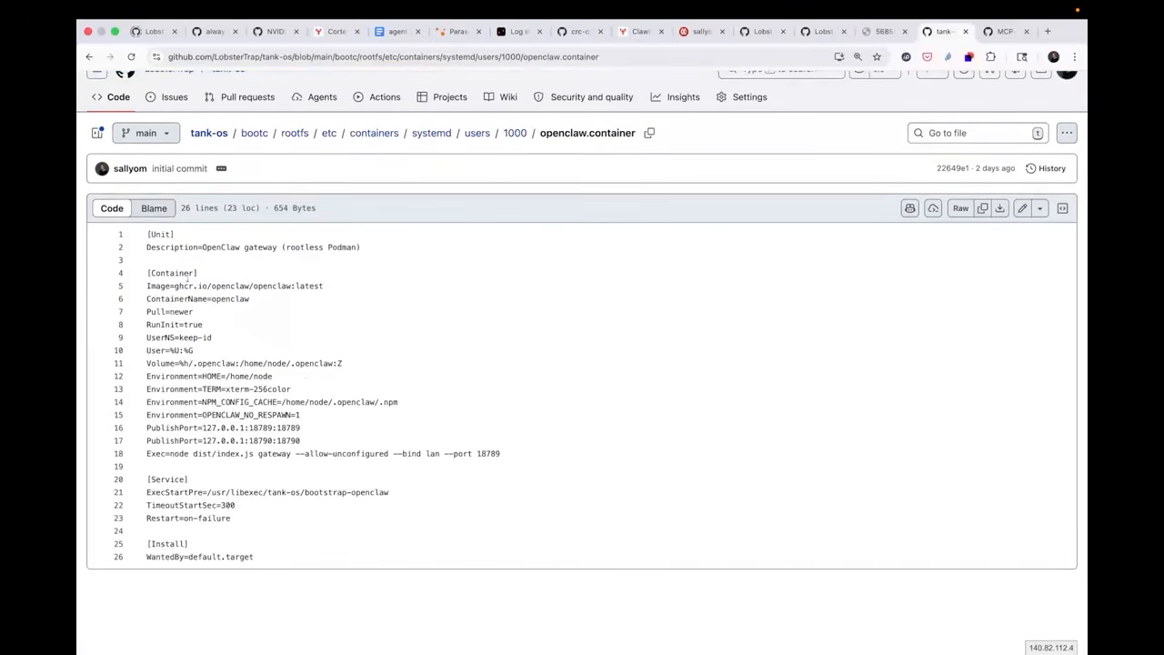
pyautogui.moveTo(174, 286); pyautogui.dragTo(343, 284)
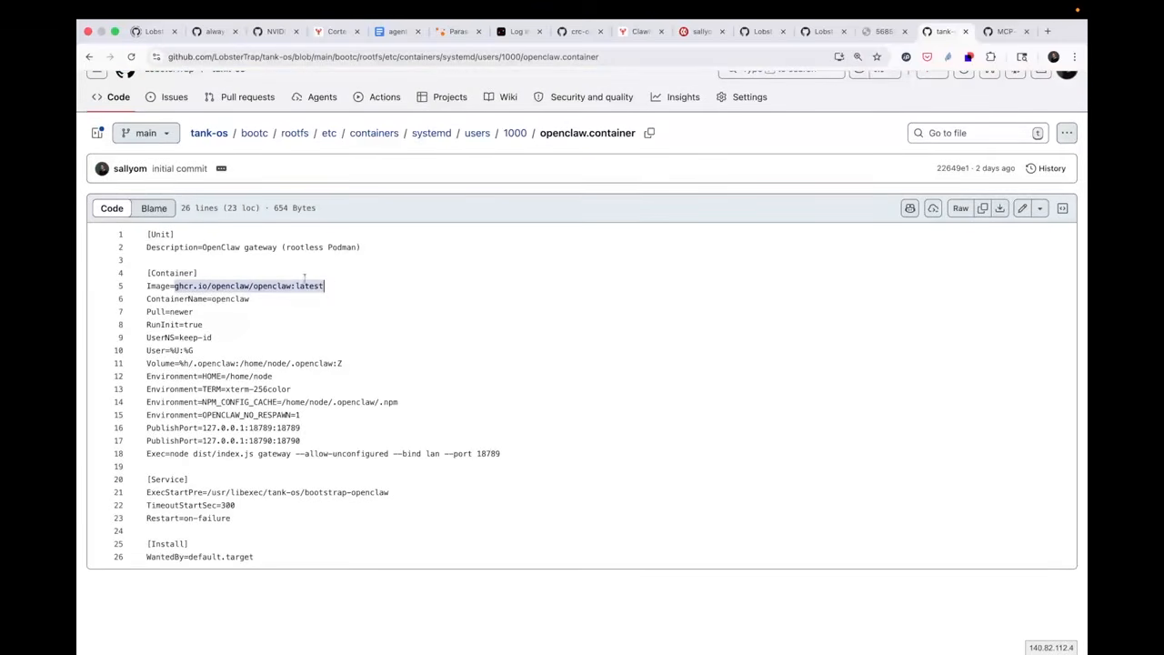
pyautogui.click(305, 285)
pyautogui.moveTo(297, 286); pyautogui.dragTo(331, 286)
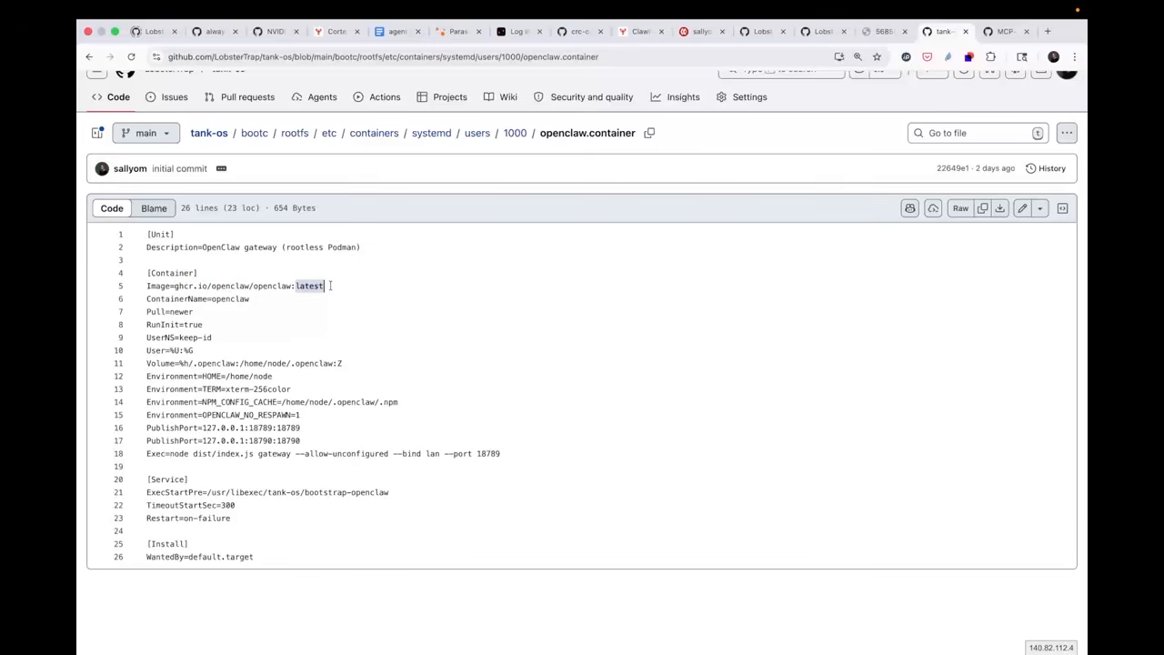
pyautogui.click(320, 285)
pyautogui.moveTo(330, 286); pyautogui.dragTo(296, 286)
pyautogui.moveTo(175, 286); pyautogui.dragTo(322, 287)
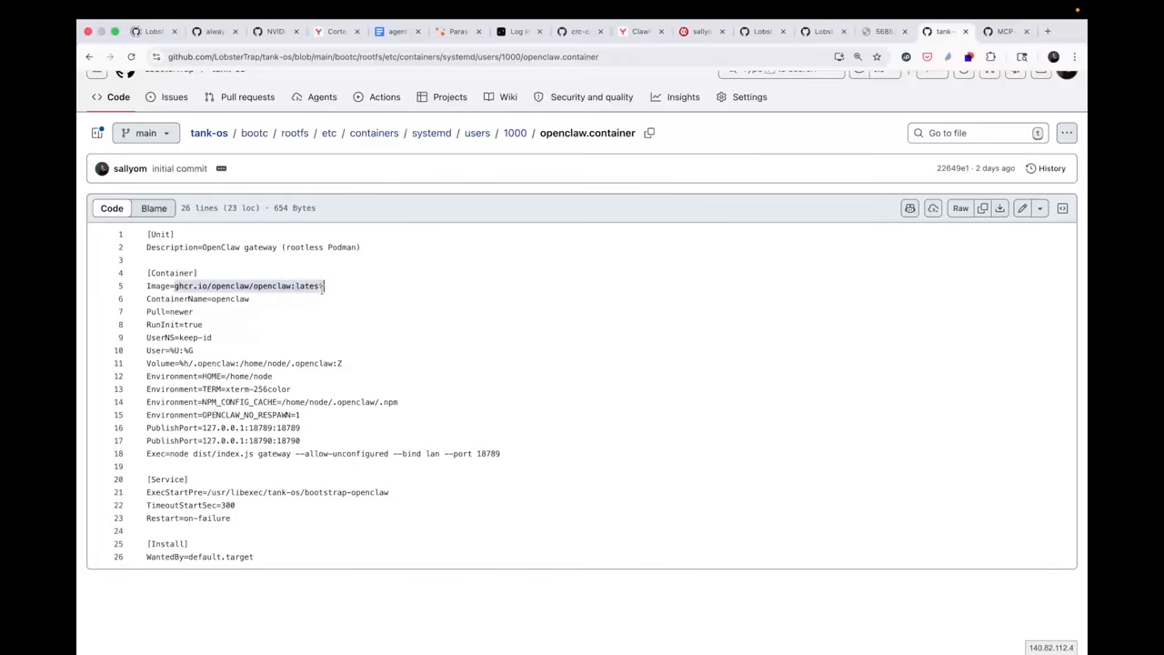
# Open the service-gator.container file from the same users/1000 folder and review it
pyautogui.click(516, 132)
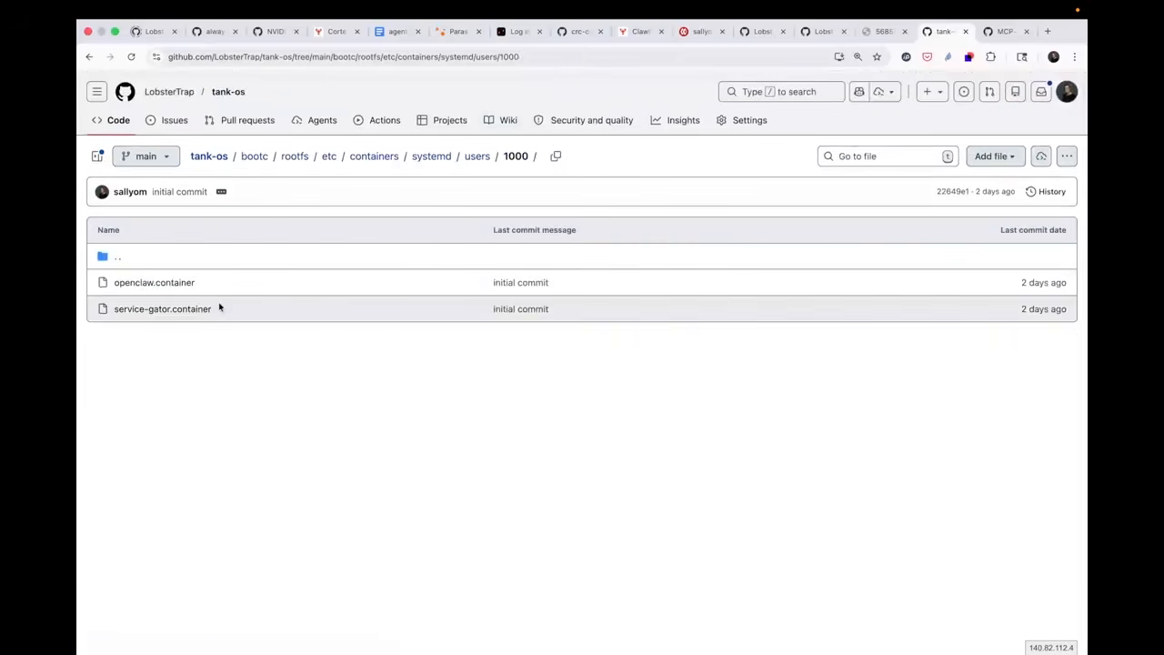
pyautogui.click(183, 310)
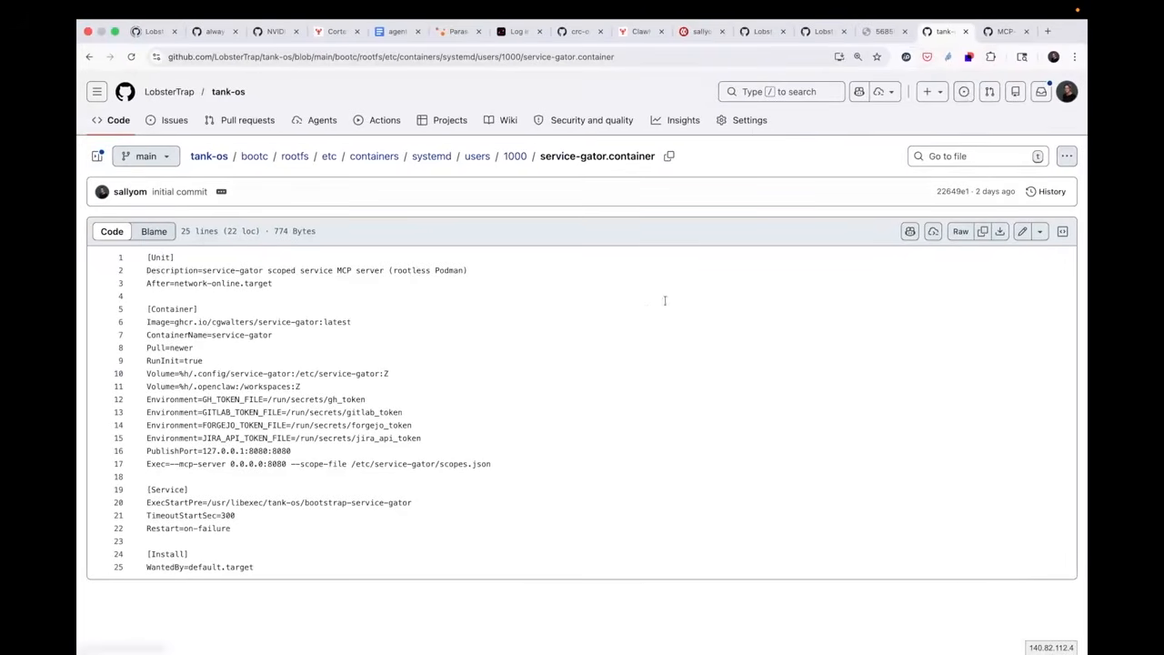
# Switch to Podman Desktop and look over its Dashboard page
pyautogui.hotkey('ctrl', 'Left')
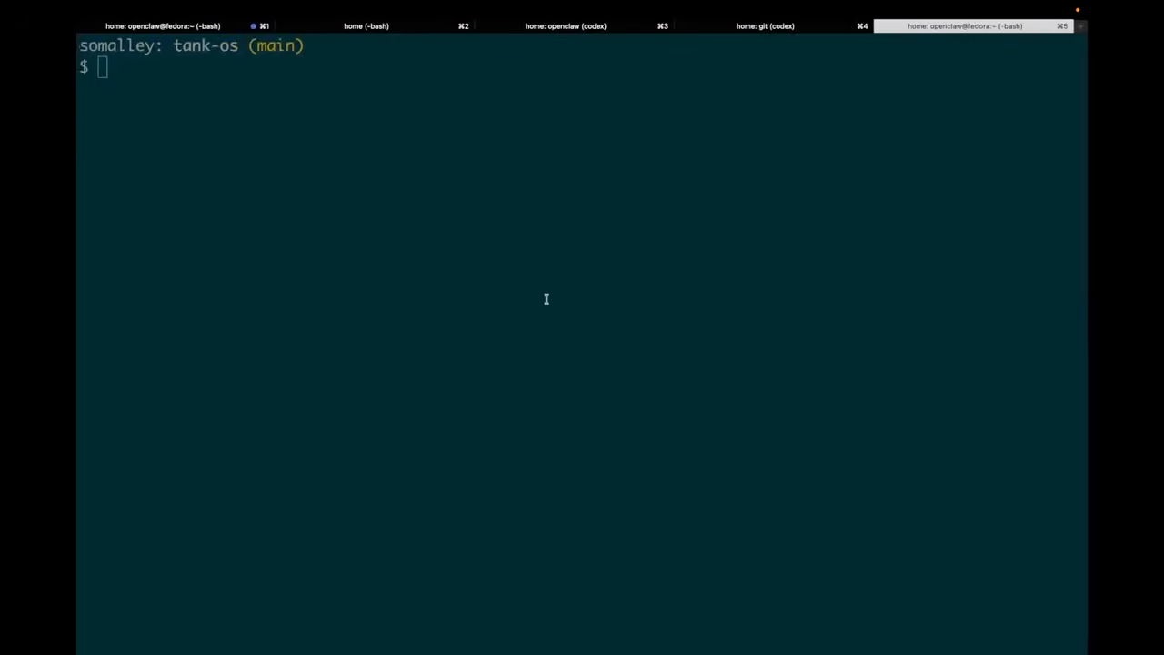
pyautogui.hotkey('ctrl', 'Left')
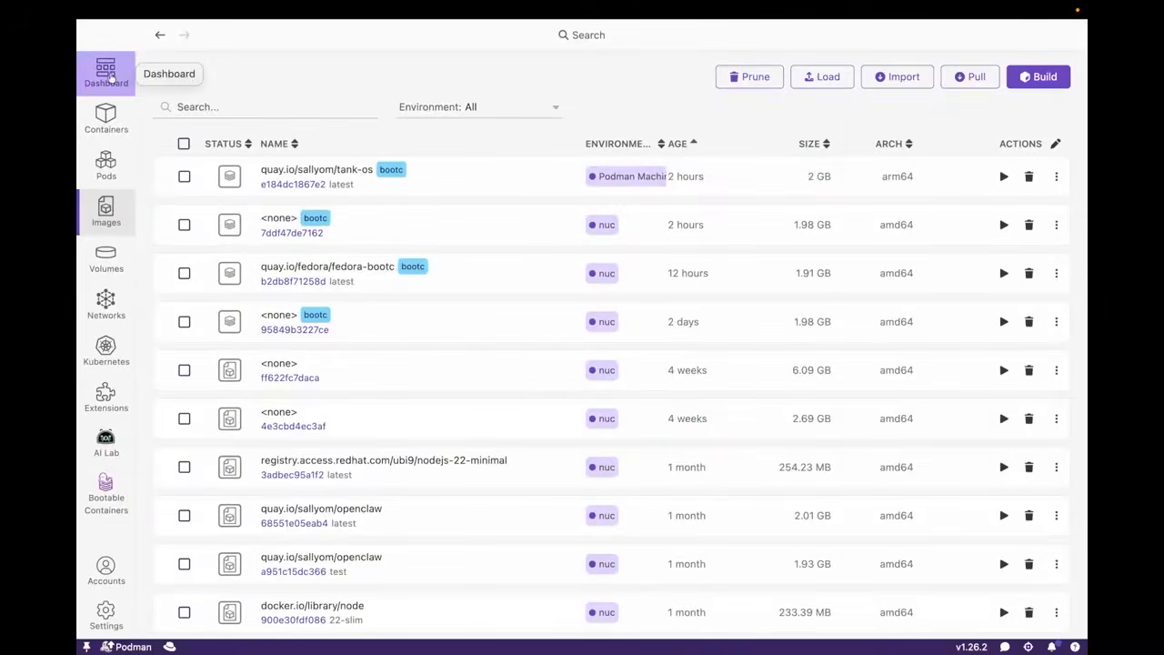
pyautogui.click(106, 73)
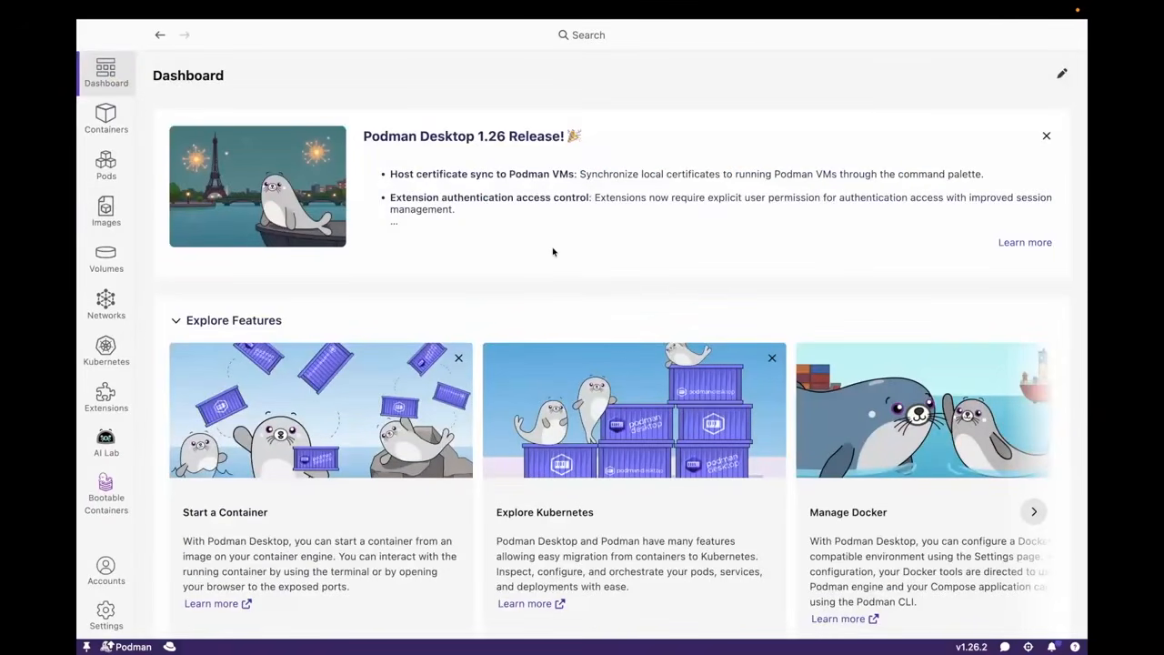
pyautogui.scroll(-10, 552, 252)
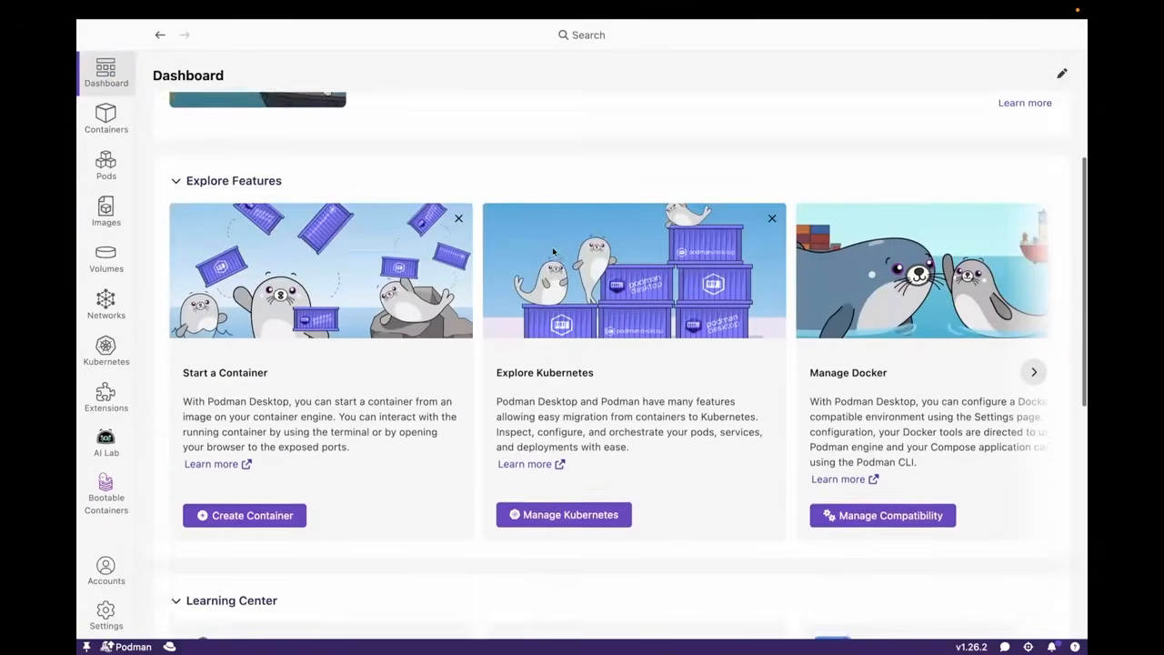
# Search the extension catalog for "bootc" and open the Bootable Containers extension's image list
pyautogui.click(106, 394)
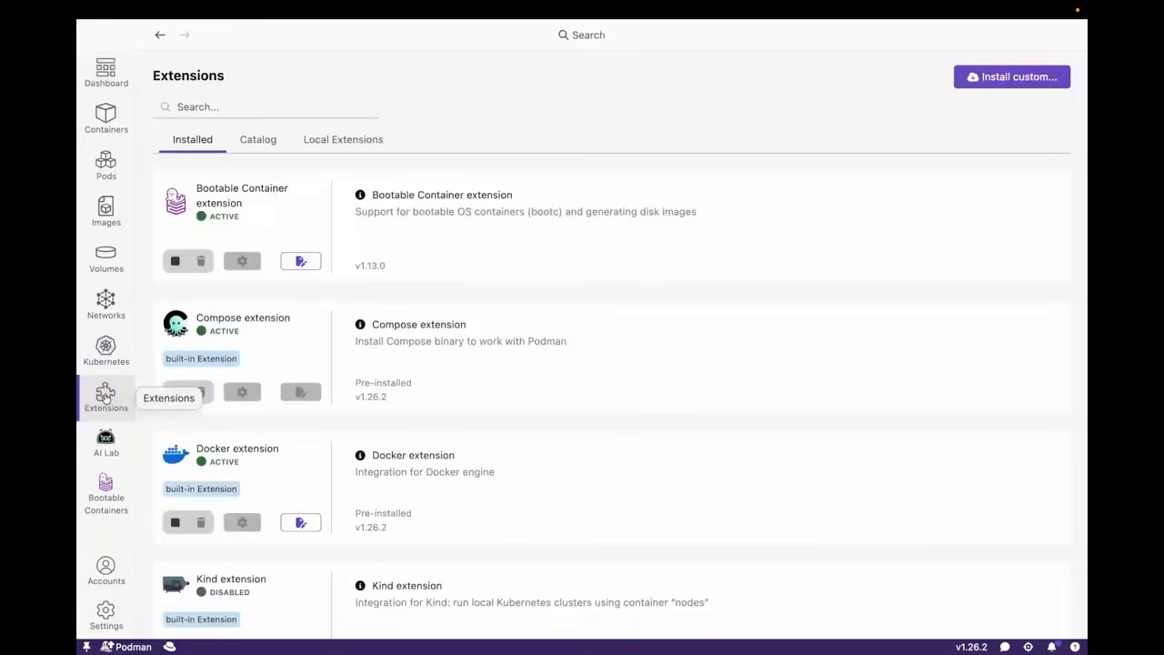
pyautogui.click(261, 144)
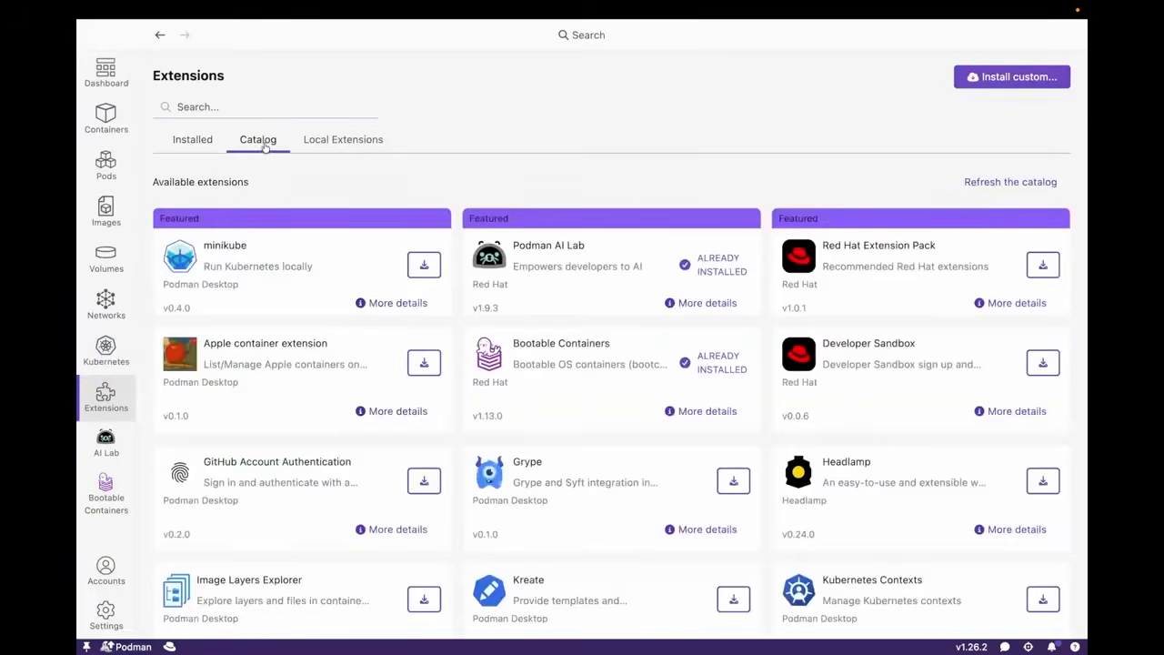
pyautogui.click(270, 107)
pyautogui.write('bo')
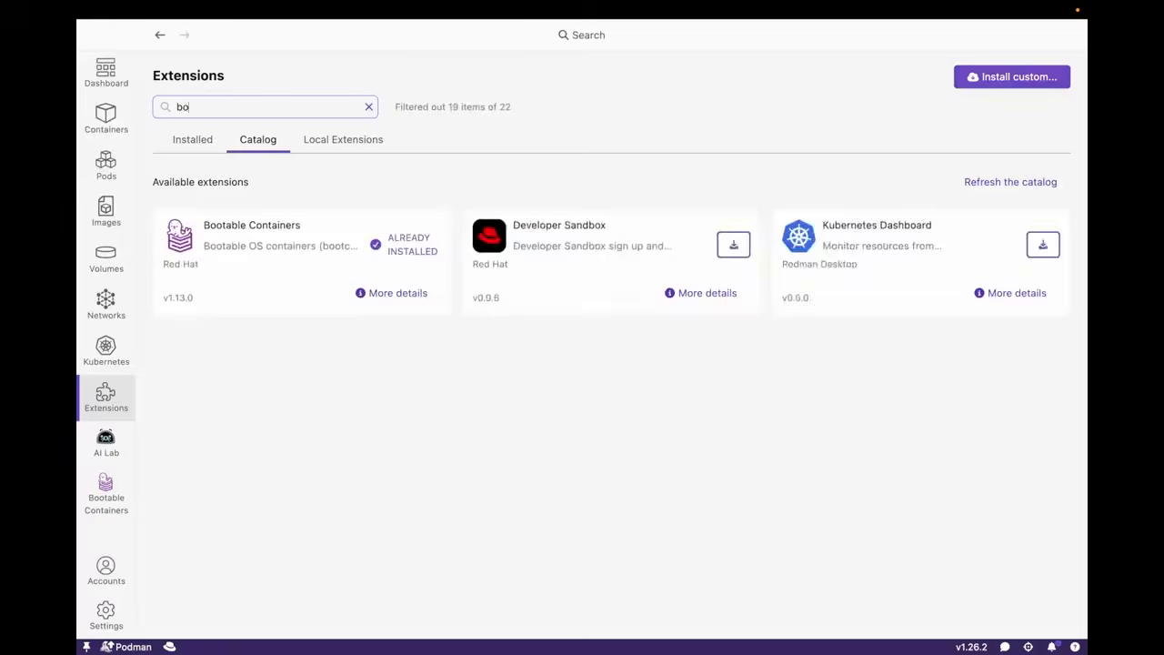
pyautogui.write('otc')
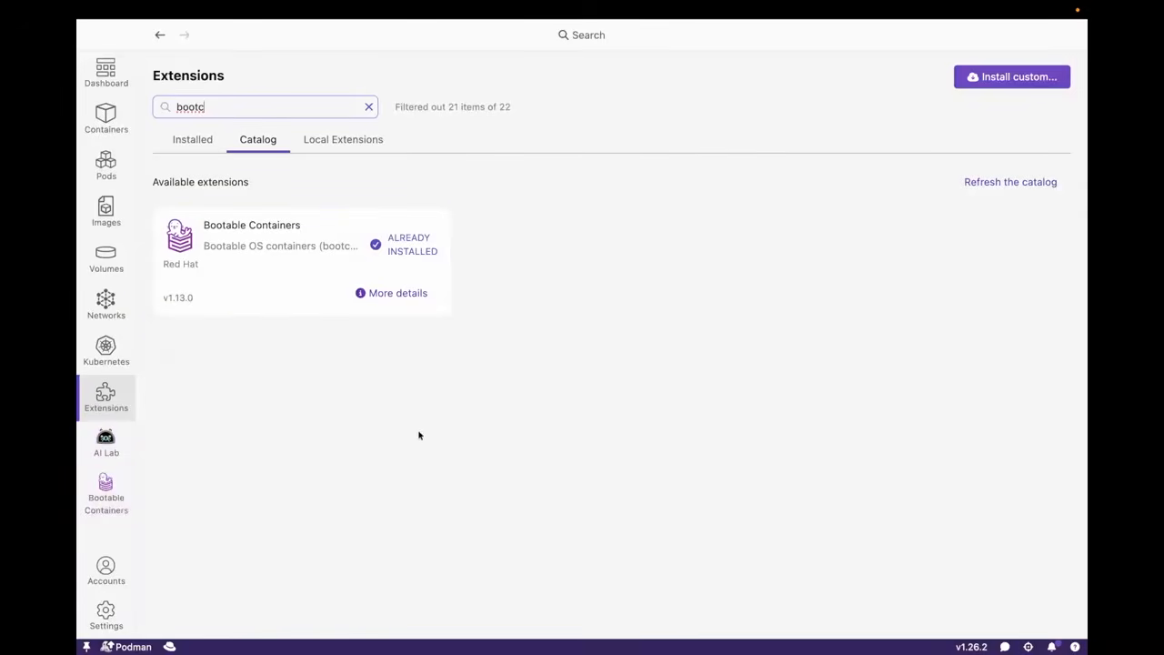
pyautogui.click(106, 499)
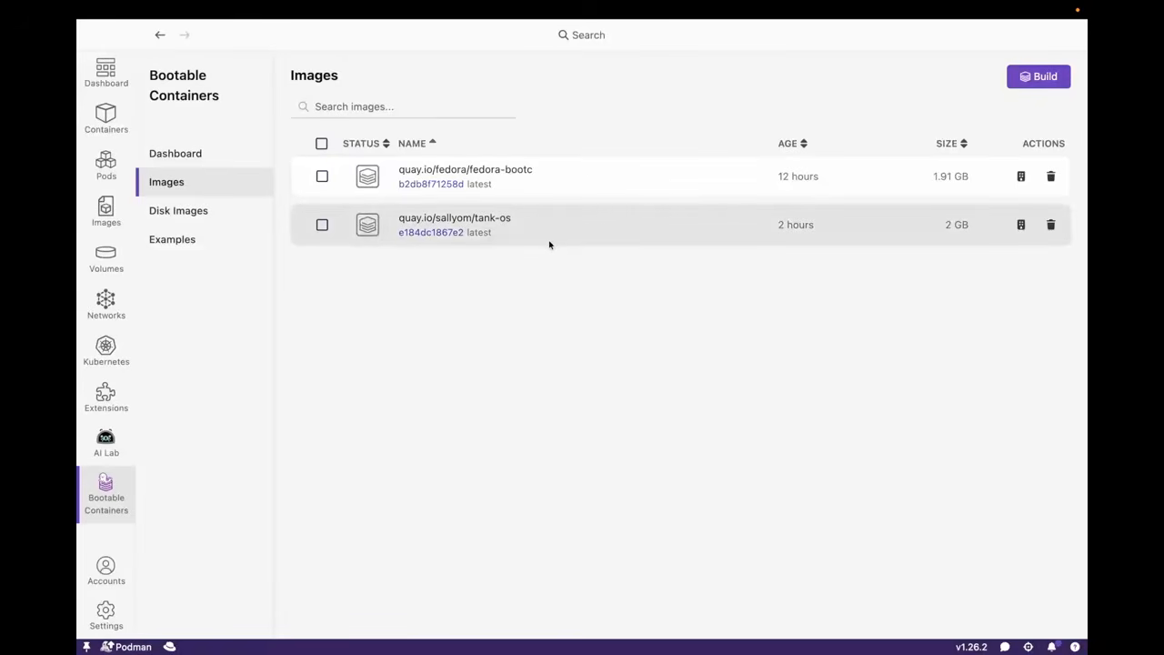
# Switch to the browser and review the Containerfile in the tank-os repository's bootc folder
pyautogui.hotkey('ctrl', 'Right')
pyautogui.hotkey('ctrl', 'Right')
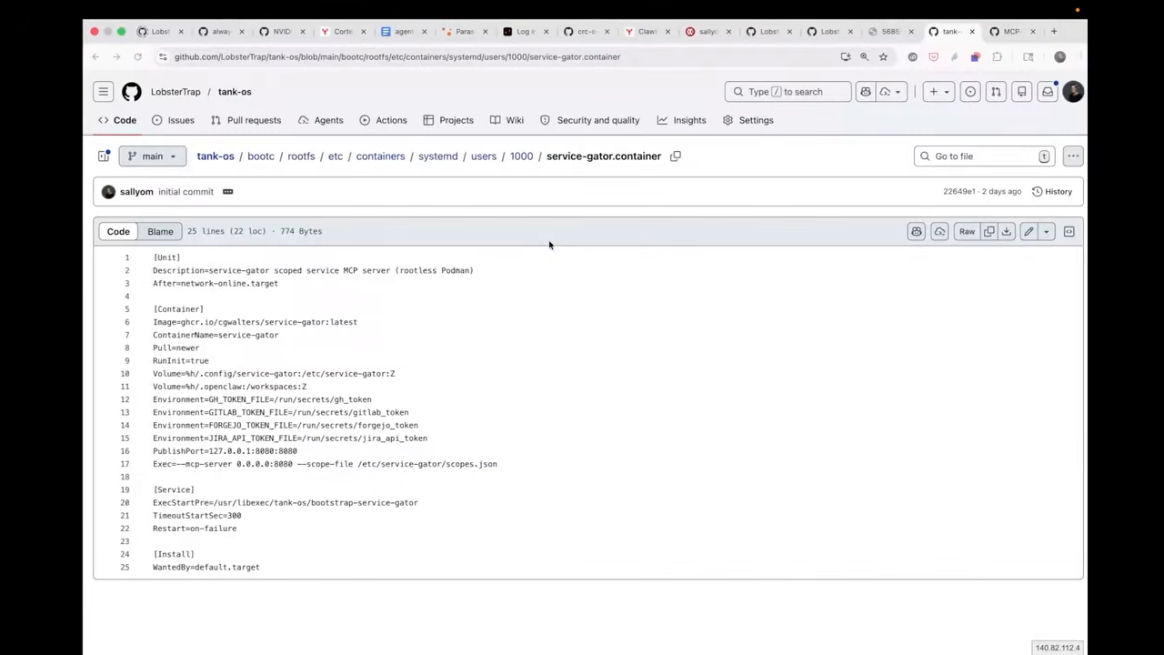
pyautogui.click(251, 157)
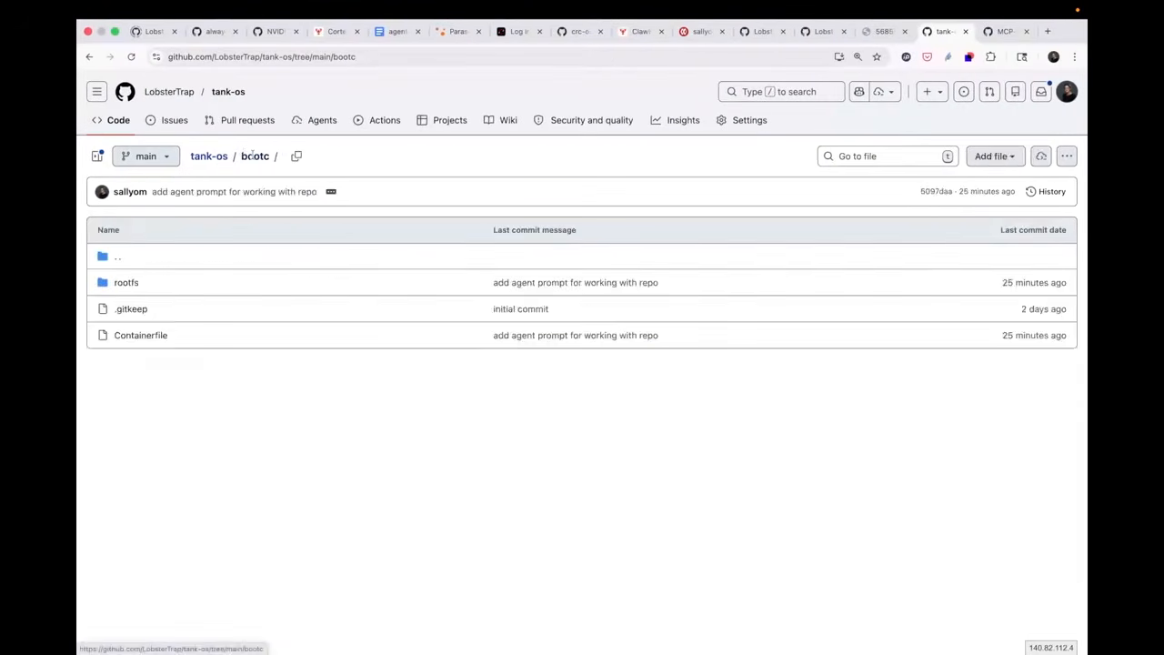
pyautogui.click(145, 335)
pyautogui.scroll(-5, 403, 410)
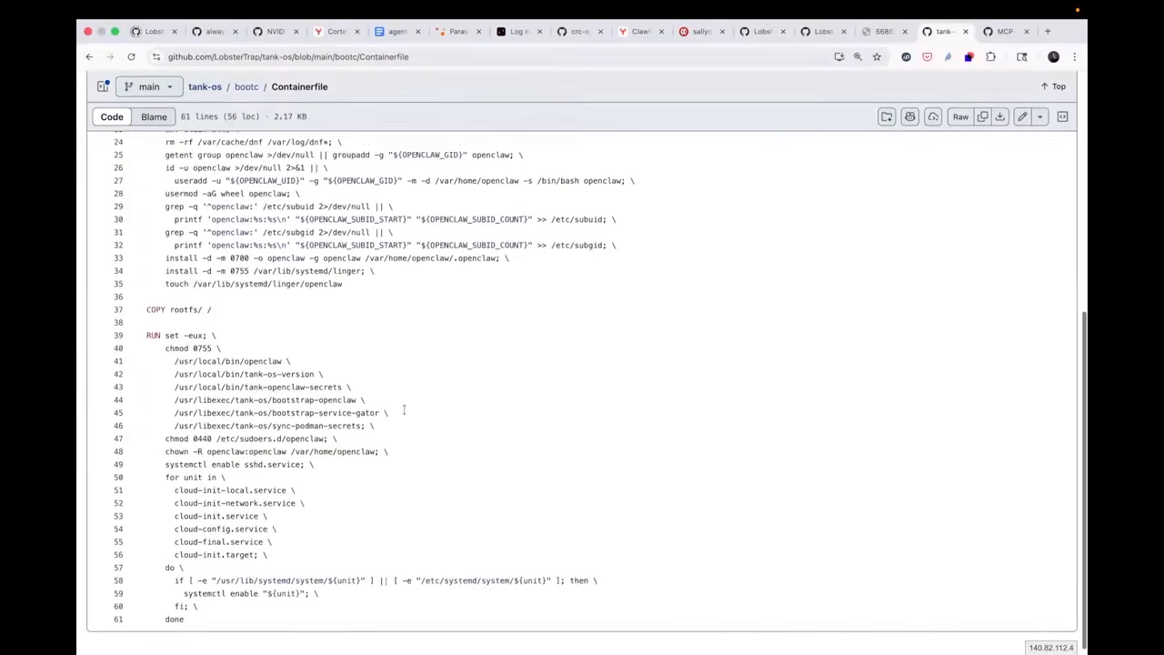
pyautogui.scroll(5, 404, 409)
# View the tank-os repository's tags on Quay.io and examine the platforms of the latest tag
pyautogui.click(702, 32)
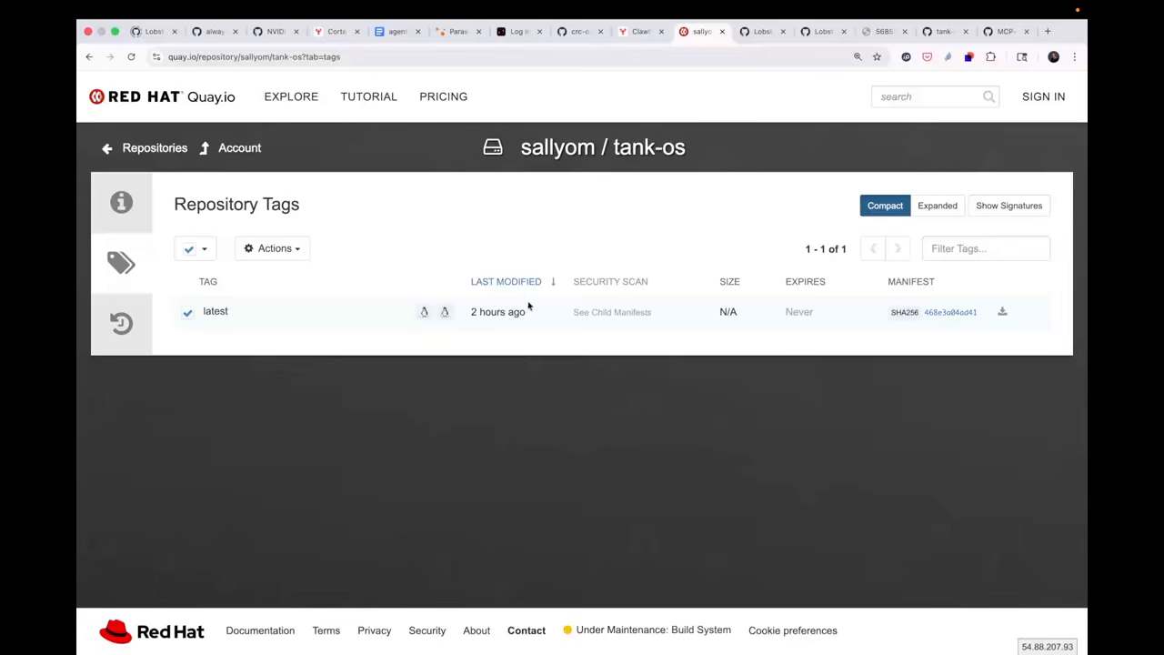
pyautogui.moveTo(426, 321)
# Back in Podman Desktop, mark the fedora-bootc base image, view the tank-os image's details and return to the bootable image list
pyautogui.click(322, 177)
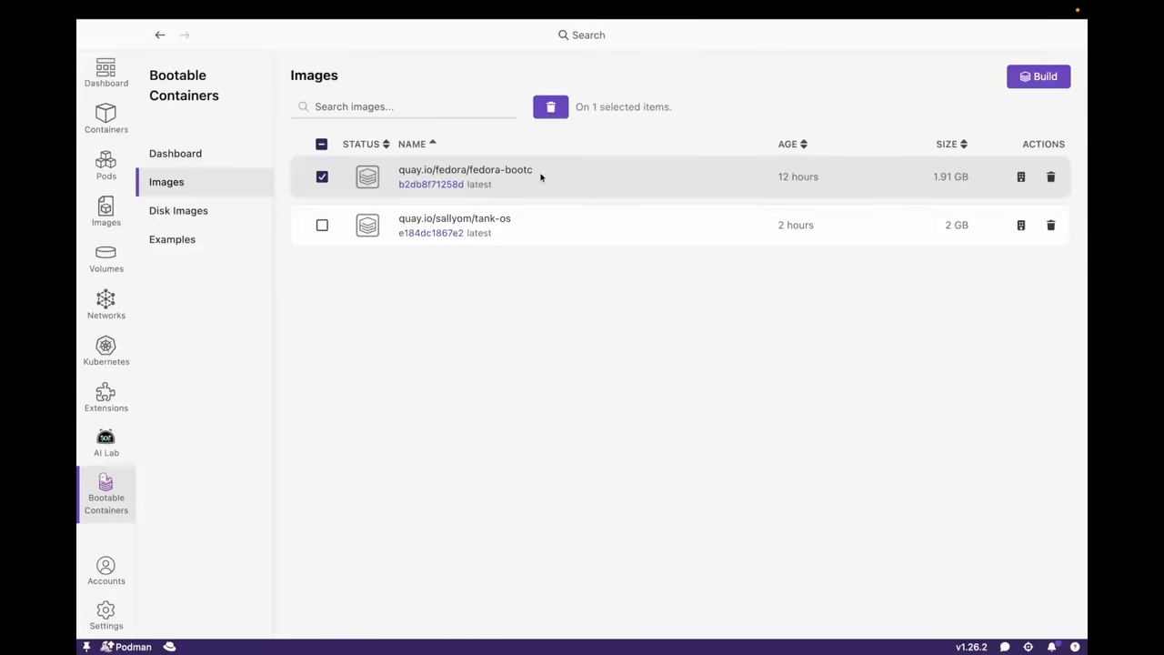
pyautogui.click(471, 231)
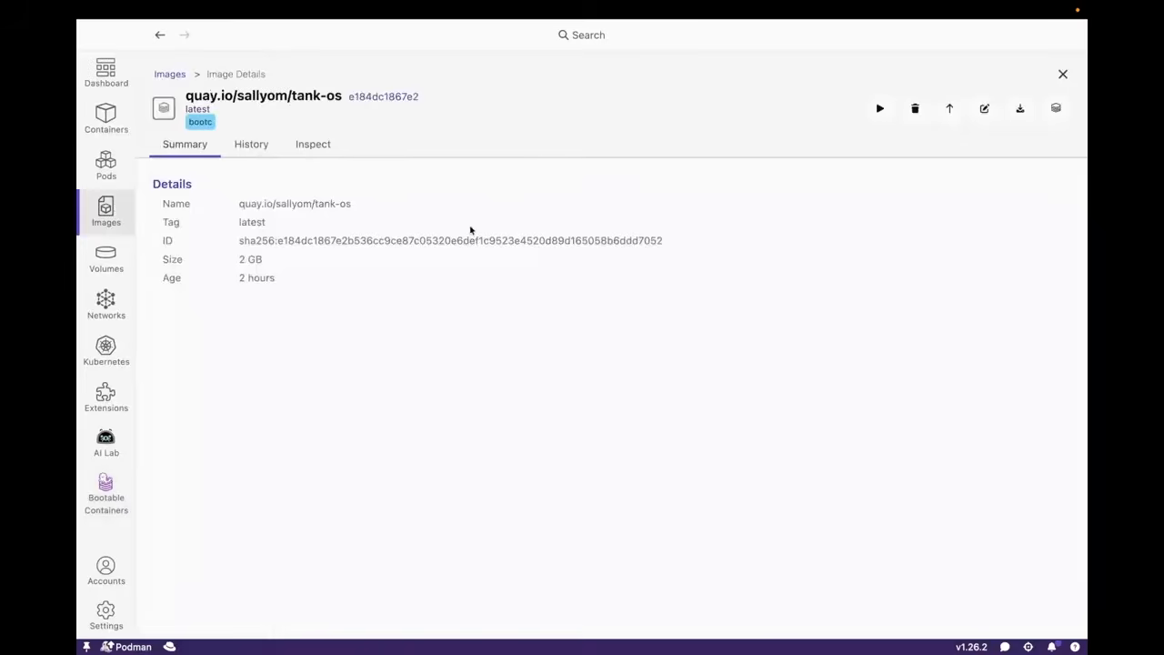
pyautogui.press('super+bracketleft')
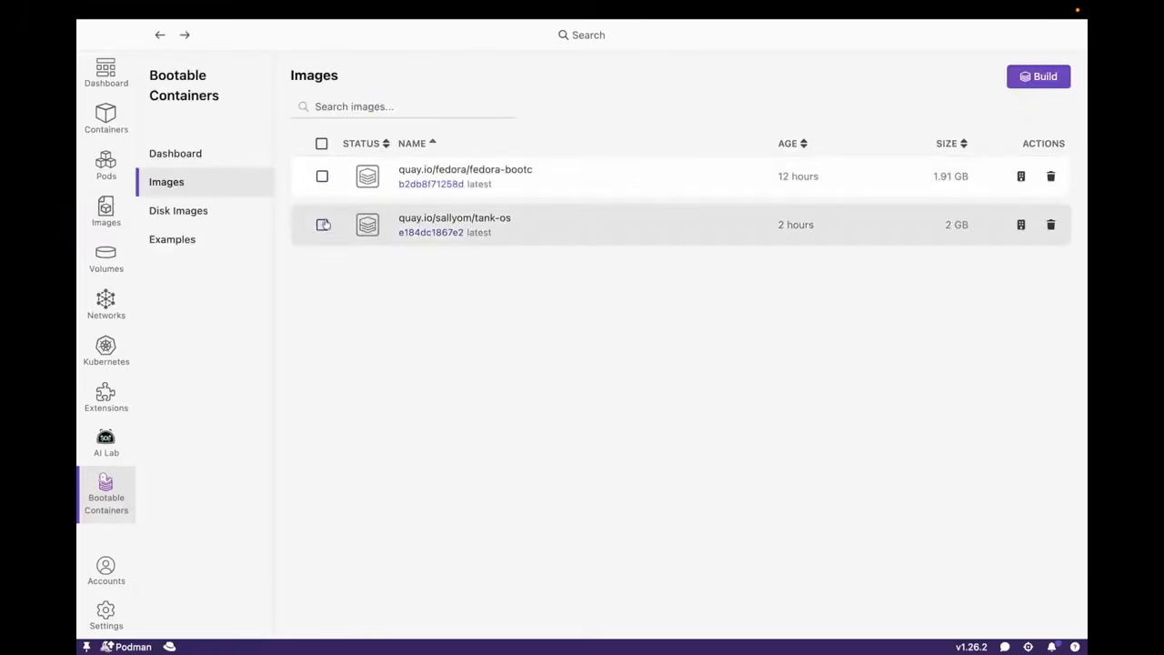
# Select the tank-os image and open the form for building a disk image from it
pyautogui.click(322, 225)
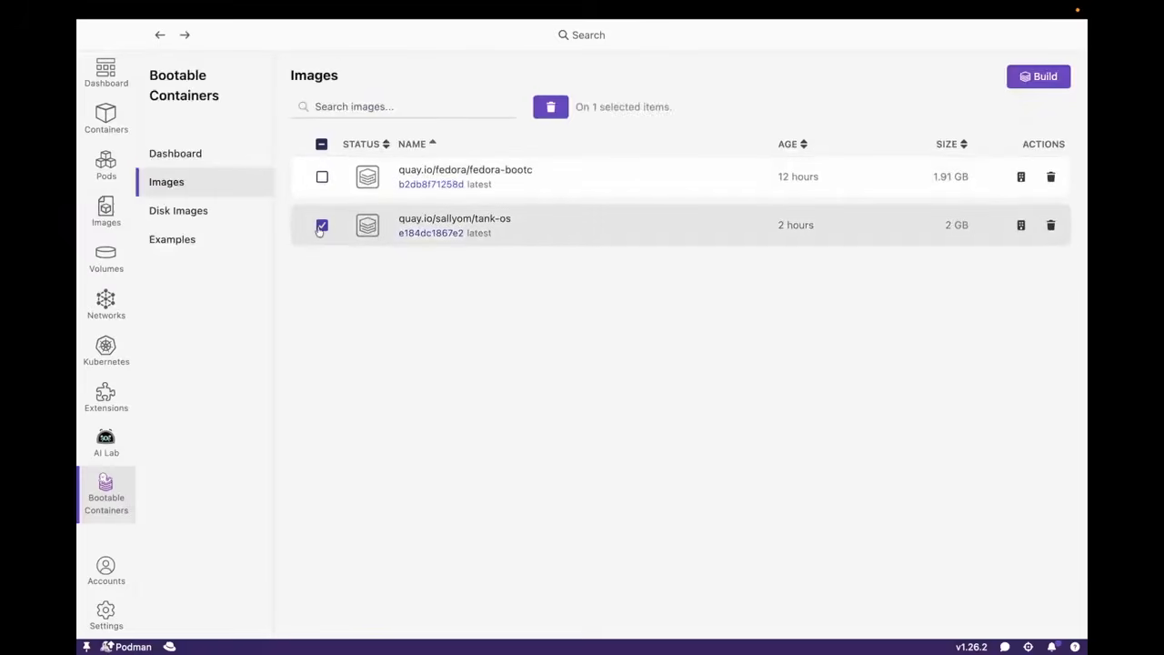
pyautogui.click(1021, 226)
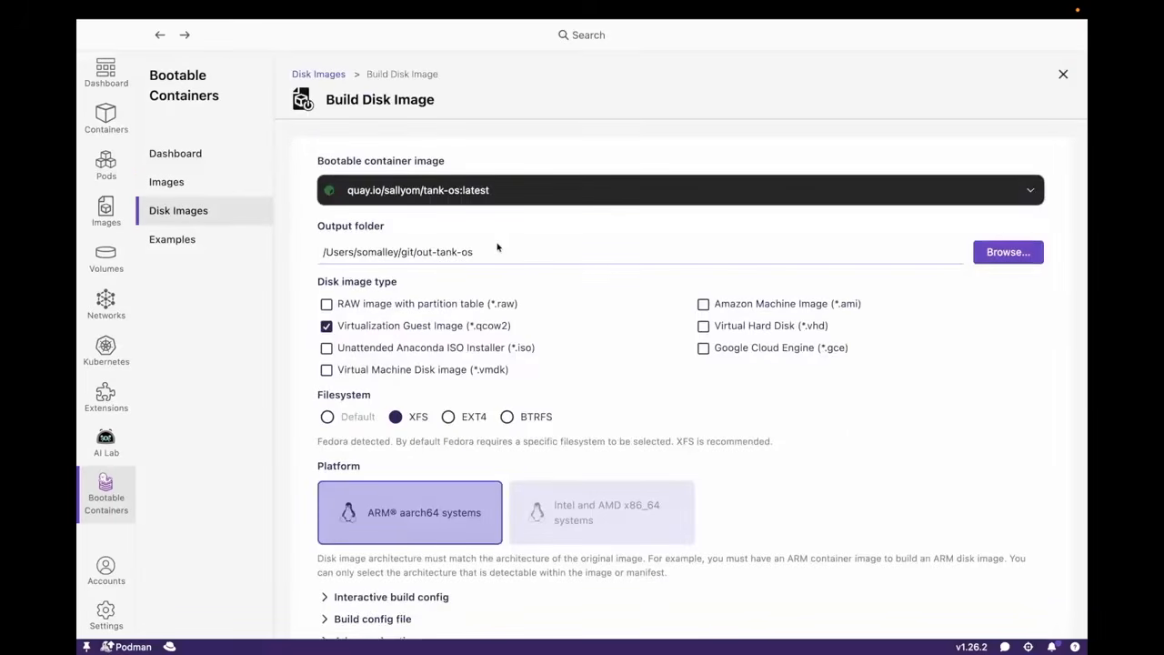
pyautogui.scroll(-3, 498, 247)
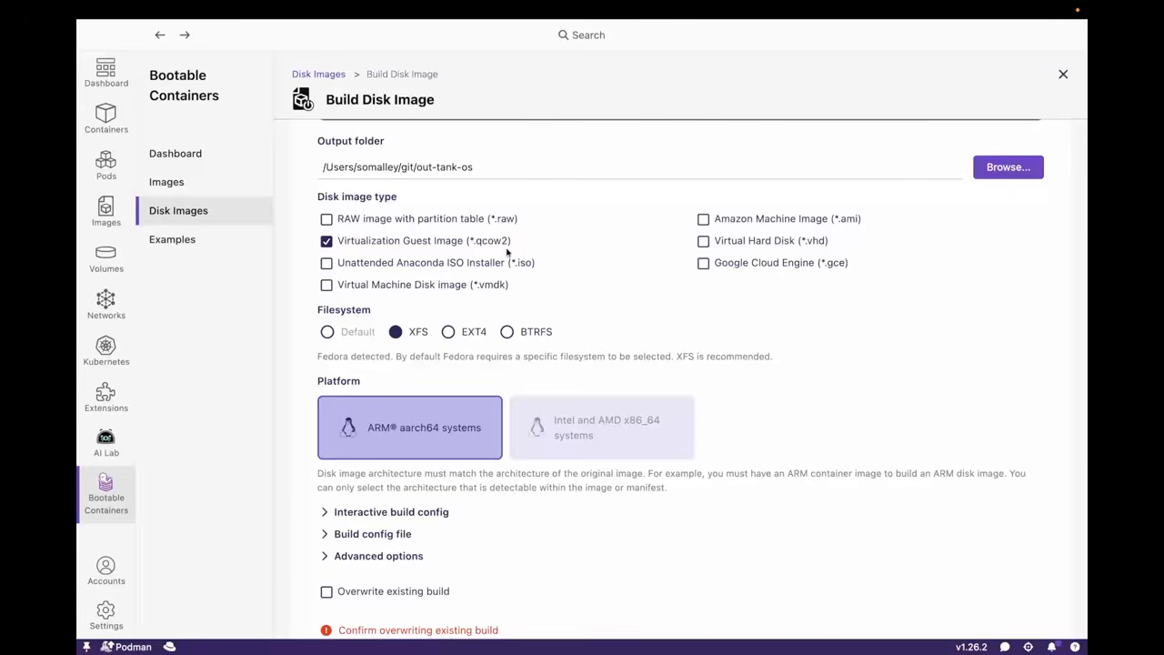
# Try the Amazon Machine Image and Google Cloud Engine disk image types and clear both again
pyautogui.click(703, 219)
pyautogui.click(703, 263)
pyautogui.click(708, 220)
pyautogui.click(708, 264)
# Expand the interactive build config and enter openclaw as the username under Users
pyautogui.scroll(-1, 645, 258)
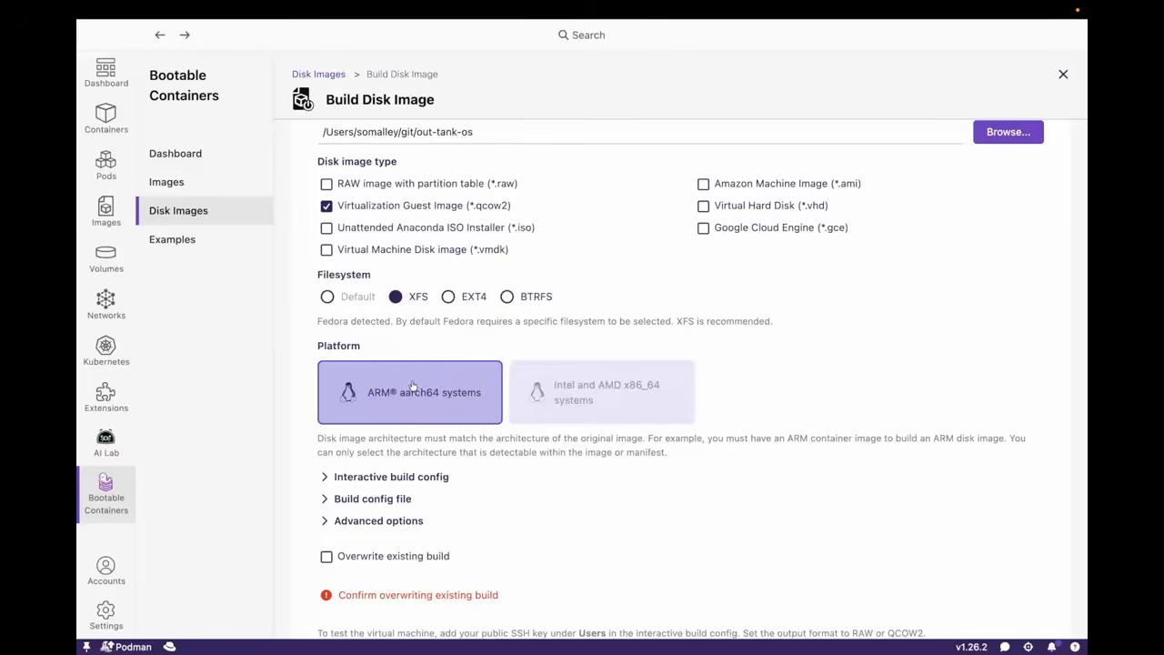
pyautogui.scroll(-2, 413, 382)
pyautogui.scroll(4, 413, 382)
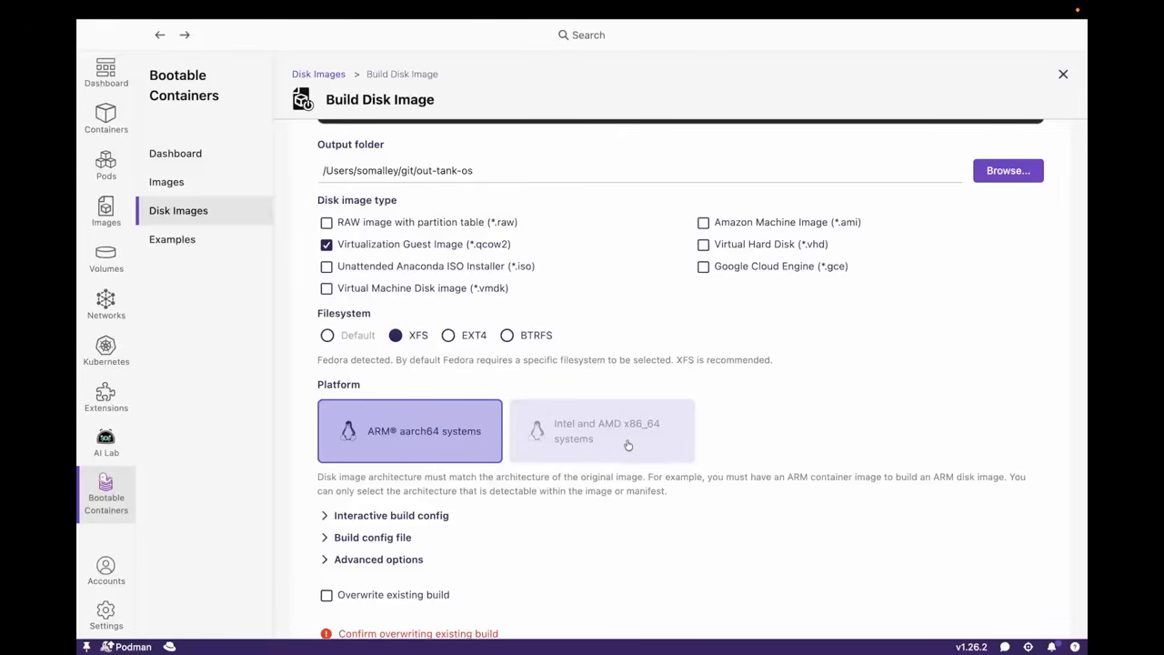
pyautogui.scroll(-2, 460, 431)
pyautogui.click(354, 411)
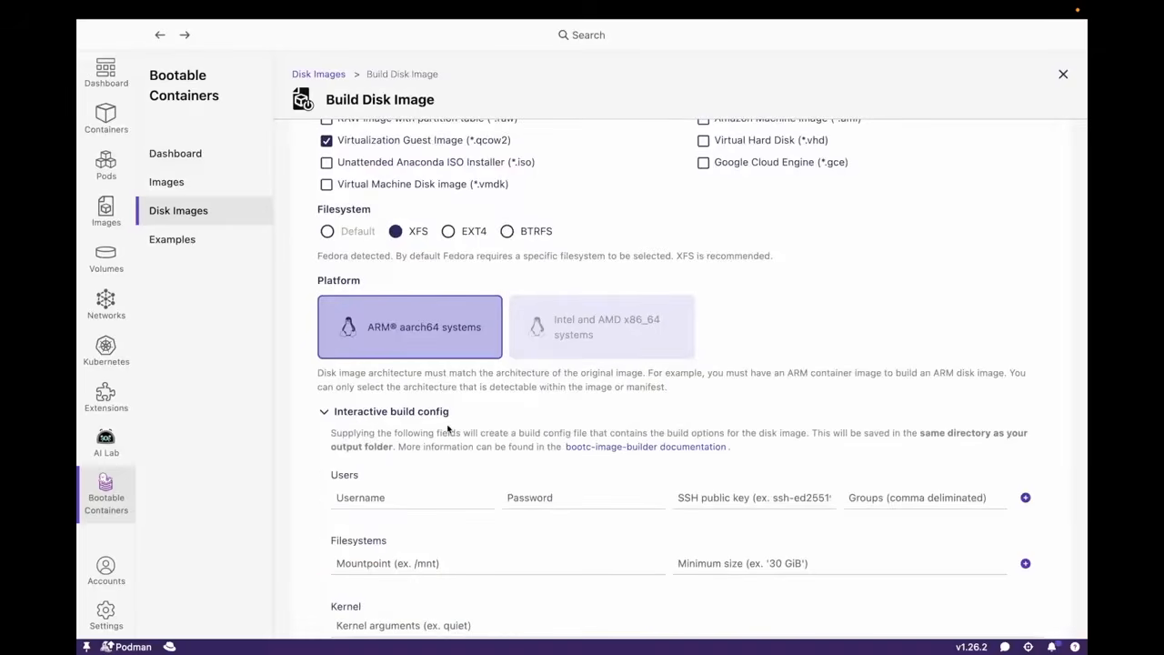
pyautogui.scroll(-4, 447, 429)
pyautogui.click(361, 320)
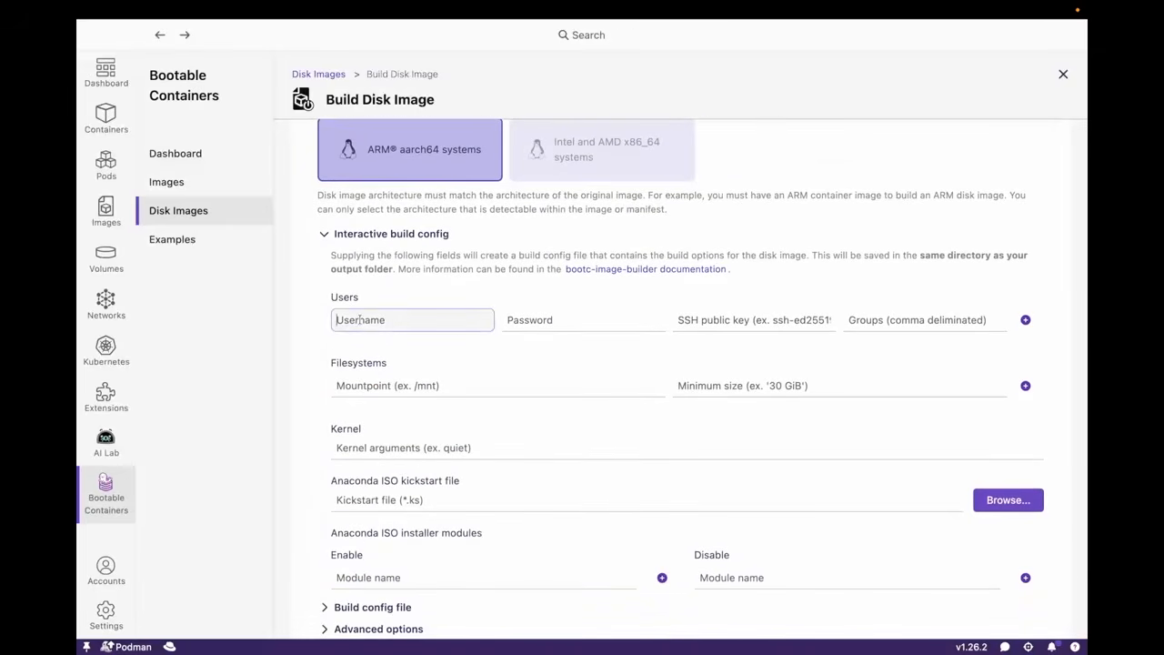
pyautogui.write('openclaw')
# Print ~/.ssh/id_ed25519.pub in the terminal, copy the public key into the openclaw user's SSH public key field, and set its group to wheel
pyautogui.click(737, 319)
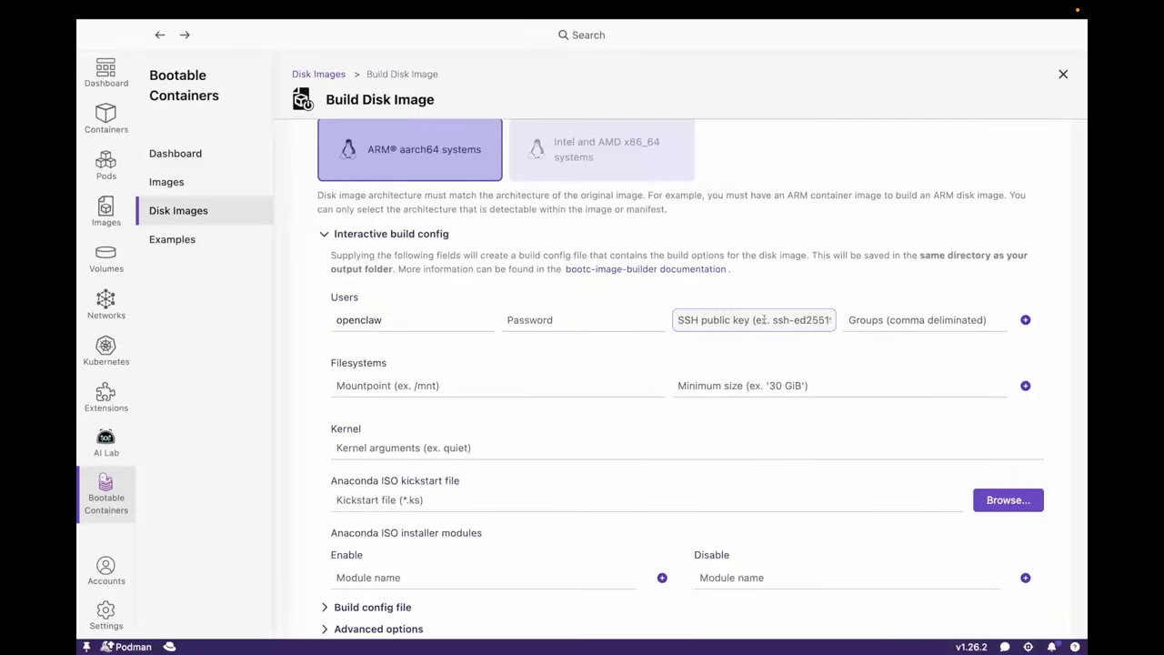
pyautogui.press('super+Tab')
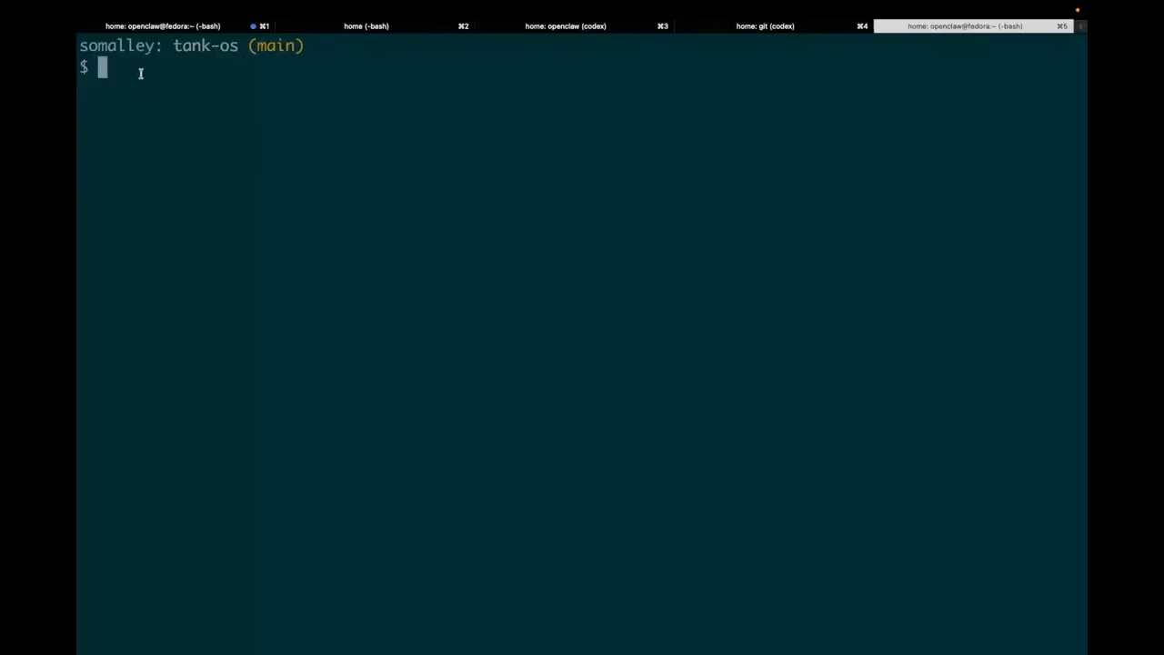
pyautogui.write('cat ~/.ssh/id_ed25519.')
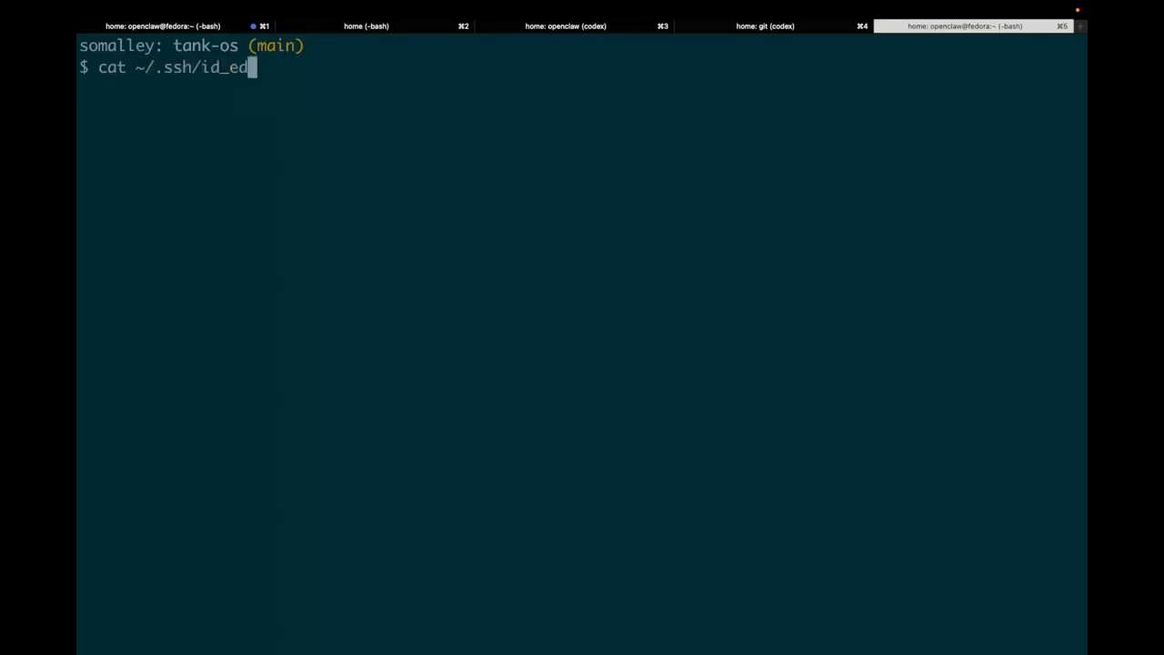
pyautogui.write('pub')
pyautogui.press('Return')
pyautogui.moveTo(1041, 89); pyautogui.dragTo(169, 68)
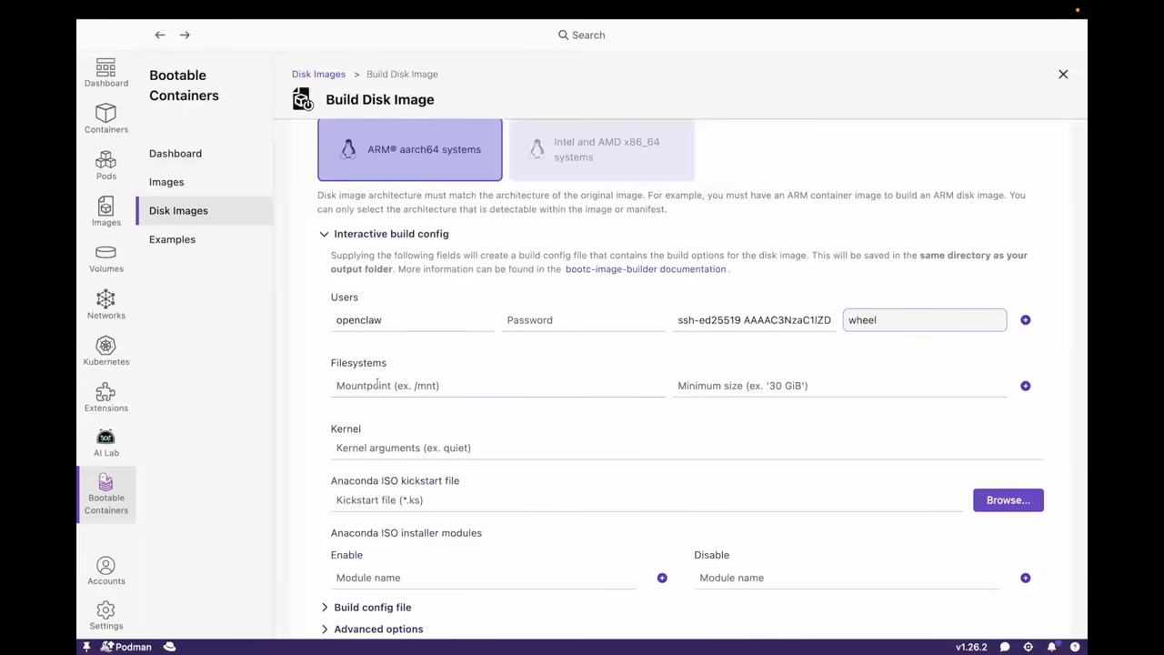
# Check the output folder and build settings, and start building the tank-os qcow2 disk image
pyautogui.scroll(-5, 354, 437)
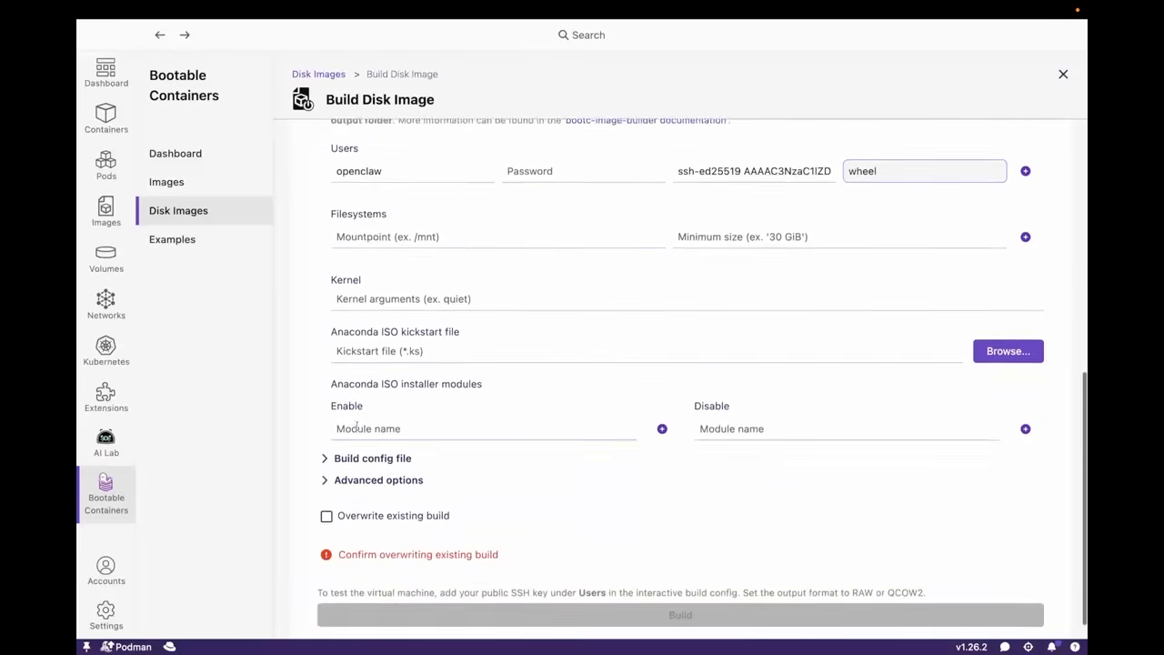
pyautogui.scroll(-1, 356, 426)
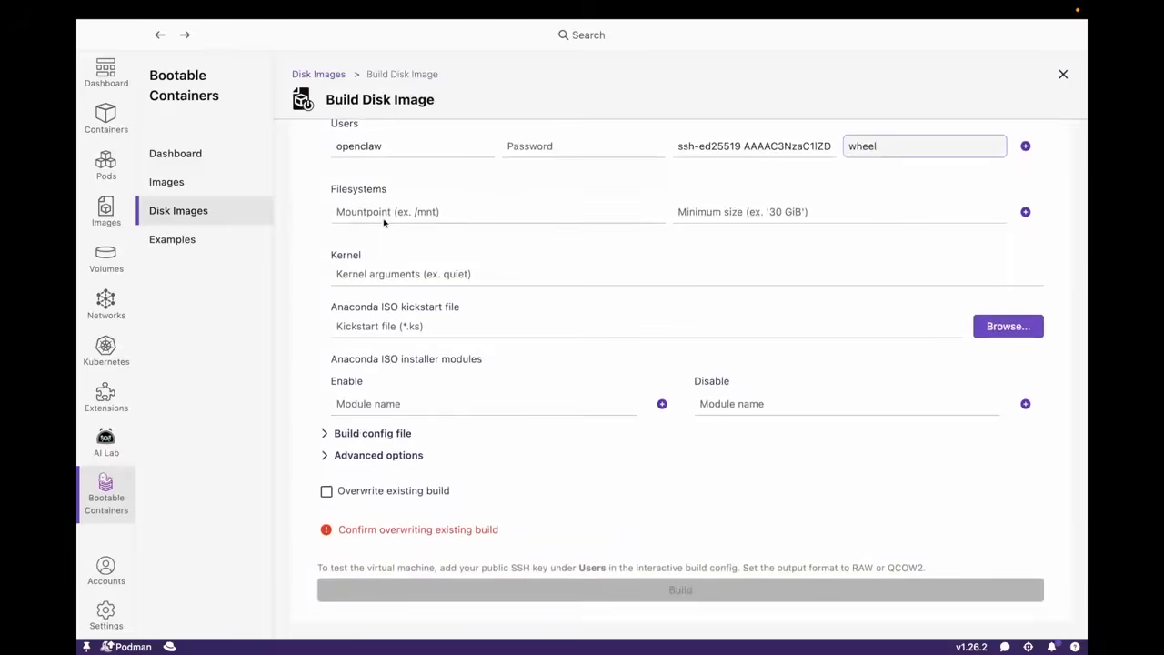
pyautogui.scroll(3, 476, 255)
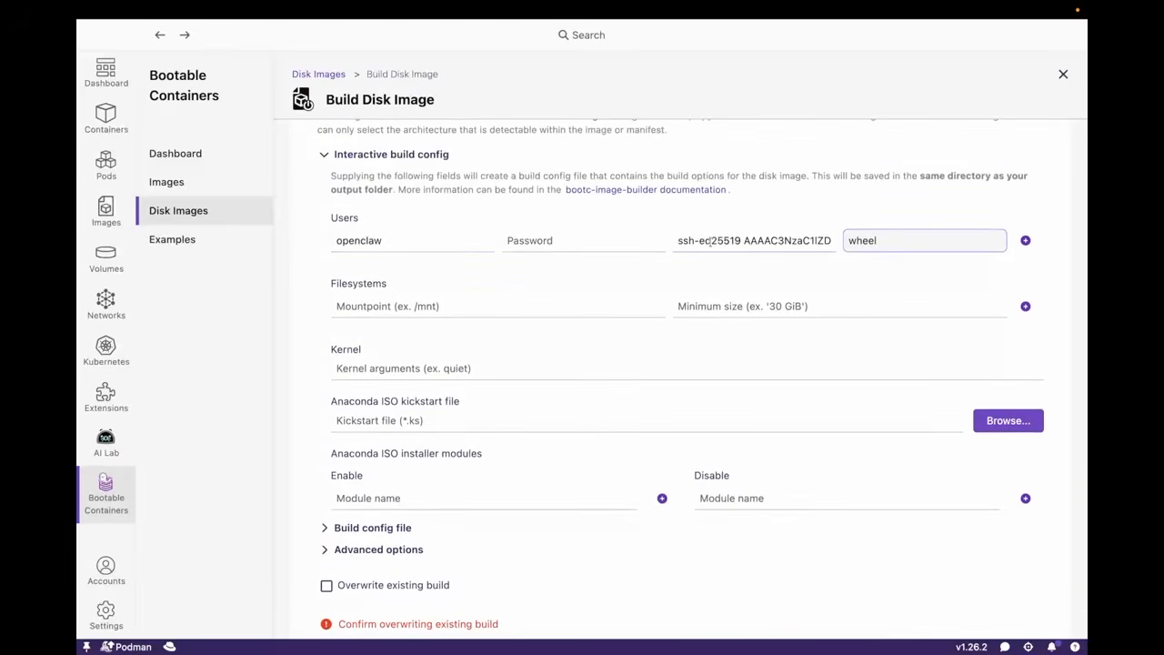
pyautogui.scroll(-3, 638, 342)
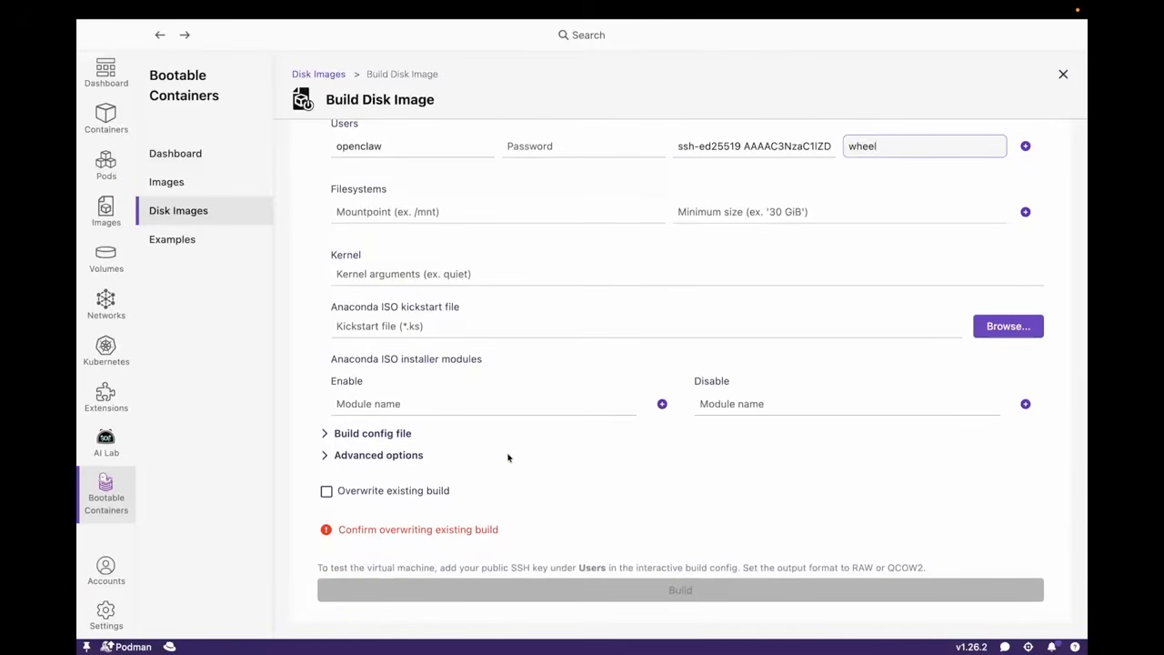
pyautogui.scroll(10, 546, 482)
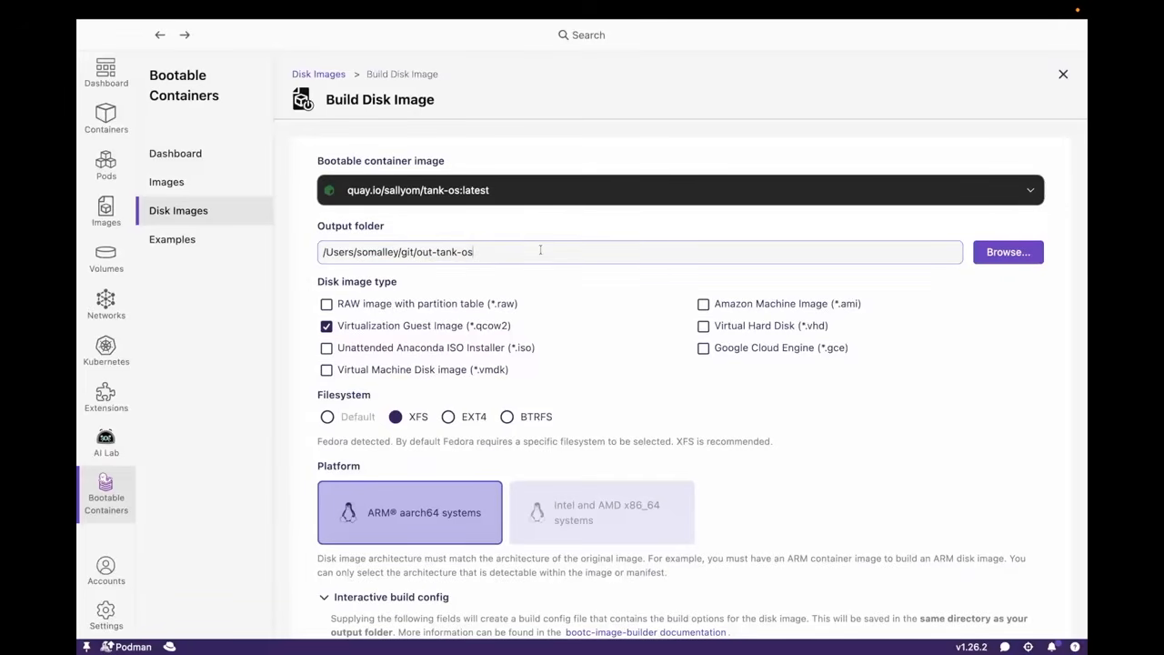
pyautogui.scroll(-2, 501, 271)
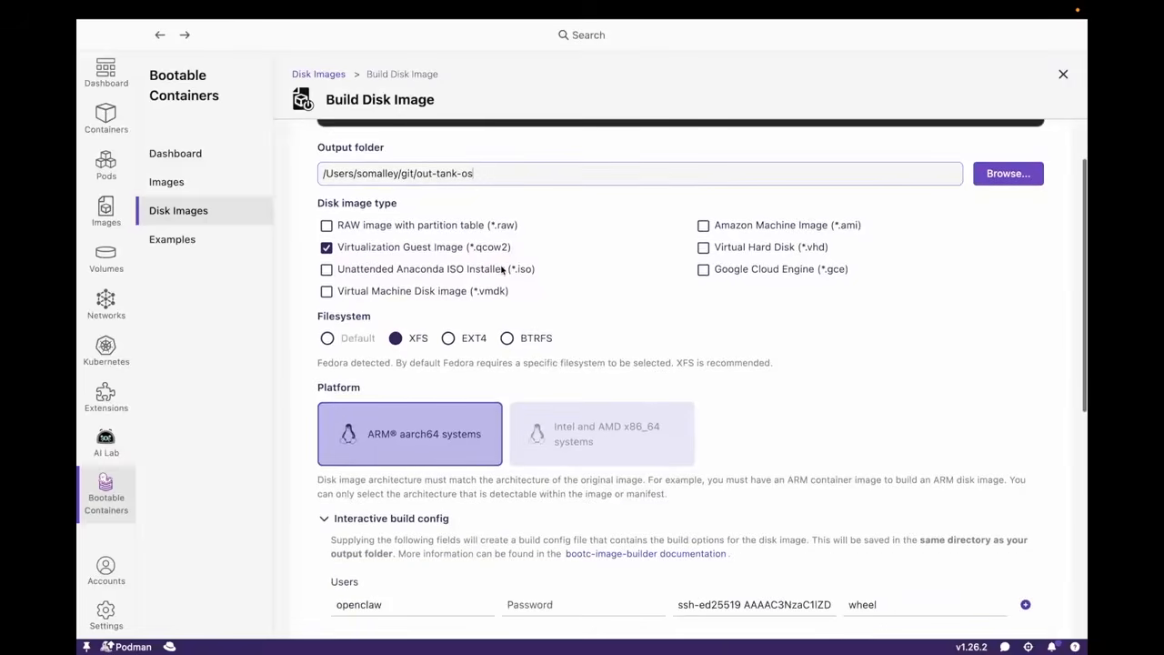
pyautogui.scroll(-8, 501, 271)
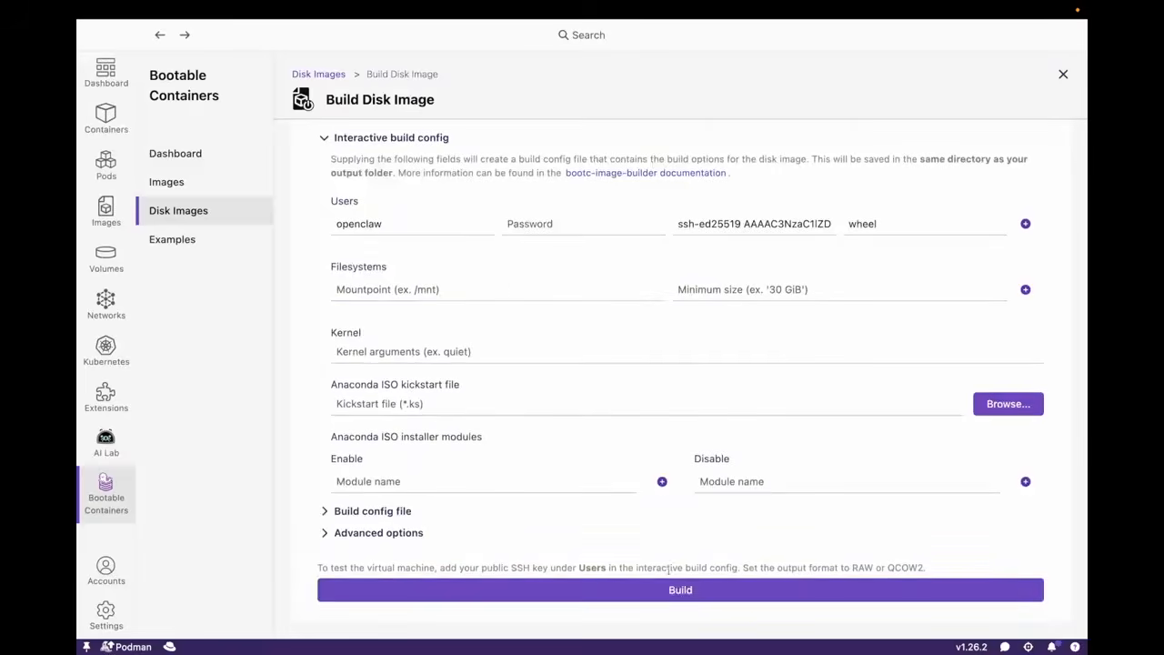
pyautogui.click(679, 591)
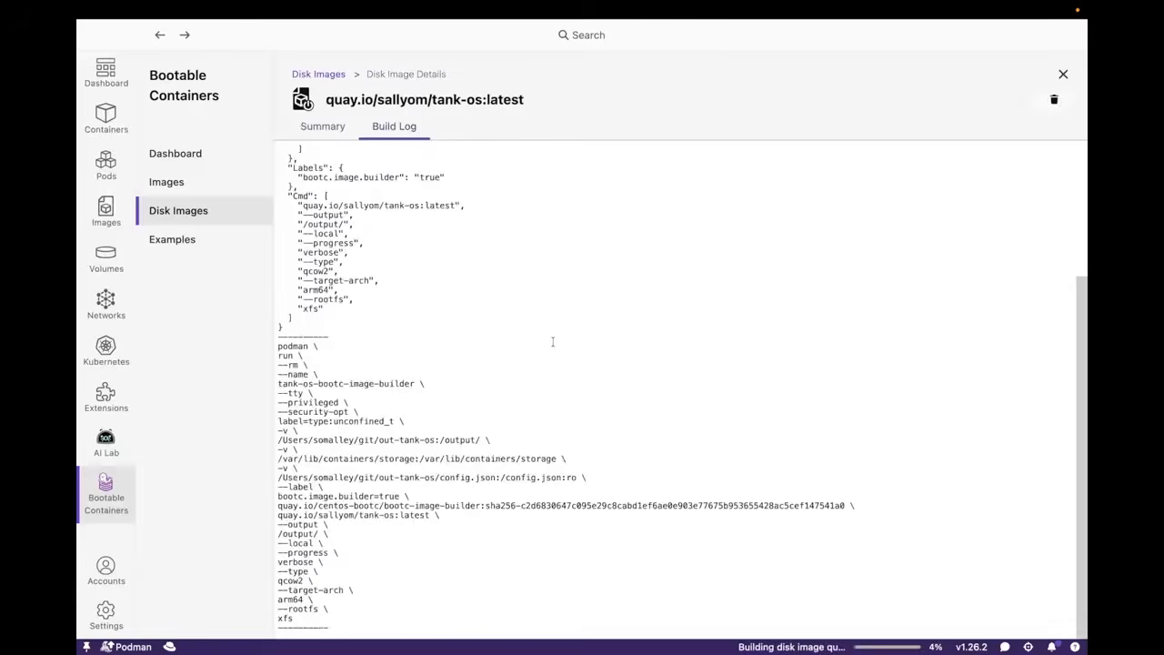
# Review the disk image's build log and highlight the builder image name quay.io/centos-bootc/bootc-image-builder
pyautogui.scroll(5, 552, 342)
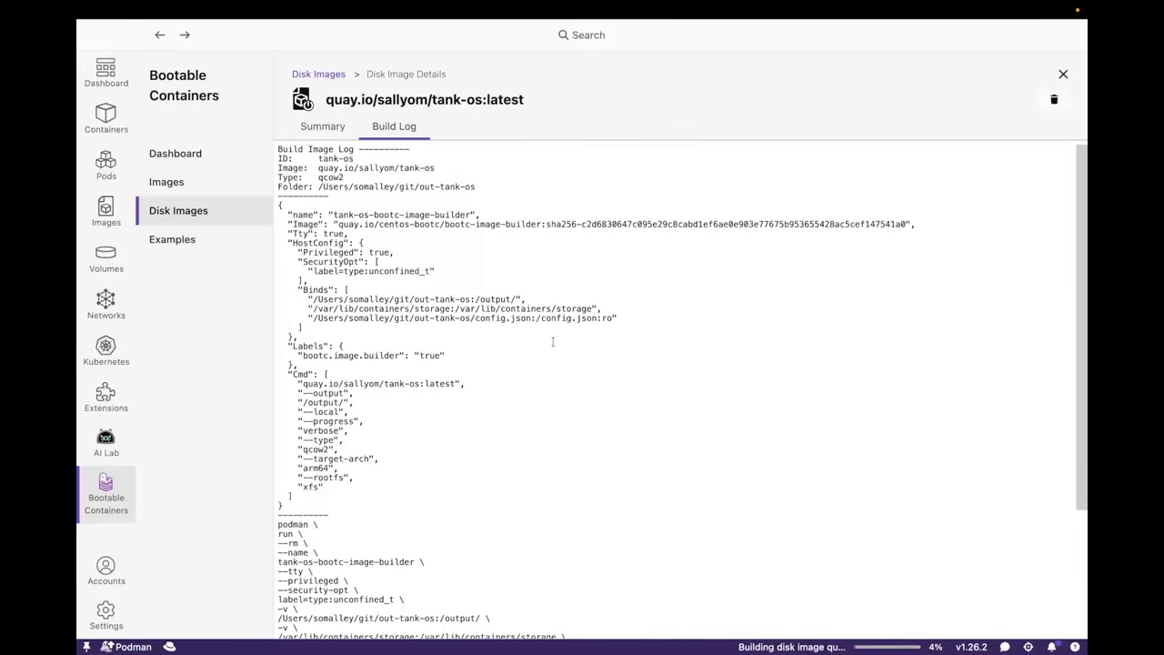
pyautogui.scroll(-3, 553, 342)
pyautogui.scroll(2, 553, 342)
pyautogui.scroll(-3, 553, 342)
pyautogui.scroll(-1, 552, 342)
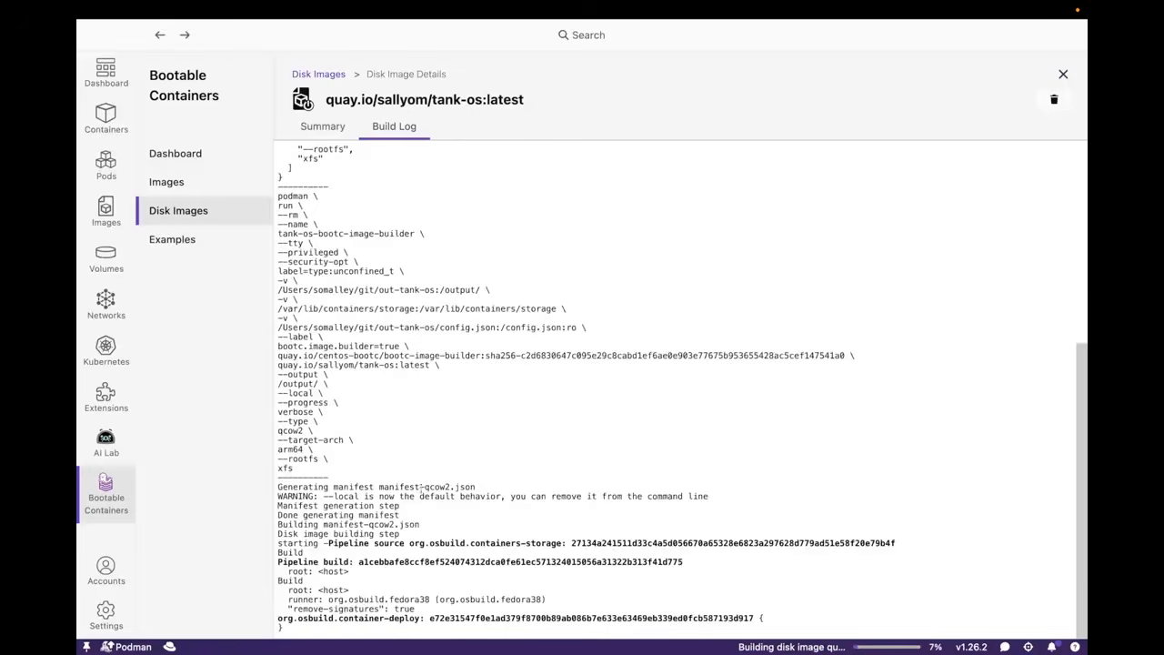
pyautogui.scroll(2, 449, 486)
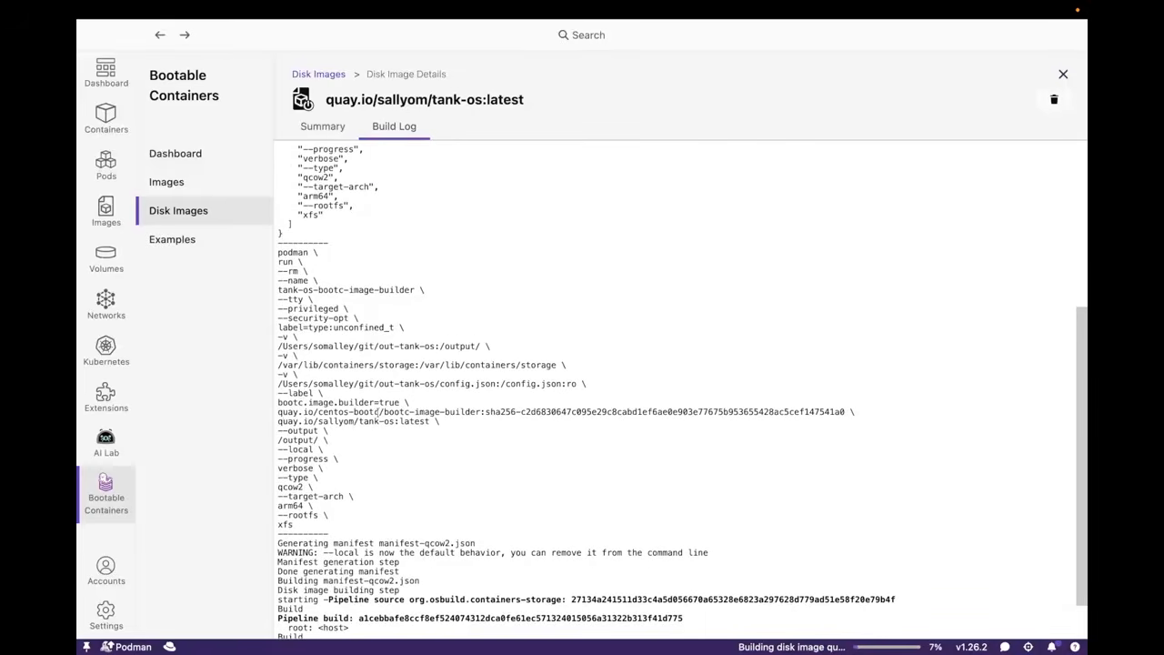
pyautogui.moveTo(482, 412); pyautogui.dragTo(278, 414)
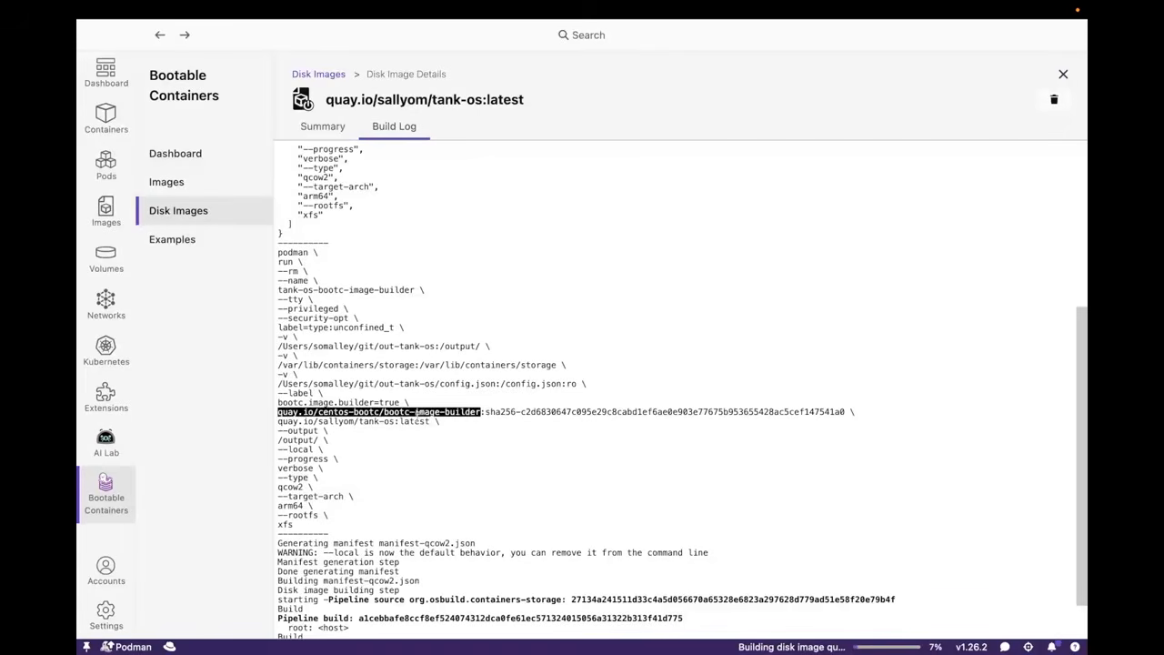
# Highlight the tank-os image name and the output, type, target-arch and rootfs arguments of the podman run command in the build log
pyautogui.scroll(-2, 400, 436)
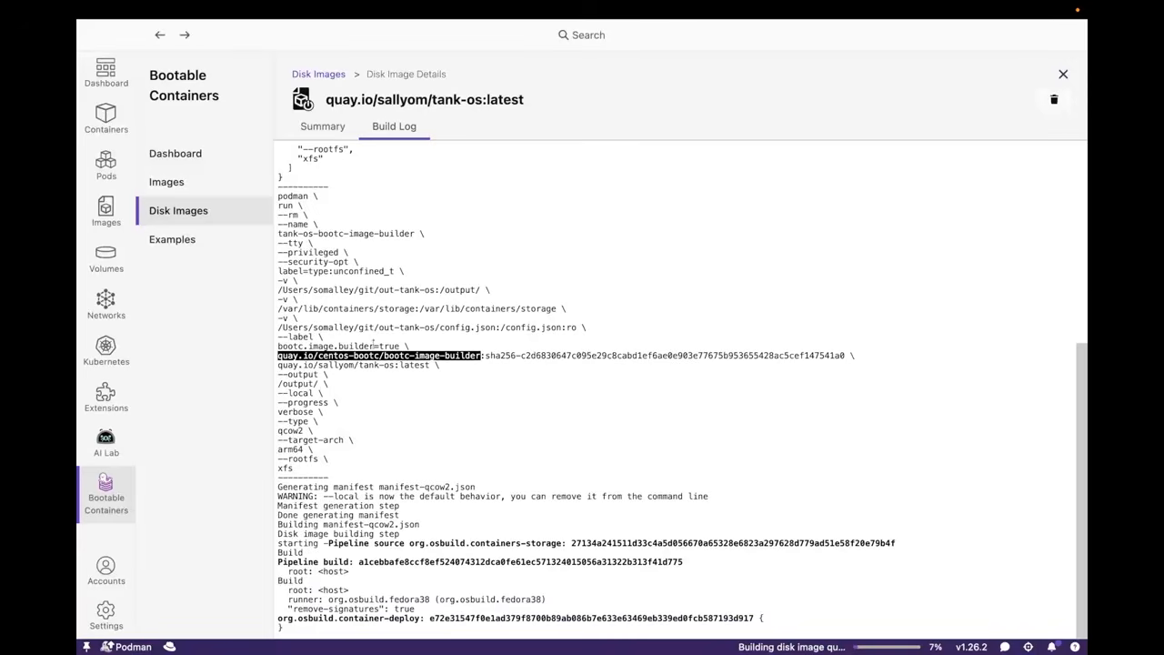
pyautogui.moveTo(278, 365); pyautogui.dragTo(431, 365)
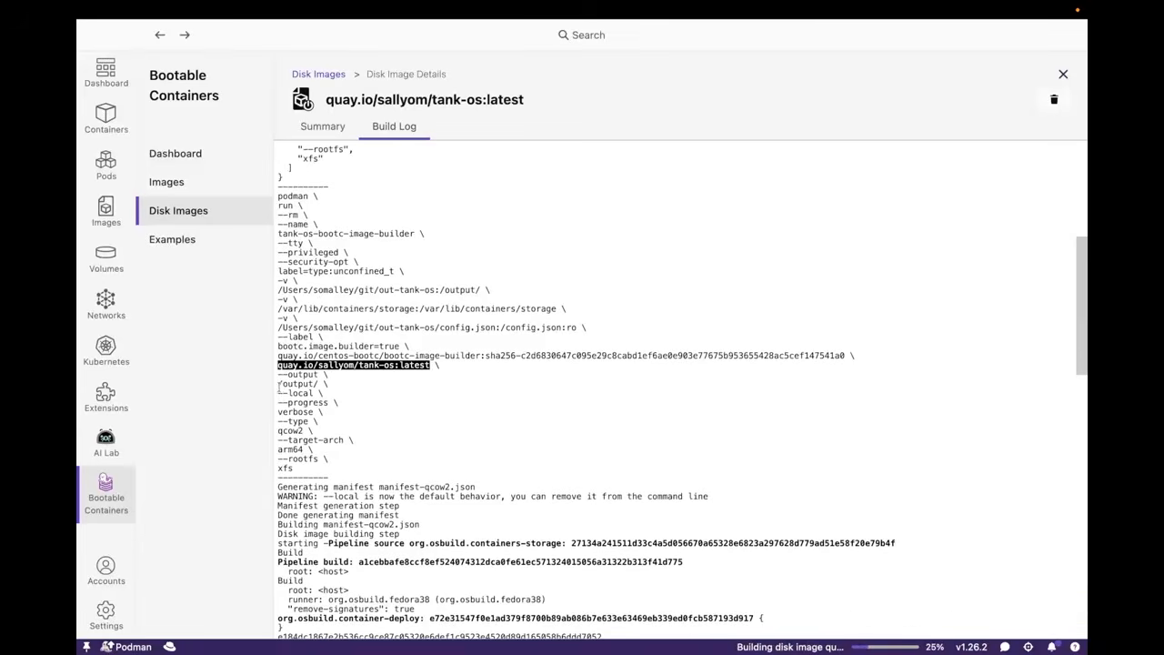
pyautogui.moveTo(279, 384); pyautogui.dragTo(327, 384)
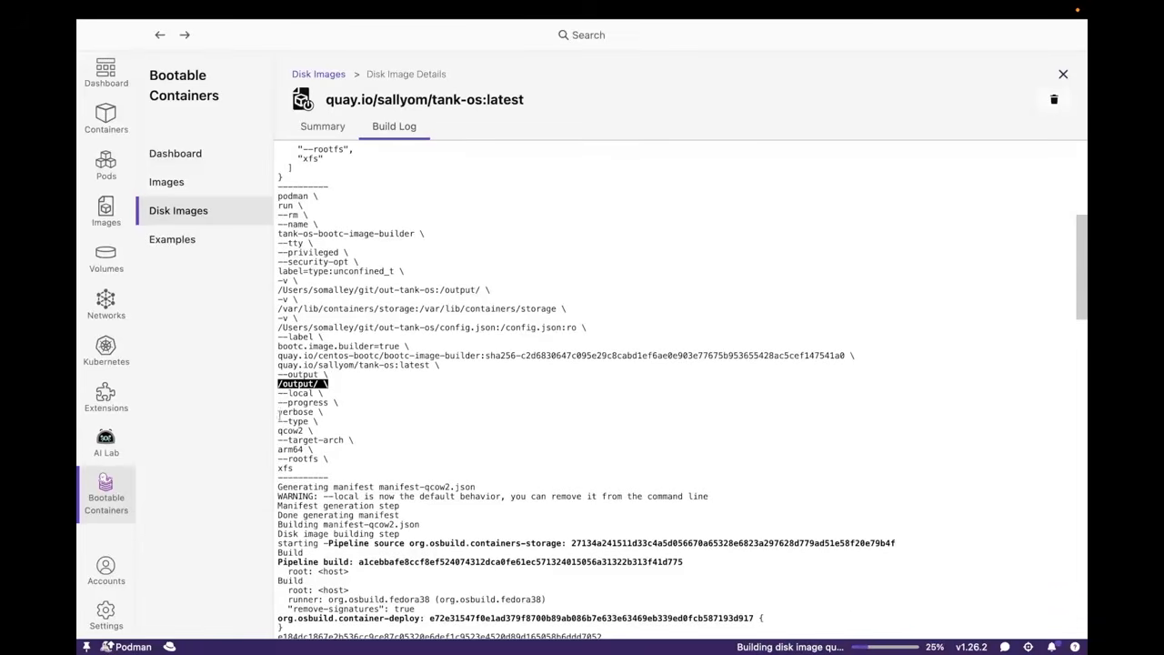
pyautogui.moveTo(280, 421); pyautogui.dragTo(326, 429)
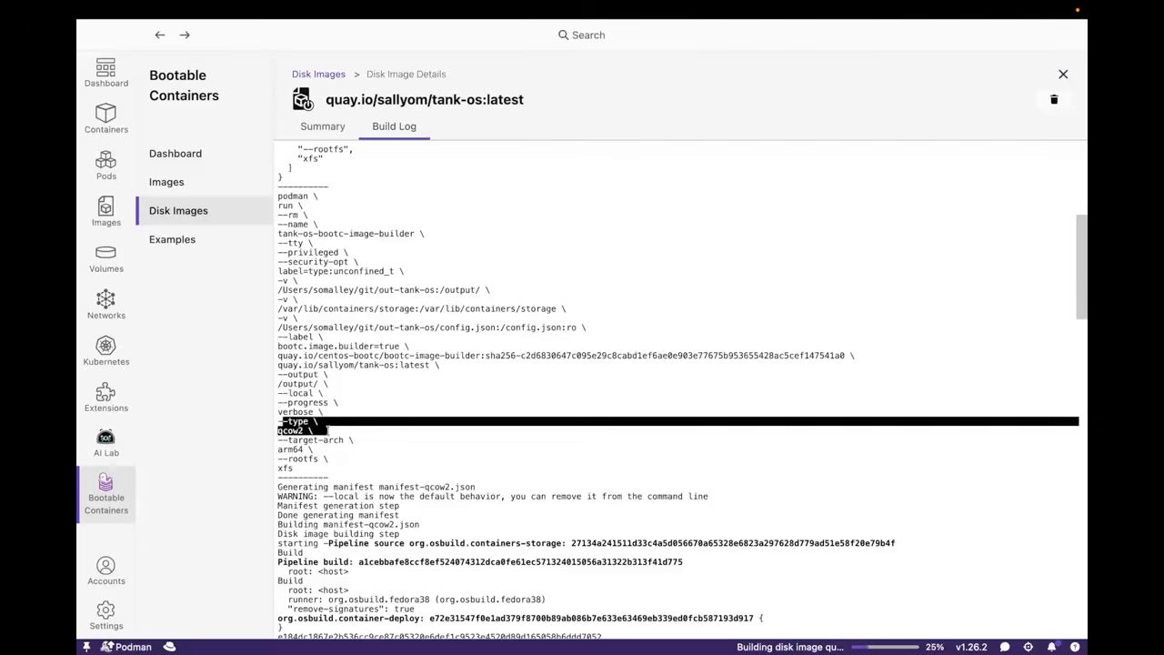
pyautogui.moveTo(279, 440); pyautogui.dragTo(372, 448)
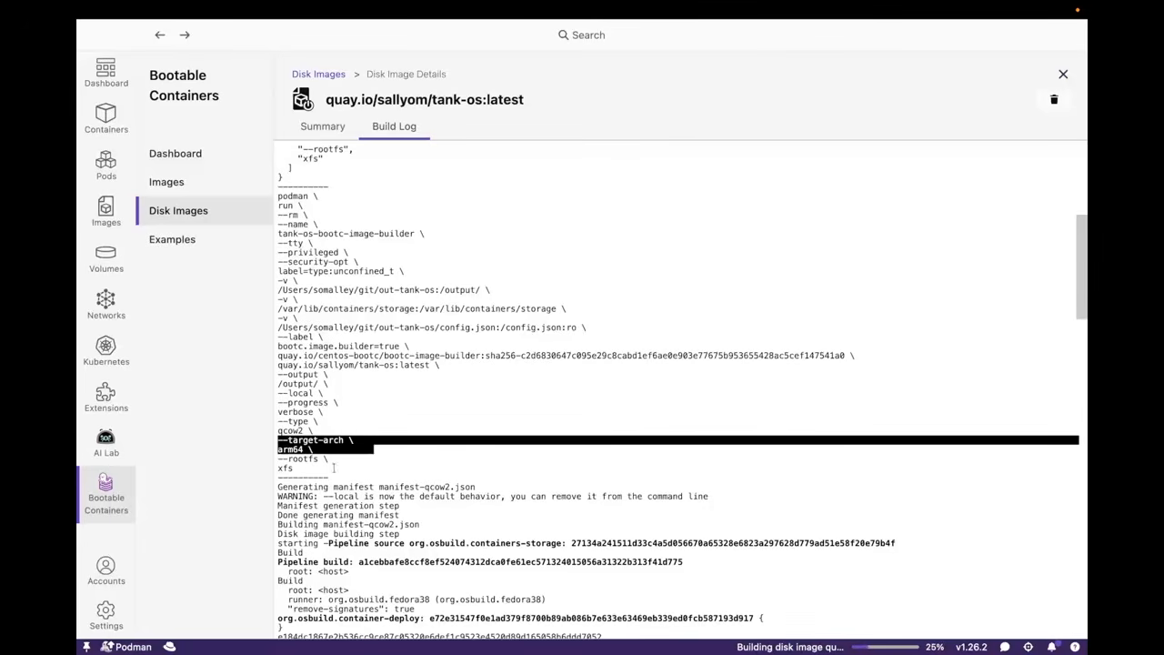
pyautogui.moveTo(278, 458); pyautogui.dragTo(325, 464)
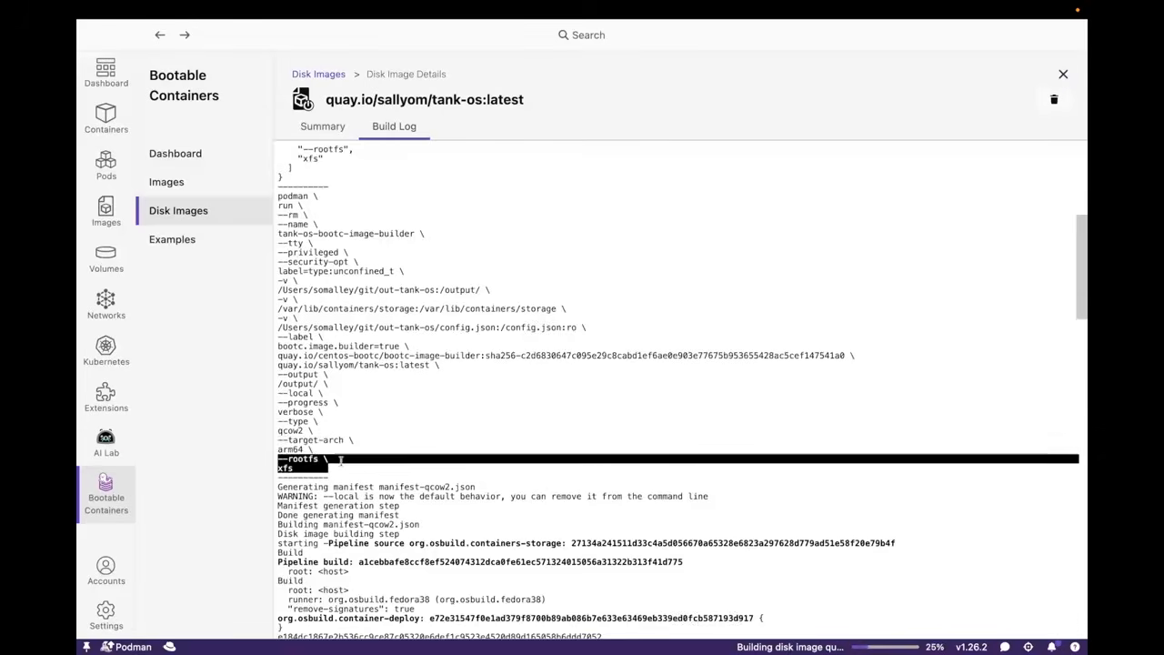
# Follow the rest of the disk image build log to its end and dismiss the completion dialog
pyautogui.scroll(-5, 443, 421)
pyautogui.scroll(-10, 443, 421)
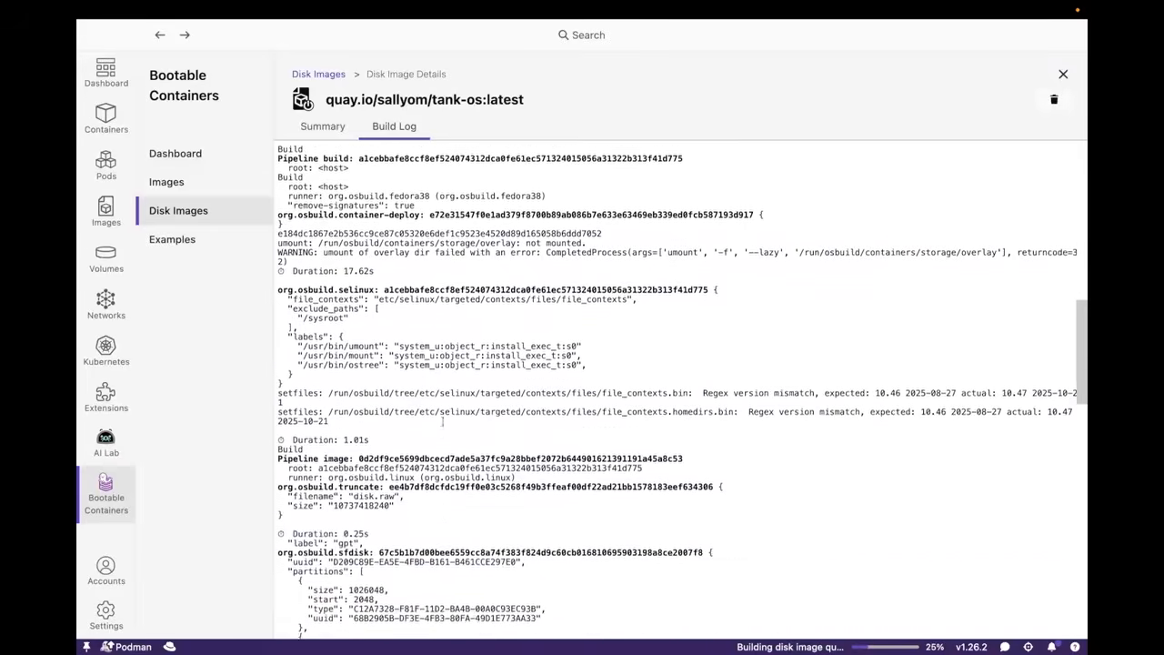
pyautogui.scroll(-10, 443, 421)
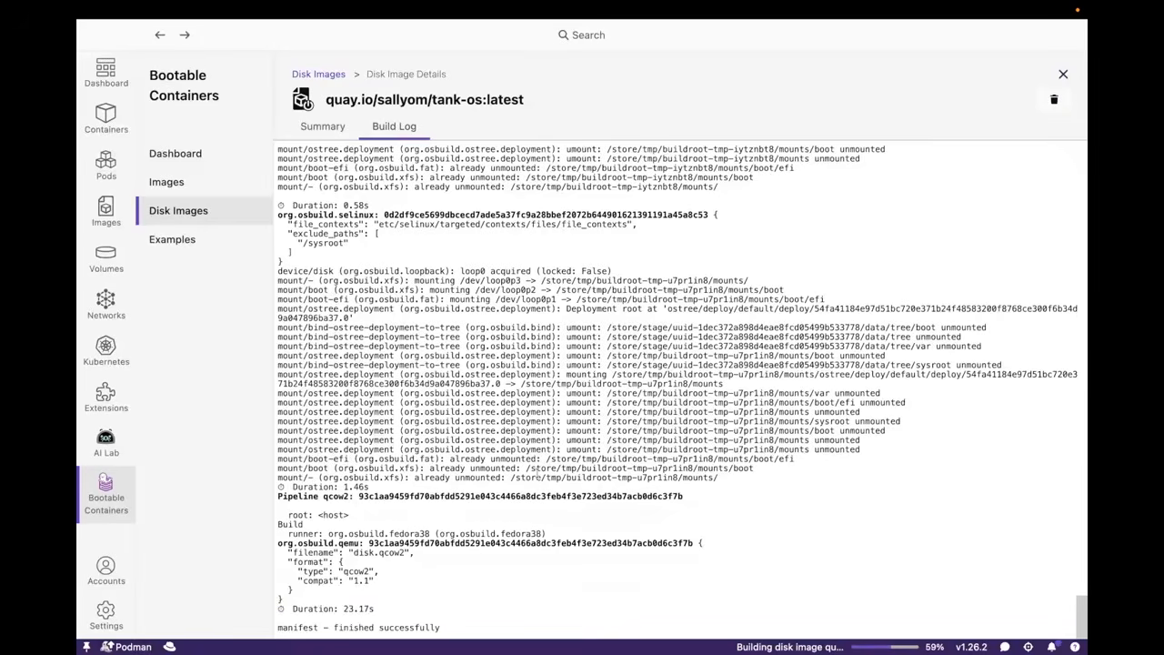
pyautogui.moveTo(450, 304); pyautogui.dragTo(607, 307)
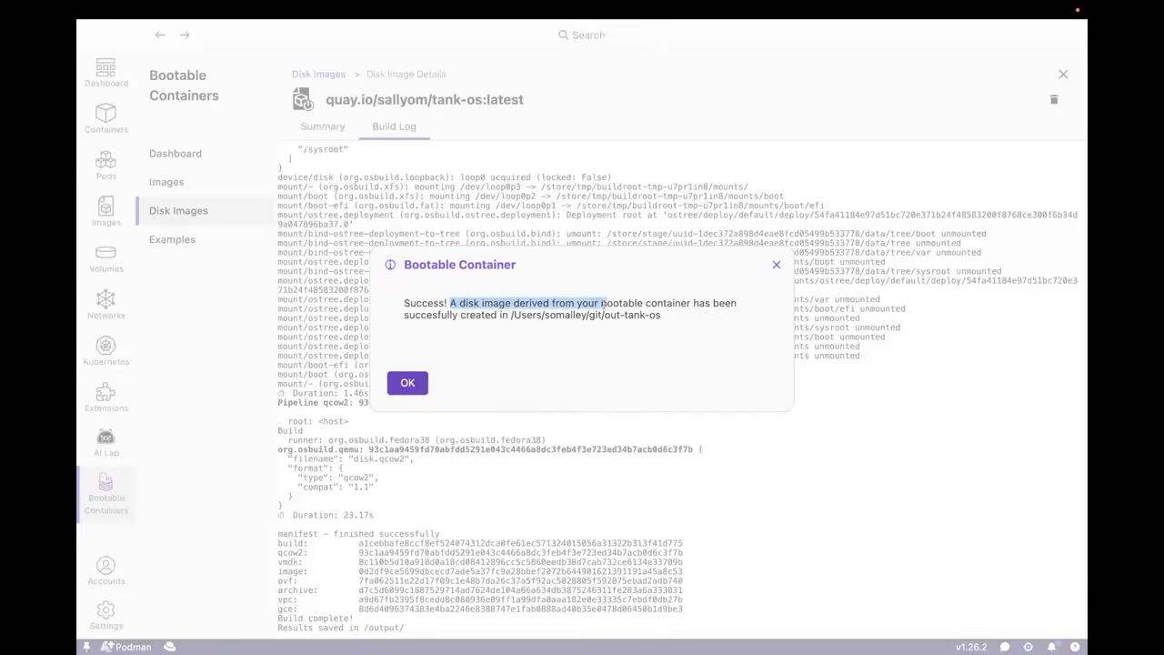
pyautogui.click(410, 385)
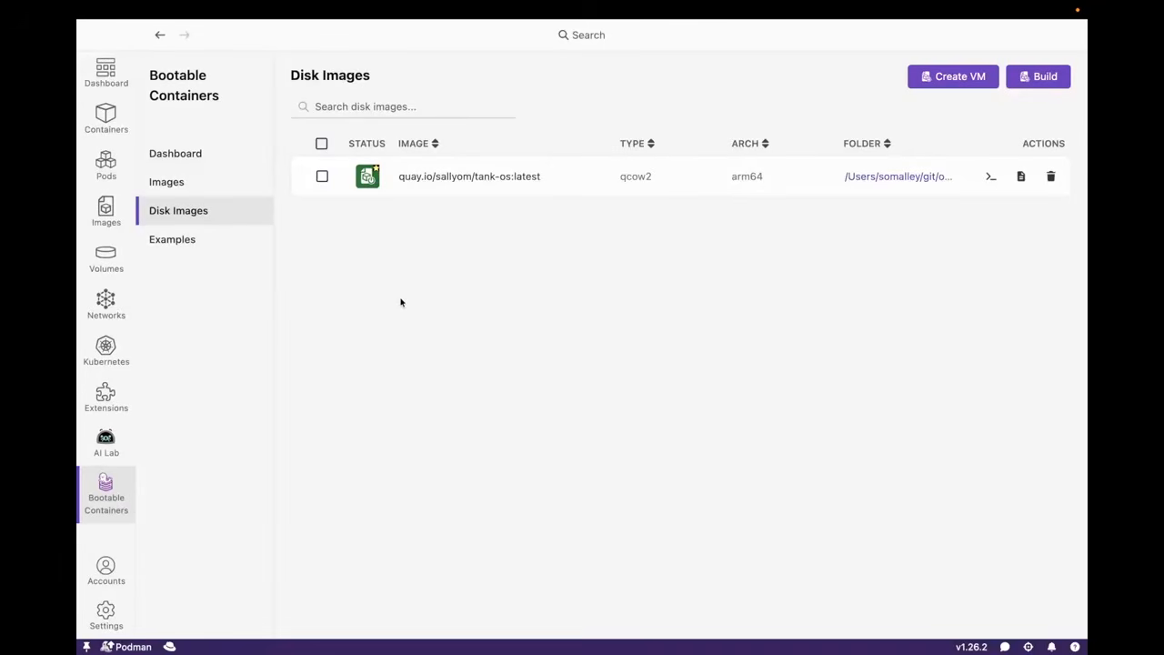
# Create the tank-os virtual machine from out-tank-os-demo/qcow2/disk.qcow2 with username openclaw and the SSH private key file ~/.ssh/id_ed25519
pyautogui.click(322, 177)
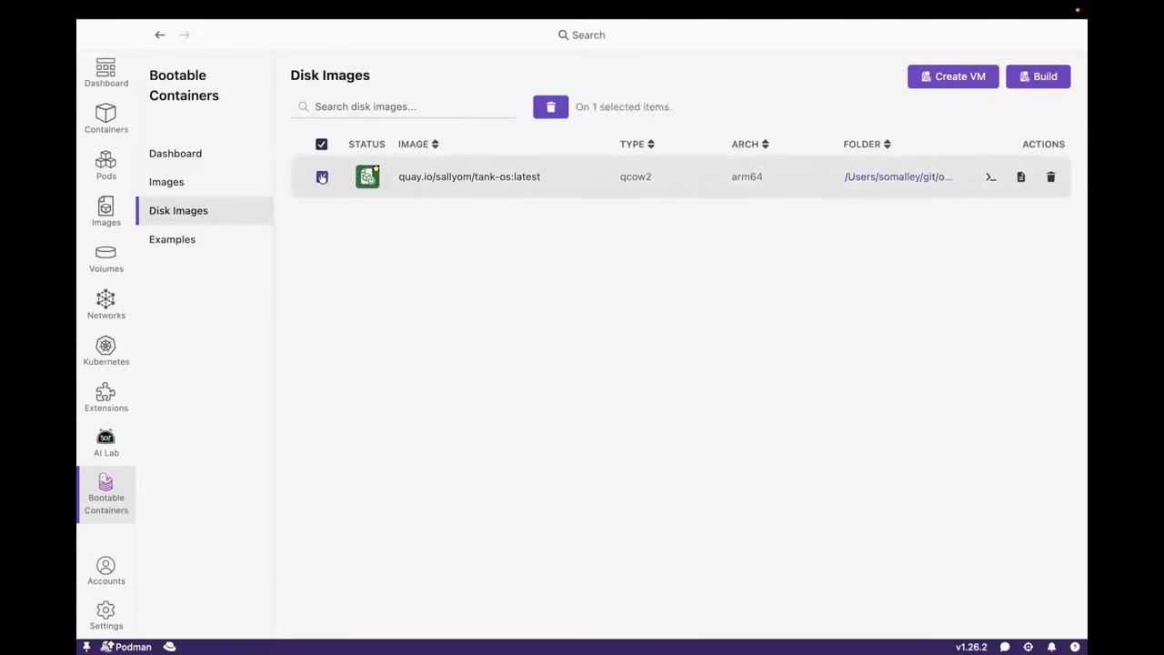
pyautogui.click(937, 77)
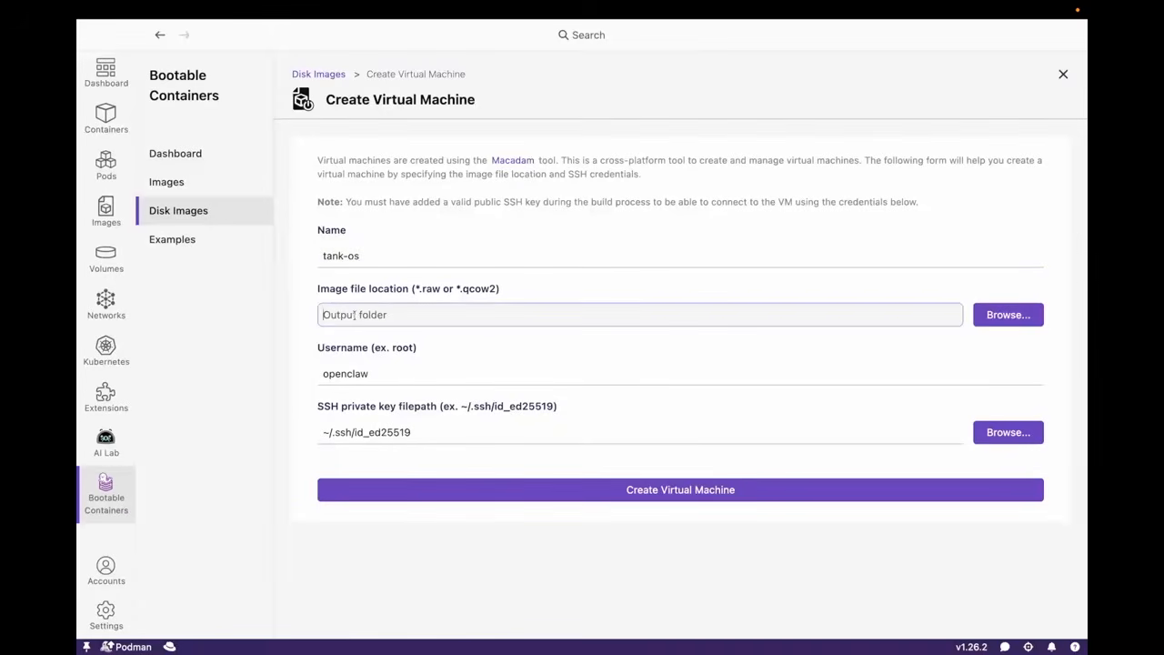
pyautogui.click(1008, 315)
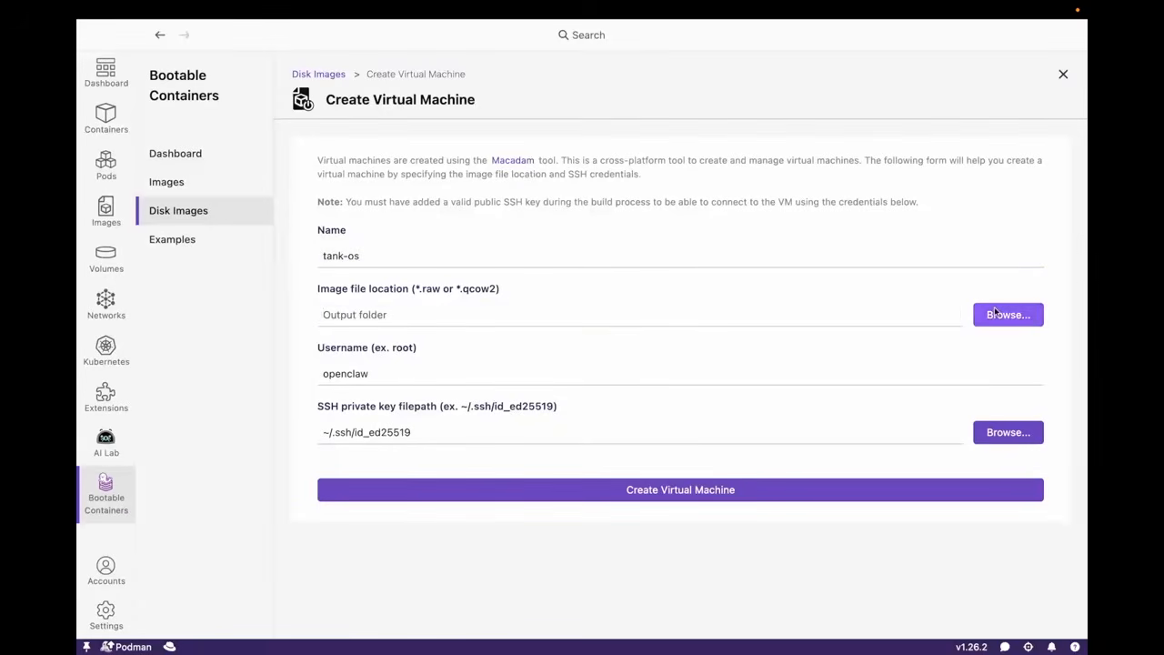
pyautogui.click(819, 215)
pyautogui.click(819, 211)
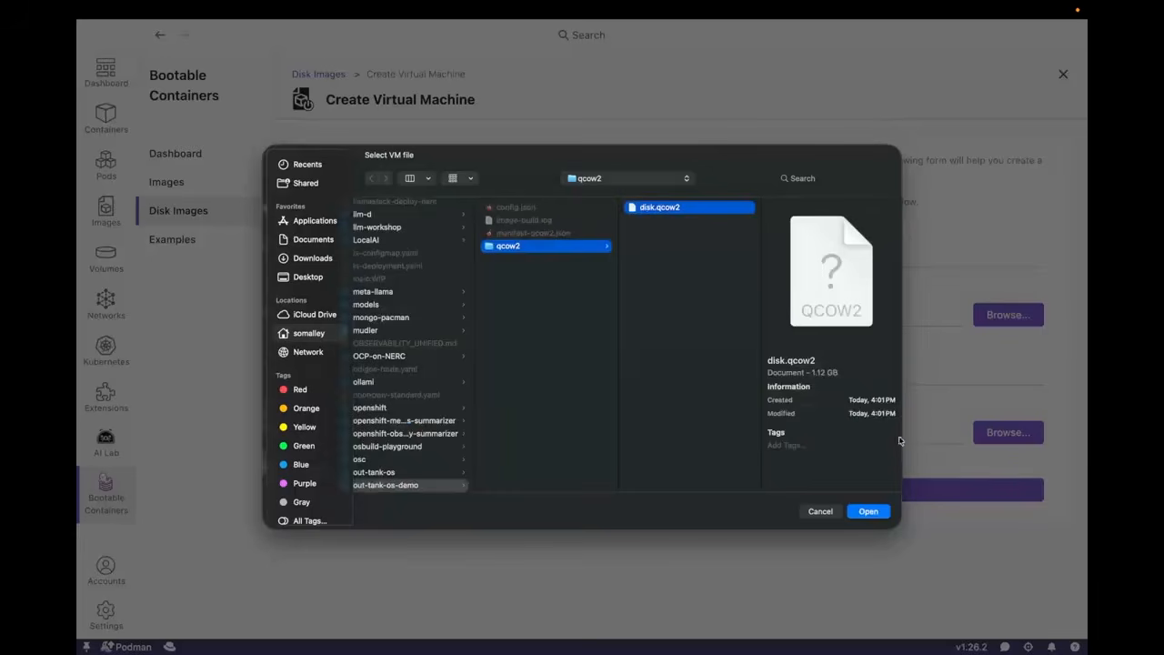
pyautogui.click(871, 512)
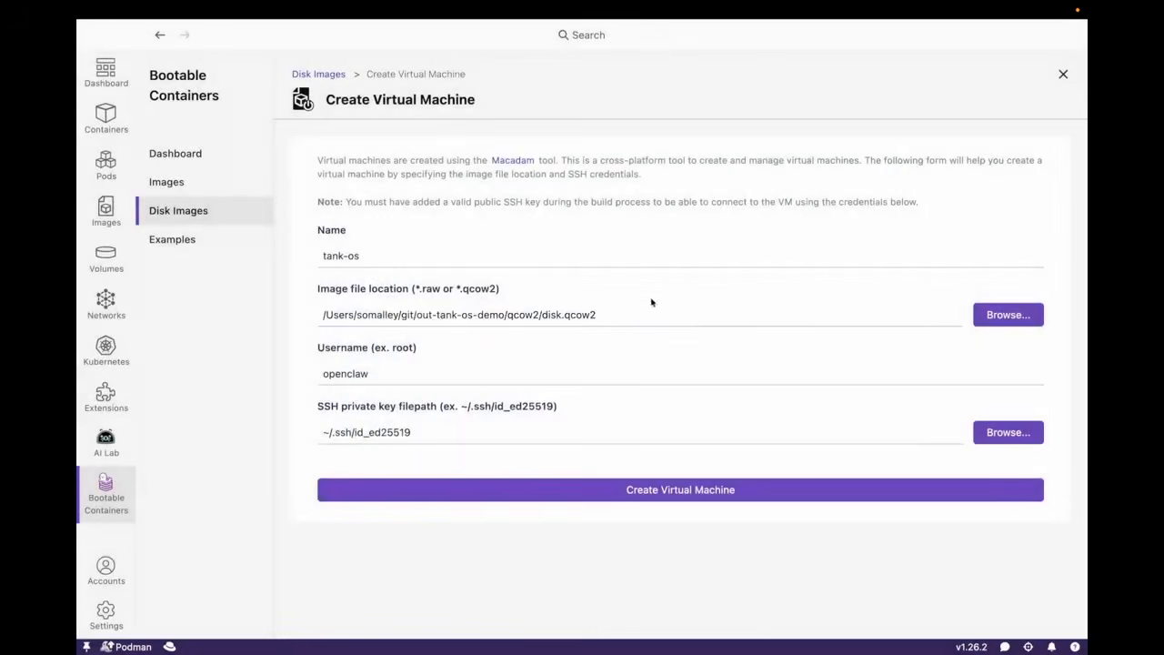
pyautogui.click(369, 374)
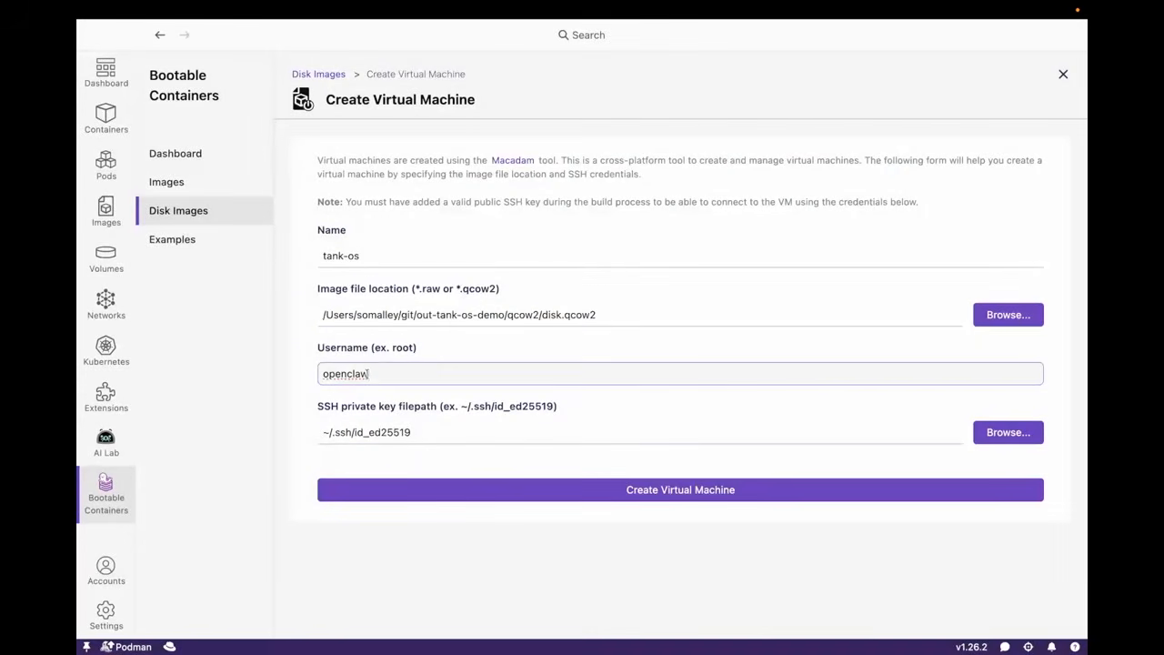
pyautogui.click(638, 490)
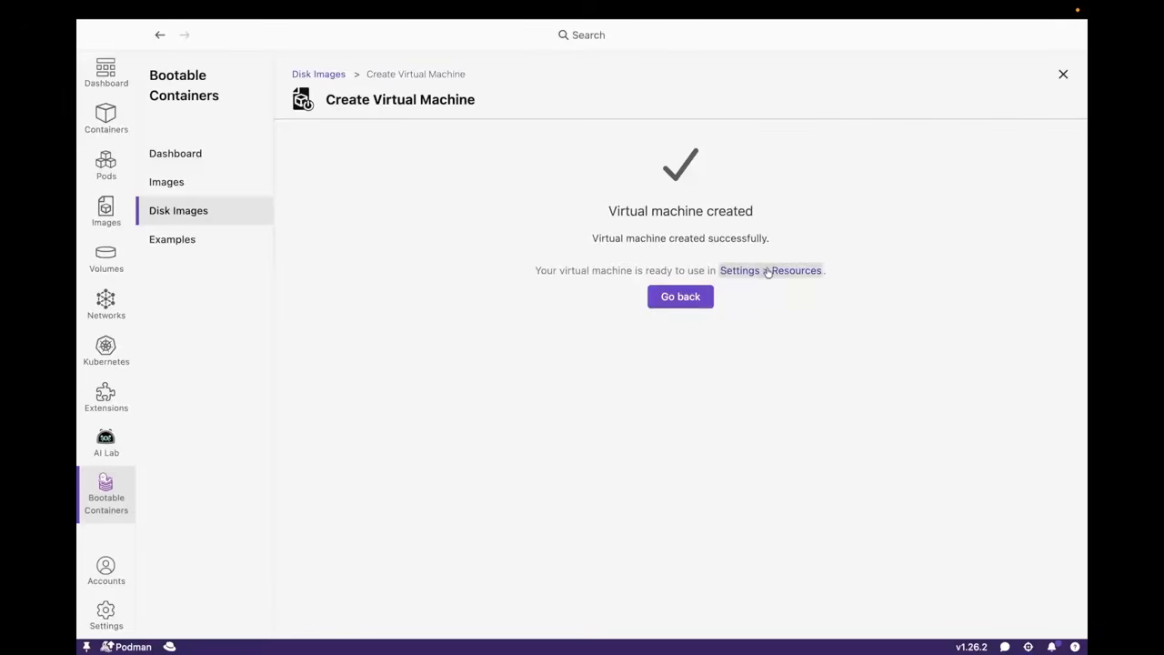
# Start the tank-os VM under Bootc VMs in the resources settings and open its terminal
pyautogui.click(106, 613)
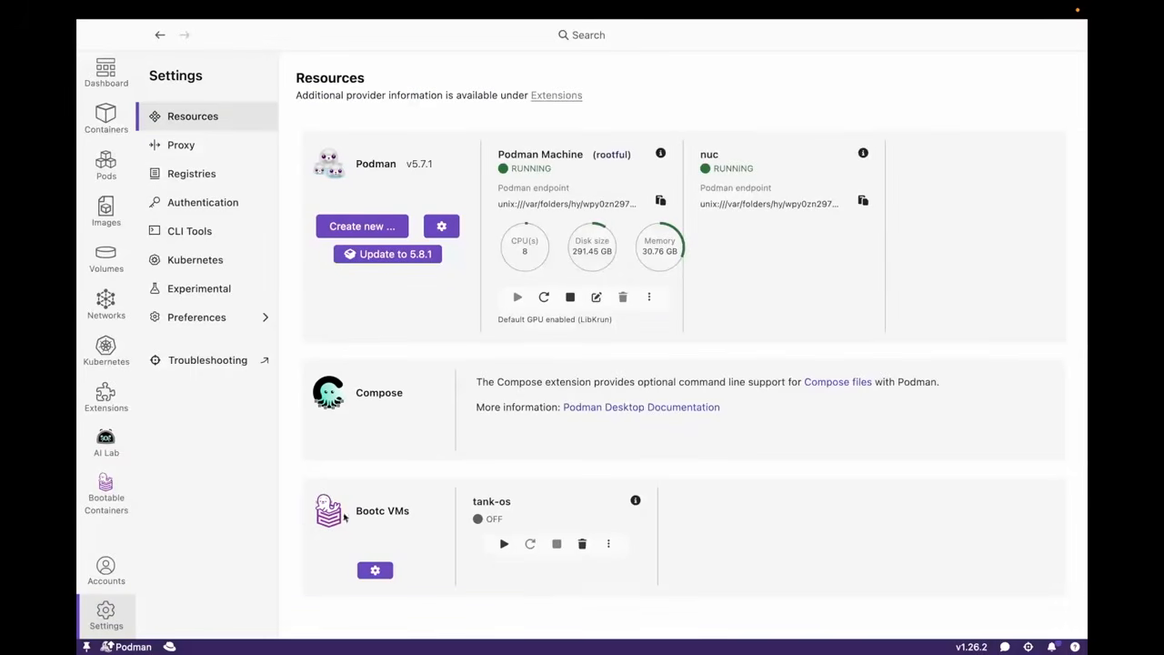
pyautogui.click(504, 544)
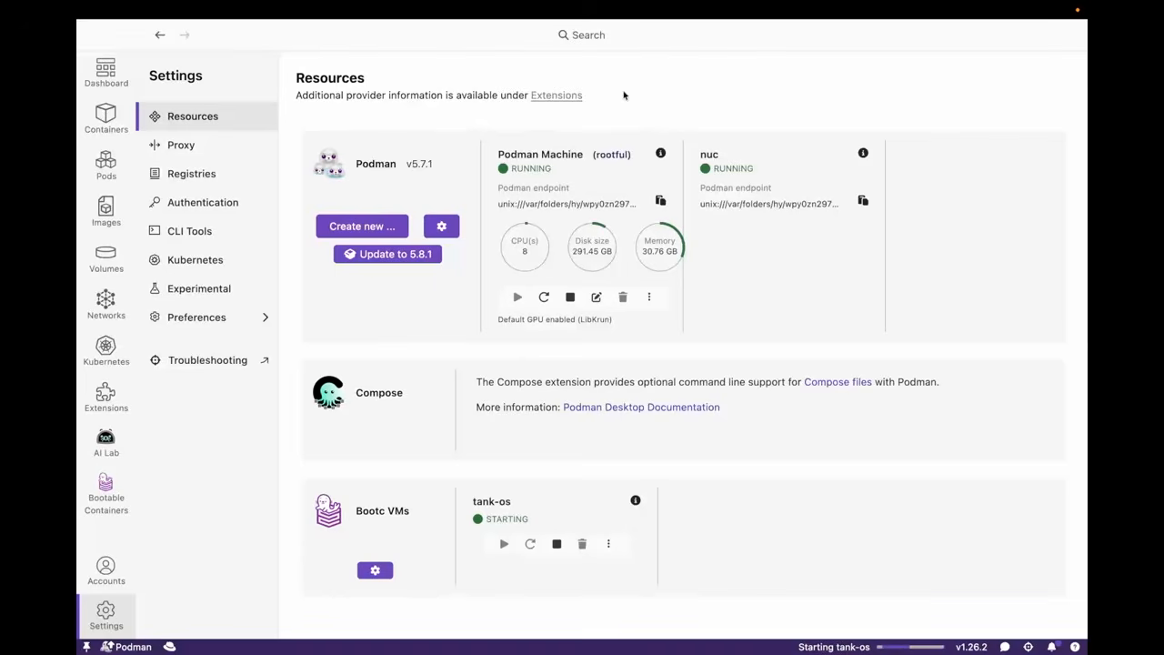
pyautogui.click(612, 544)
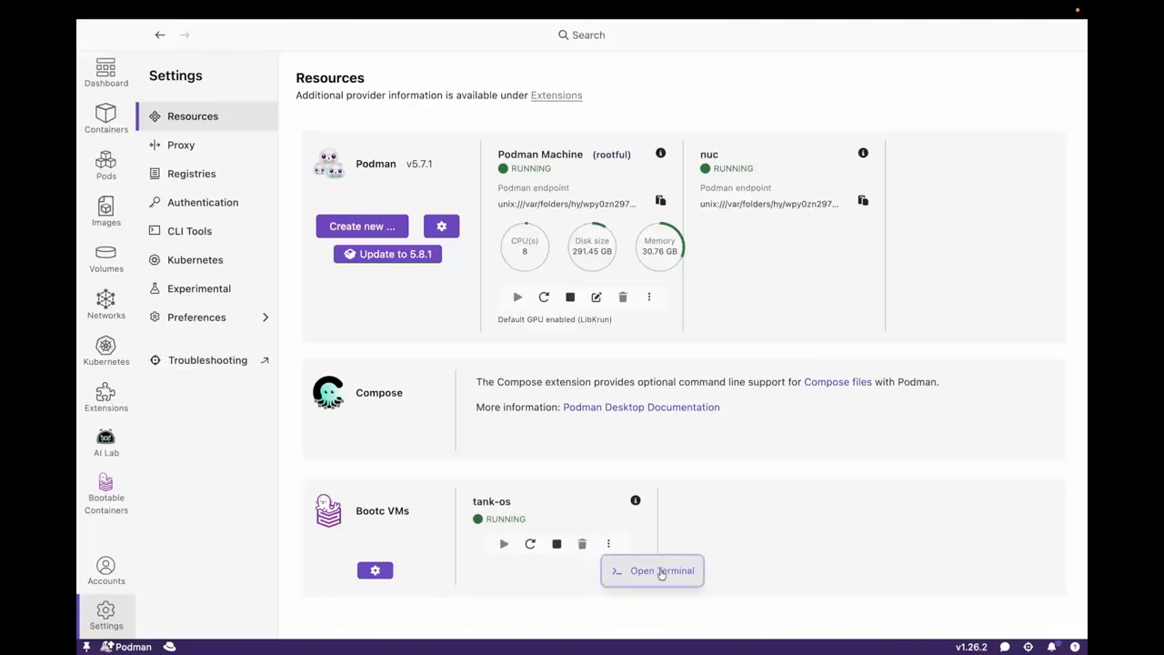
pyautogui.click(611, 513)
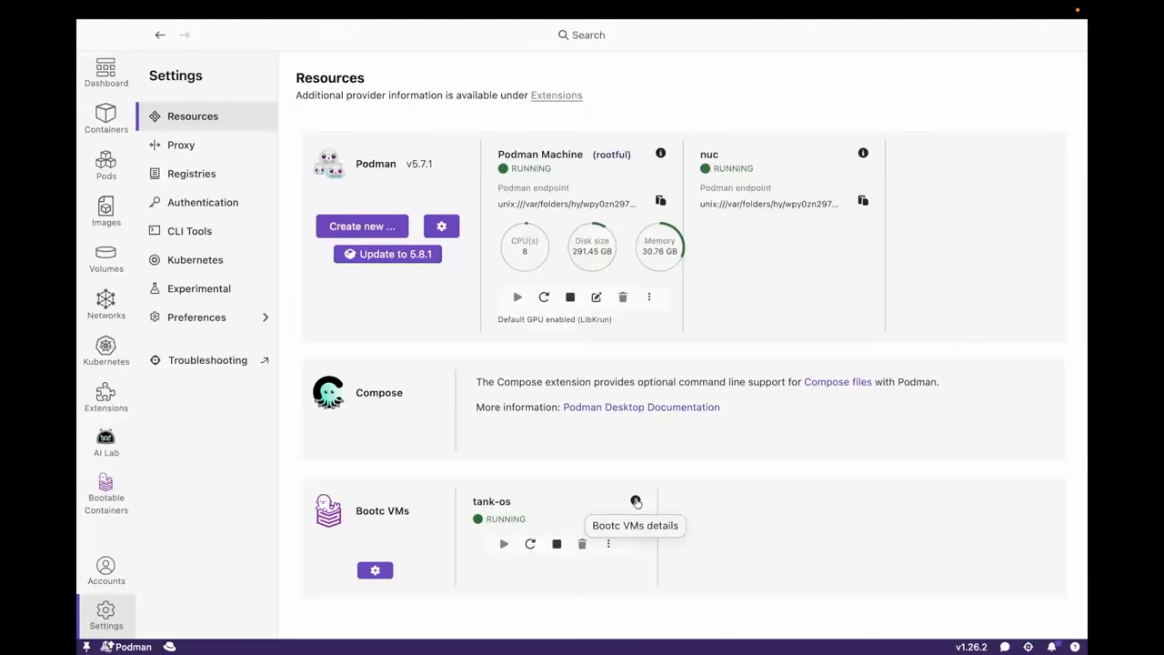
pyautogui.click(609, 545)
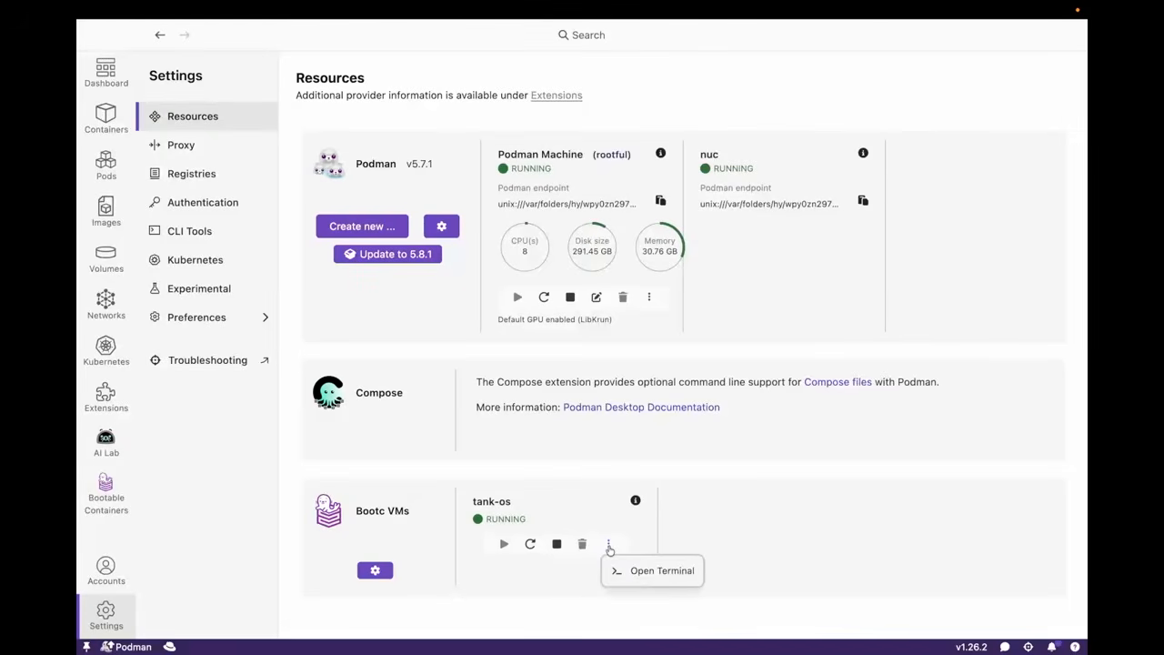
pyautogui.click(666, 567)
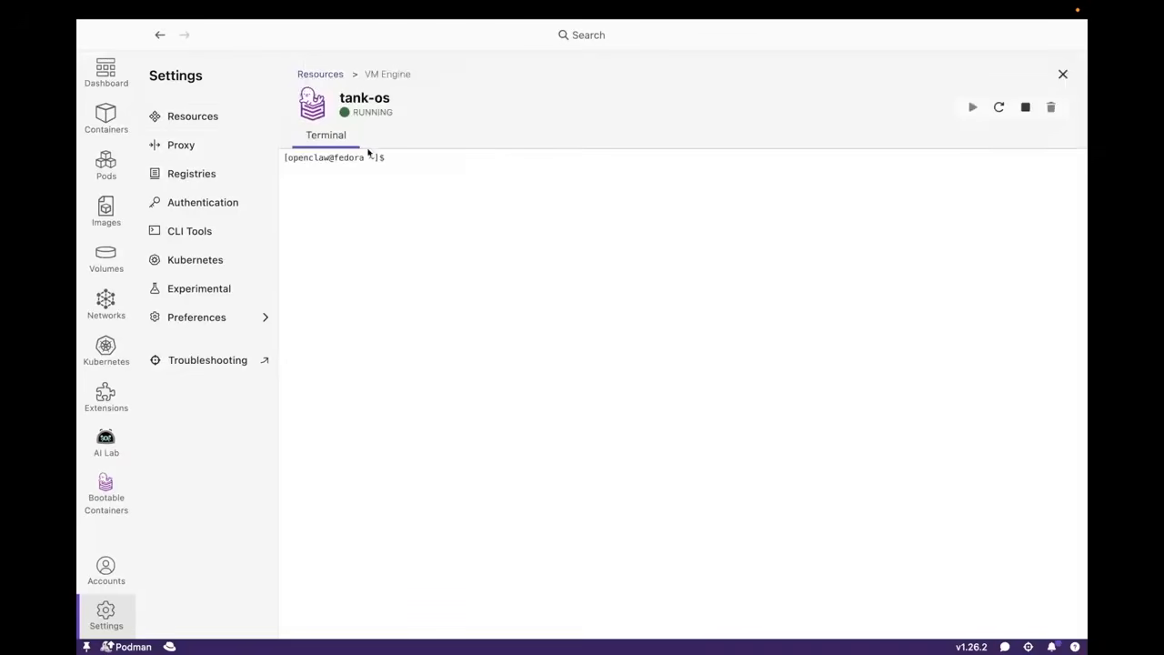
# Run ip addr and systemctl --user status openclaw in the tank-os VM terminal
pyautogui.click(399, 165)
pyautogui.write('ip addr')
pyautogui.press('Return')
pyautogui.write('systemctl --')
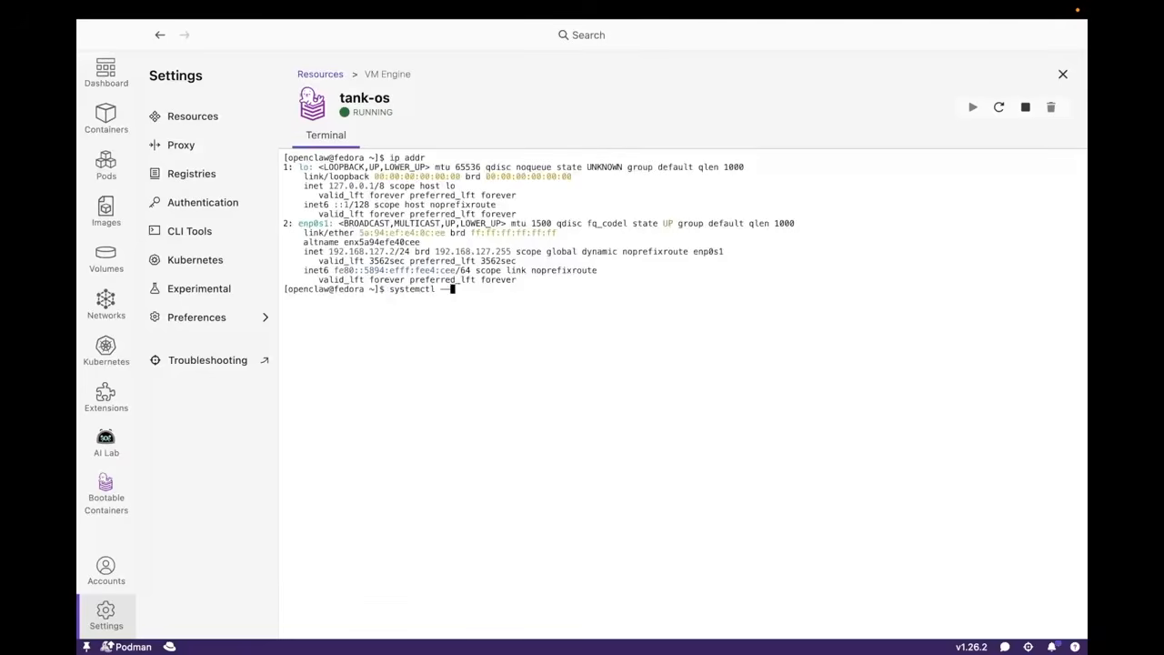
pyautogui.write('user status openclaw')
pyautogui.press('Return')
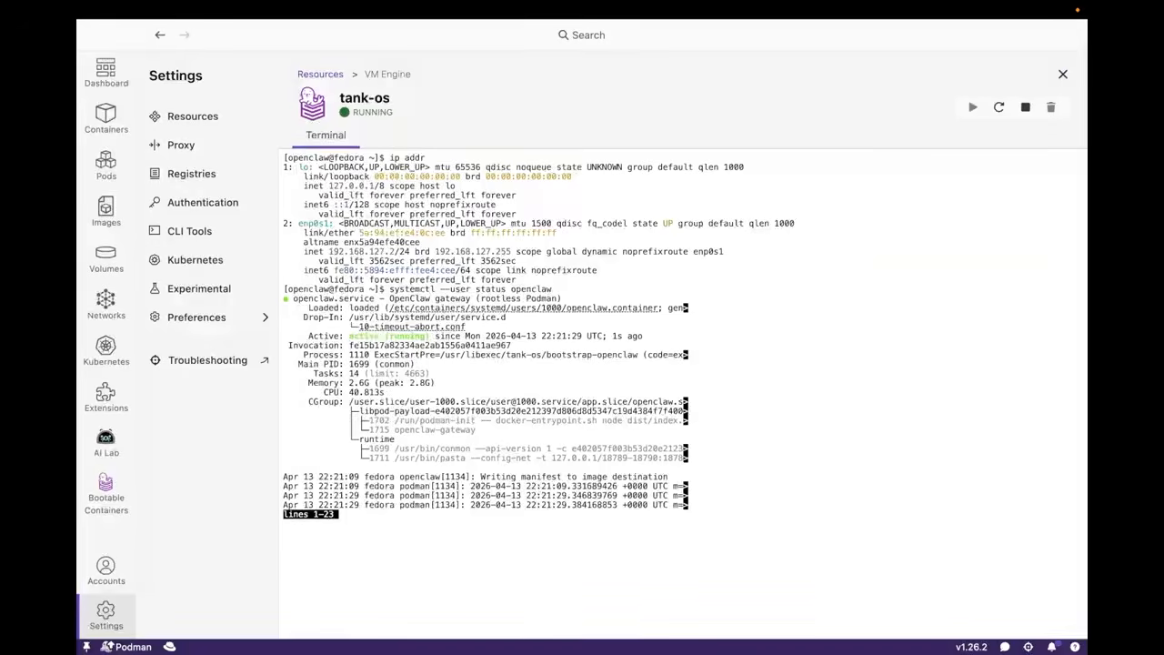
# Switch to the browser and copy the export PORT and echo commands from the Local macOS VM section of provisioning.md
pyautogui.press('super+Tab')
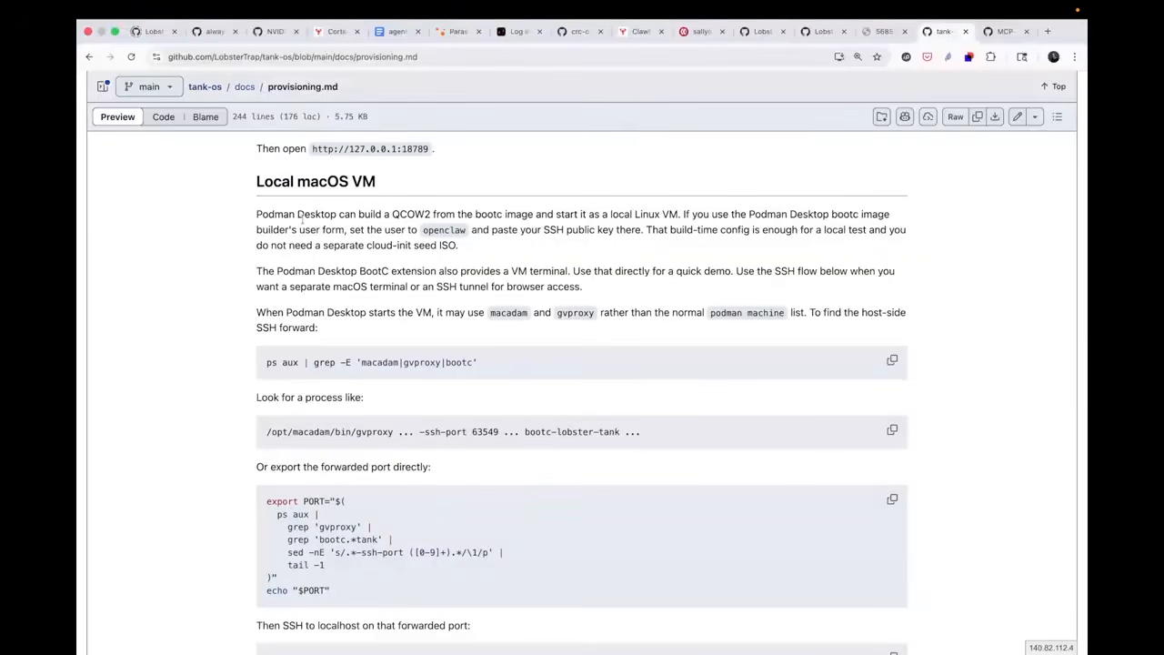
pyautogui.click(247, 182)
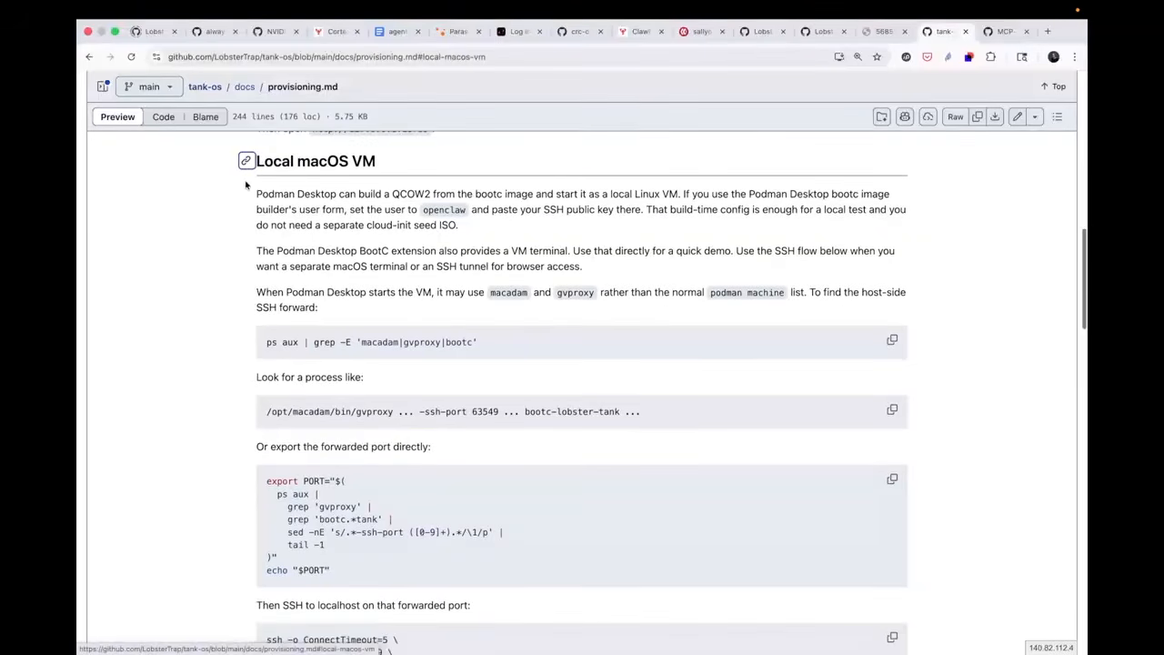
pyautogui.scroll(-3, 361, 328)
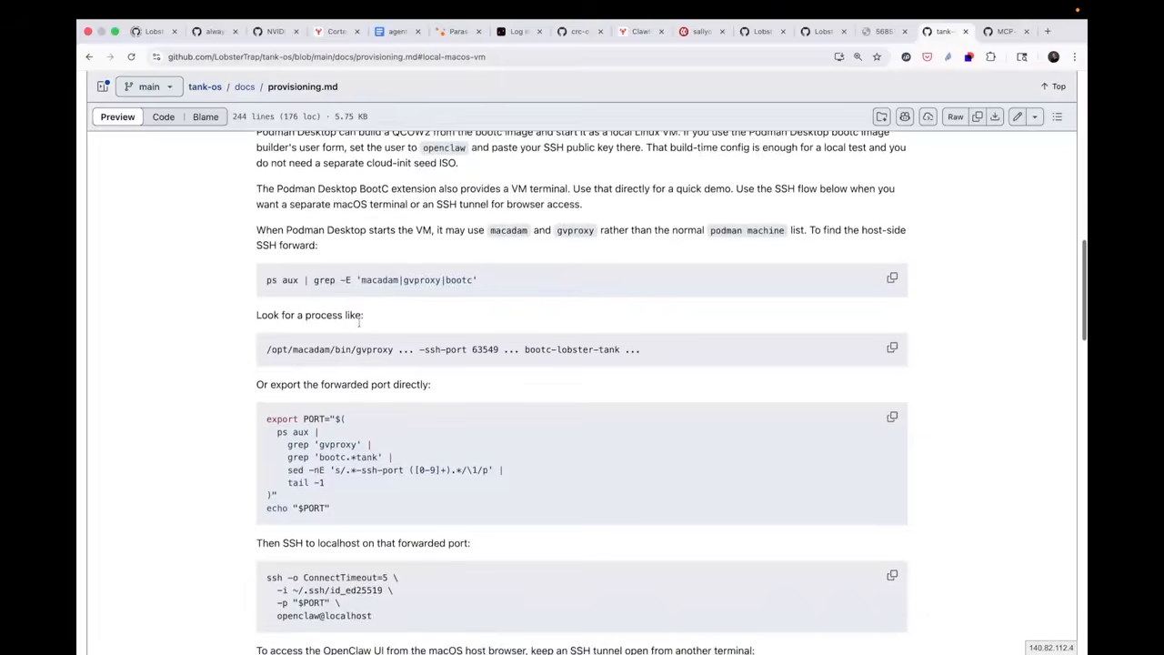
pyautogui.moveTo(266, 301); pyautogui.dragTo(367, 395)
pyautogui.press('super+c')
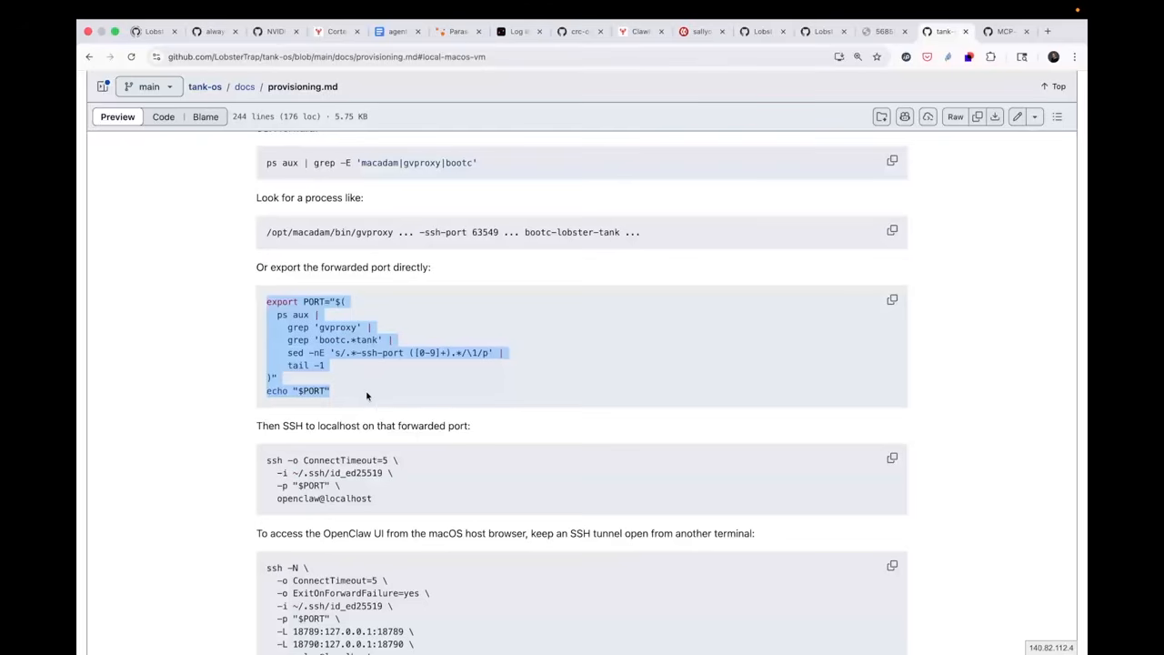
# Switch to the macOS terminal, clear it, and run the copied commands to export and print the VM's forwarded SSH port
pyautogui.hotkey('ctrl', 'Left')
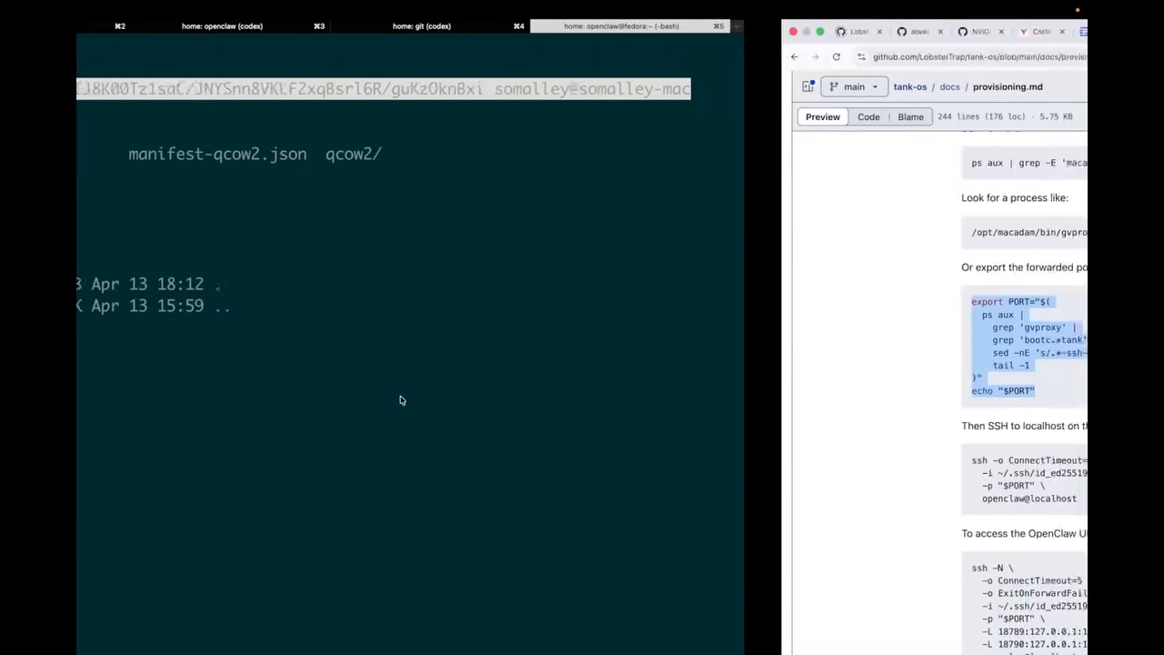
pyautogui.write('clear')
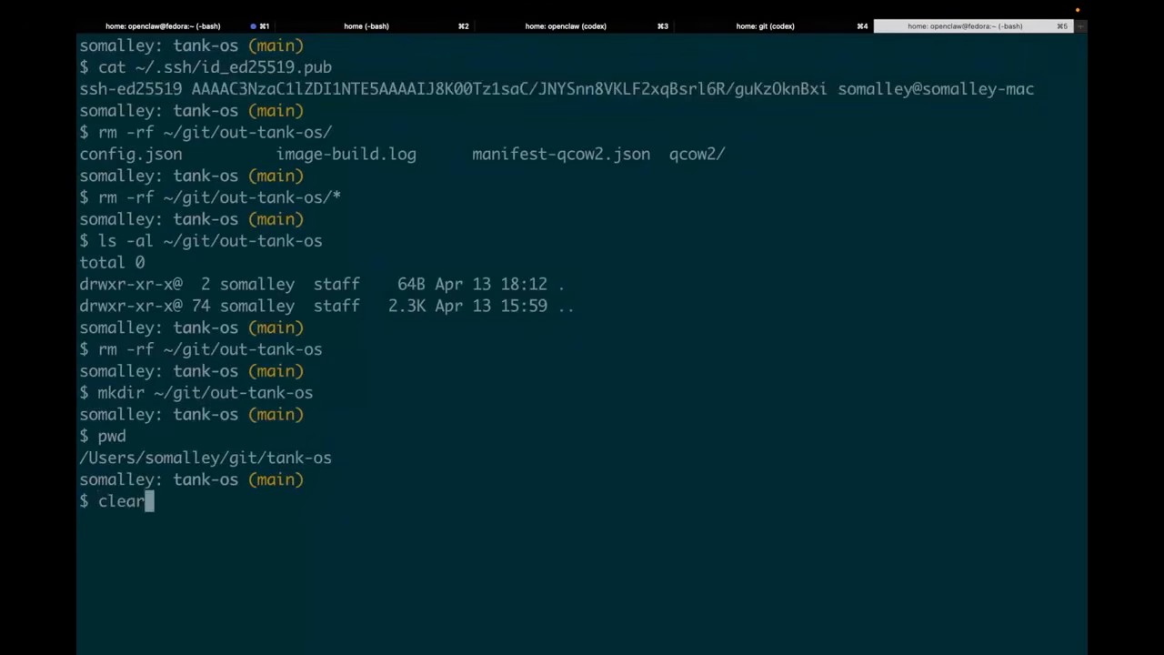
pyautogui.press('Return')
pyautogui.press('super+v')
pyautogui.press('Return')
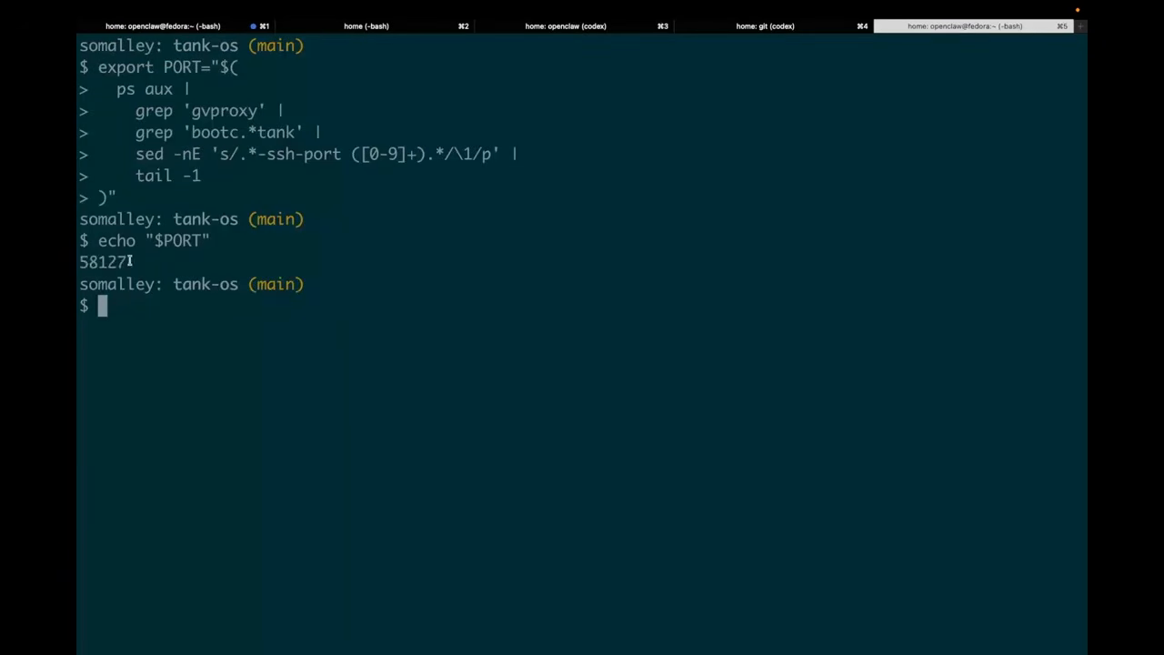
# Copy the printed port number, clear the first terminal session, and run export PORT=58127 there
pyautogui.moveTo(131, 262); pyautogui.dragTo(79, 263)
pyautogui.press('super+c')
pyautogui.click(167, 26)
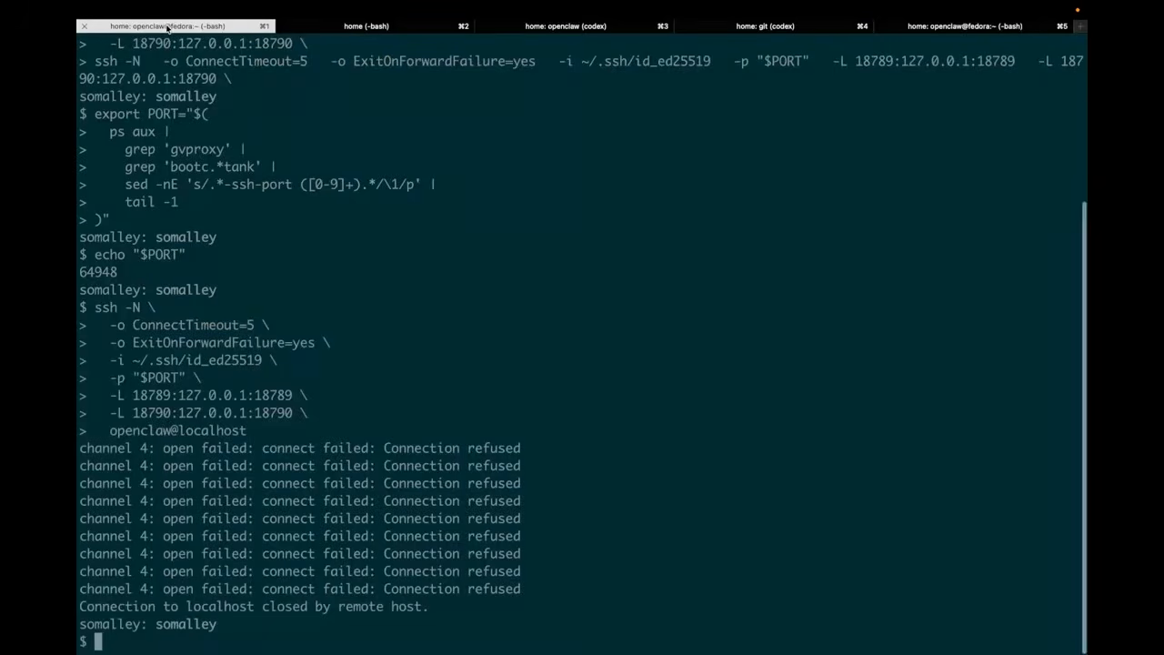
pyautogui.write('clear')
pyautogui.press('Return')
pyautogui.write('export PORT=')
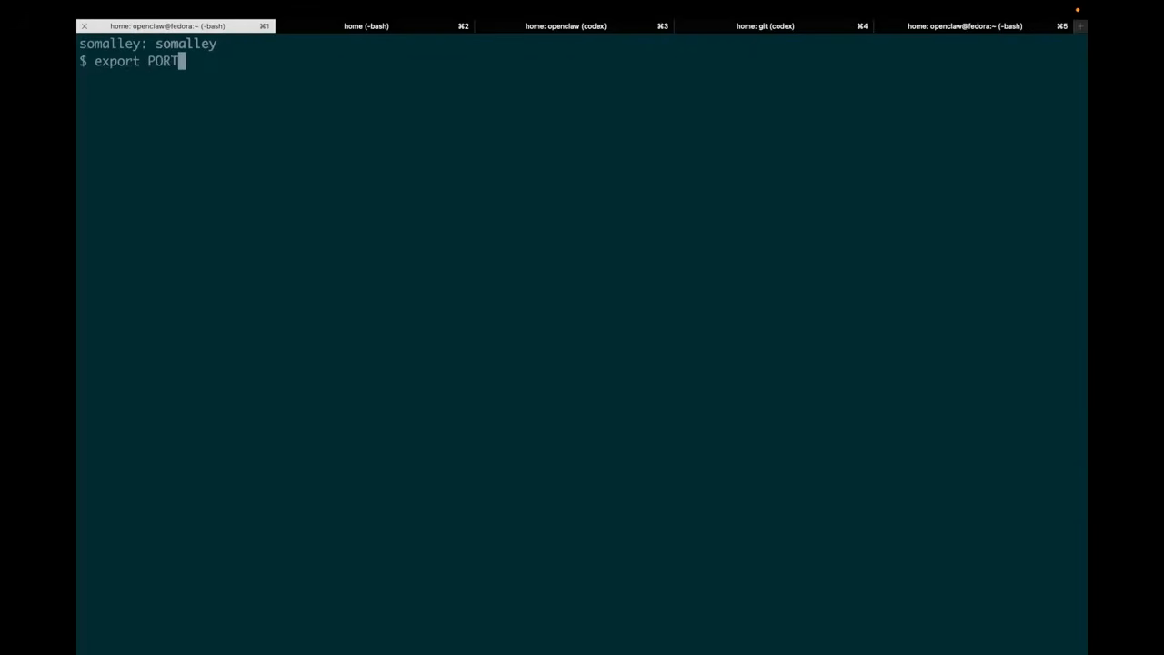
pyautogui.press('super+v')
pyautogui.press('Return')
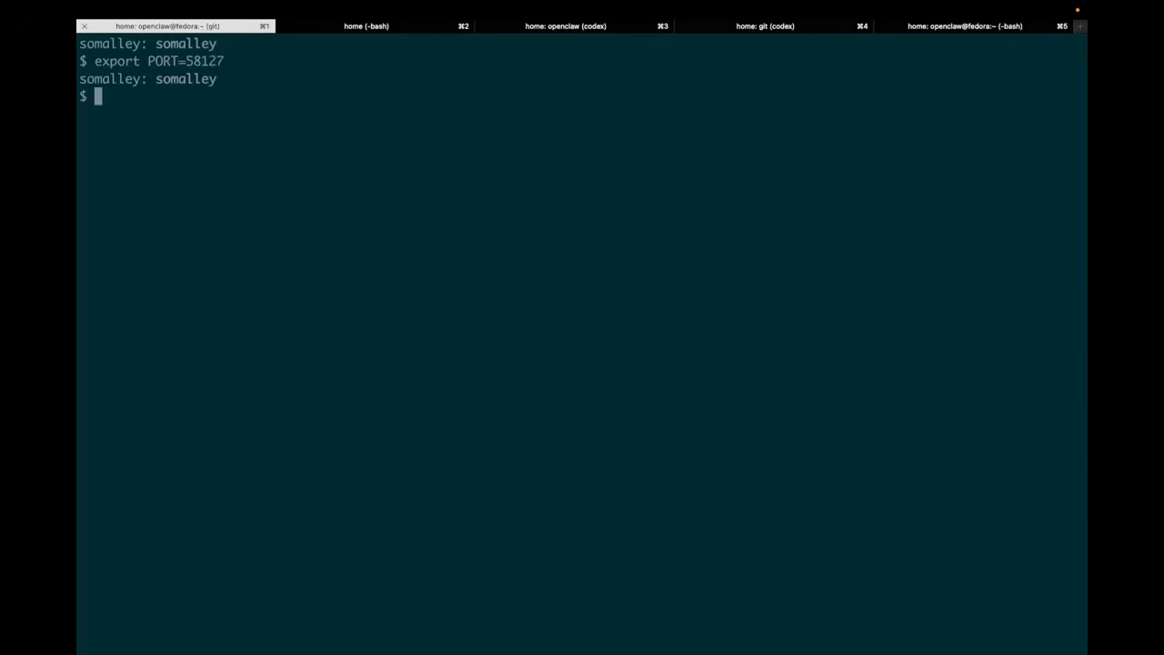
# Copy the ssh command for the forwarded port from provisioning.md in the browser and run it in the fifth terminal session
pyautogui.press('super+Tab')
pyautogui.scroll(-1, 379, 375)
pyautogui.moveTo(378, 375); pyautogui.dragTo(264, 334)
pyautogui.press('super+c')
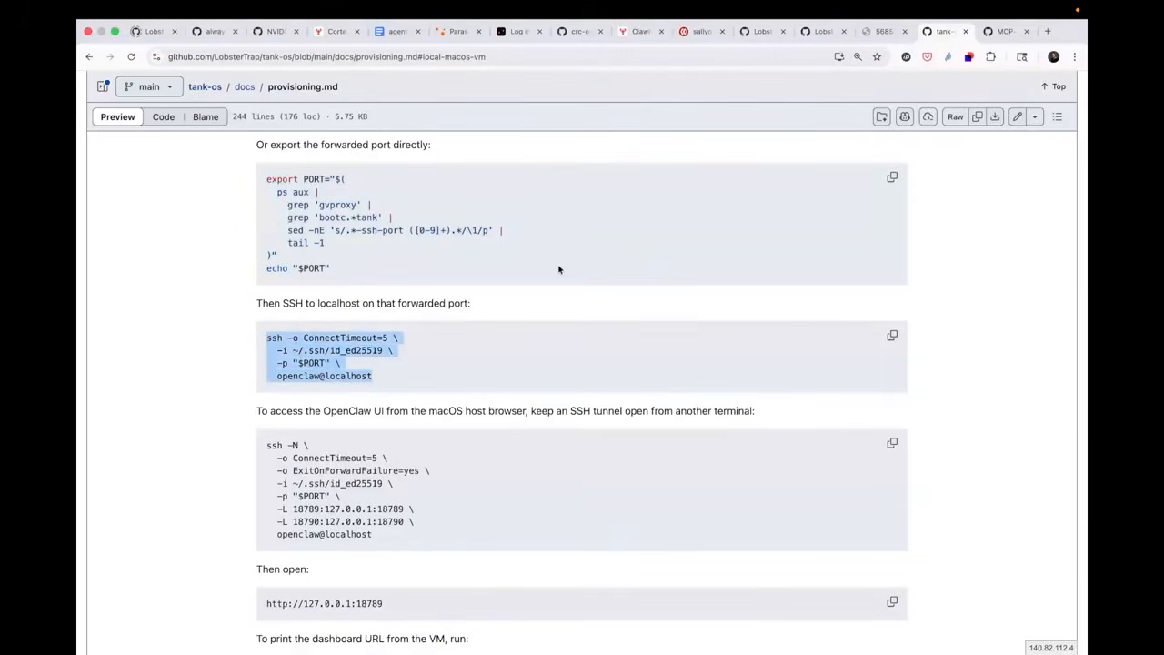
pyautogui.press('super+Tab')
pyautogui.click(925, 26)
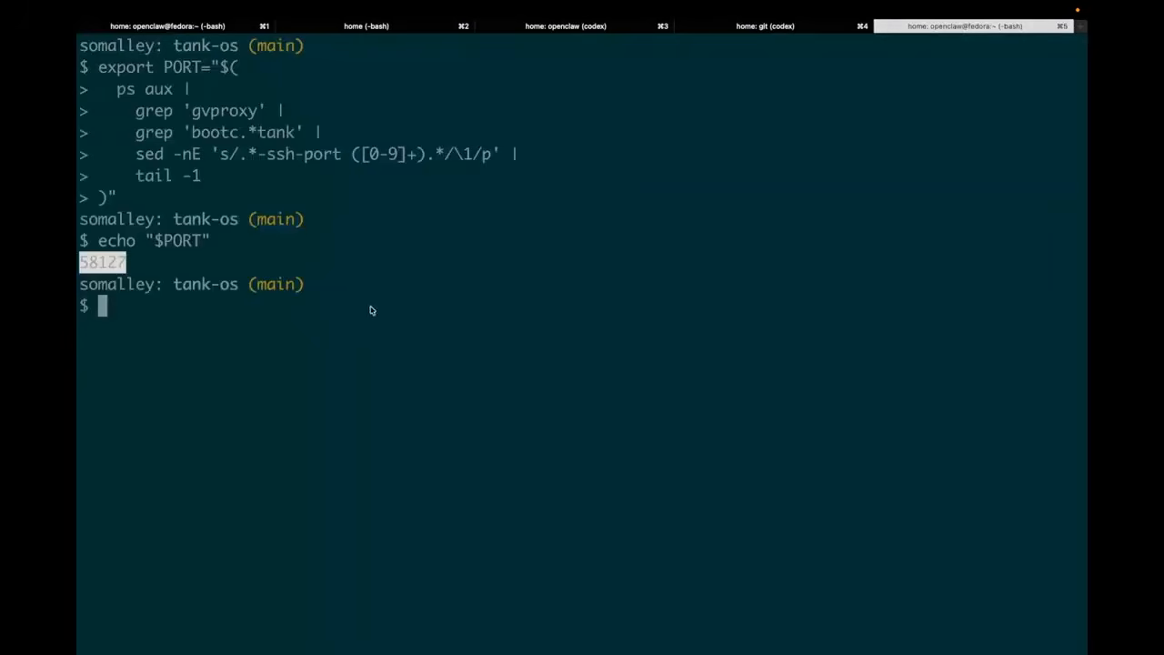
pyautogui.press('super+v')
pyautogui.press('Return')
# Clear the VM session and check the status of the openclaw user service, its log lines, and the OpenClaw gateway
pyautogui.write('clear')
pyautogui.press('Return')
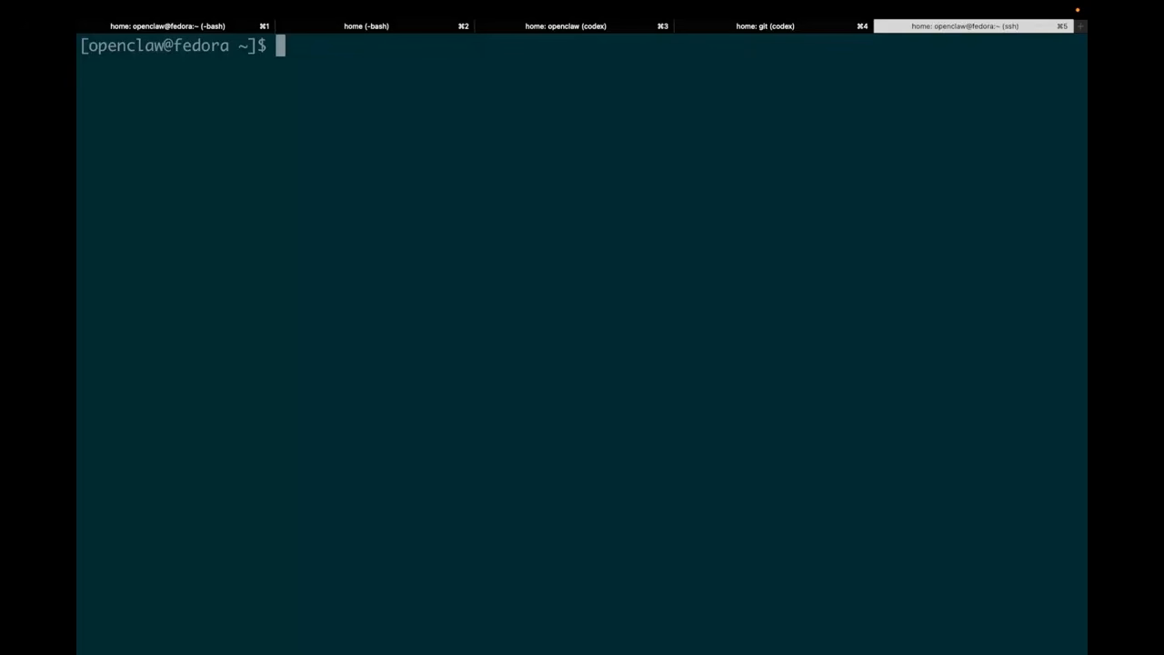
pyautogui.press('super+v')
pyautogui.press('Return')
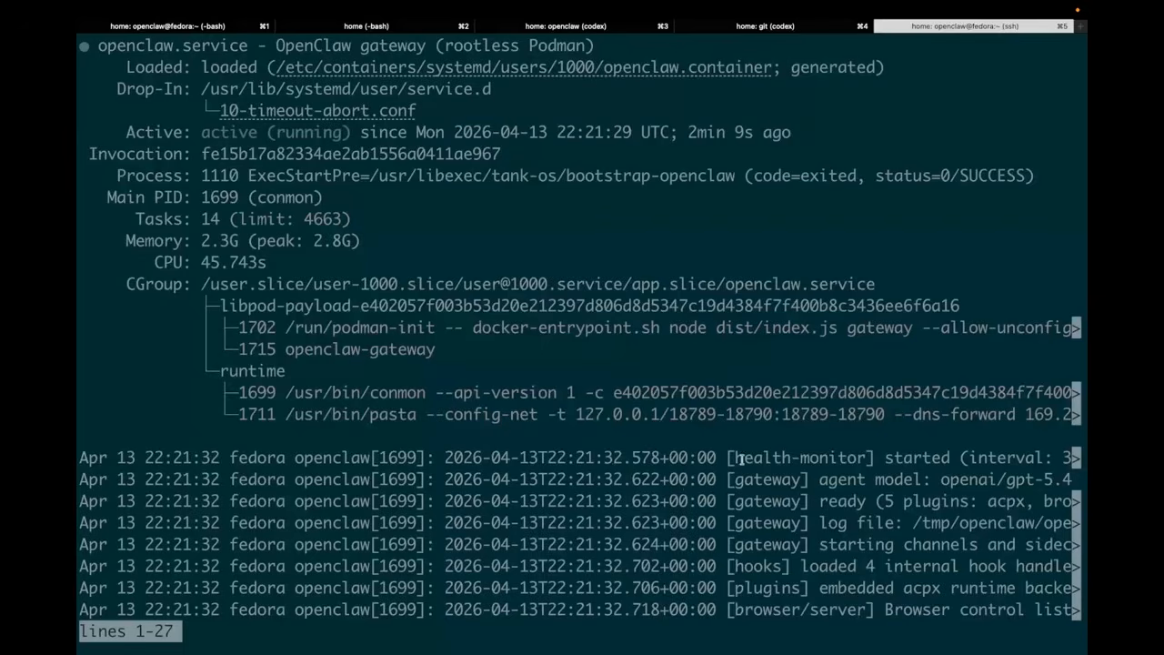
pyautogui.moveTo(727, 457)
pyautogui.mouseDown()
pyautogui.moveTo(1076, 589)
pyautogui.moveTo(900, 610)
pyautogui.moveTo(1064, 611)
pyautogui.mouseUp()
pyautogui.click(717, 479)
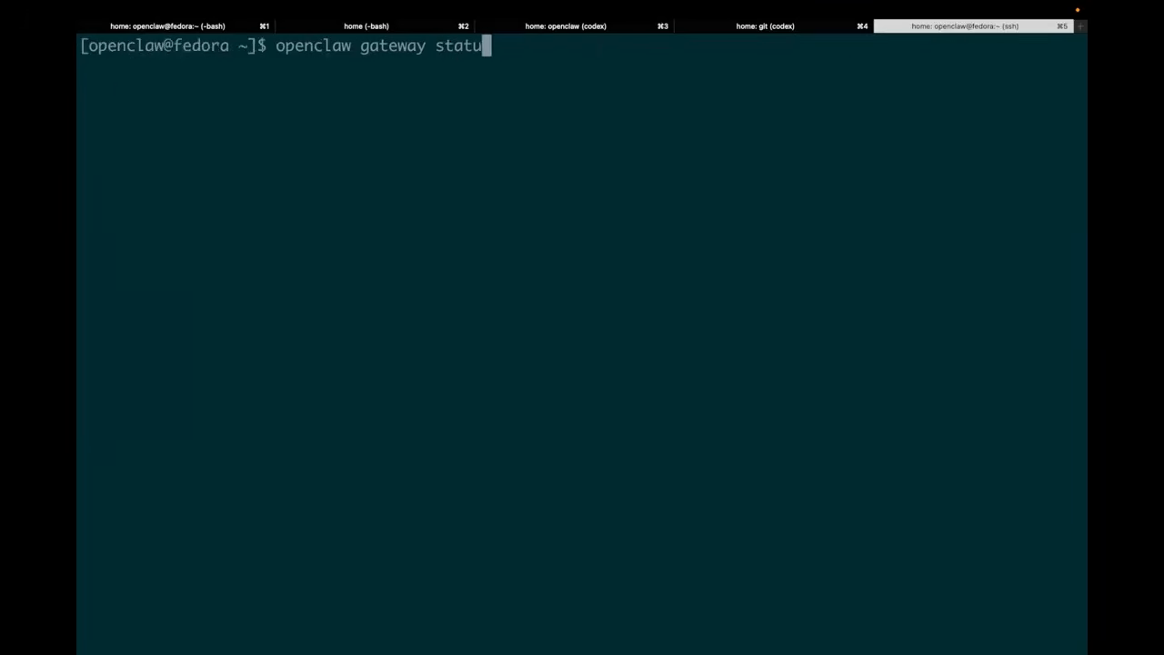
pyautogui.write('statu')
pyautogui.press('Return')
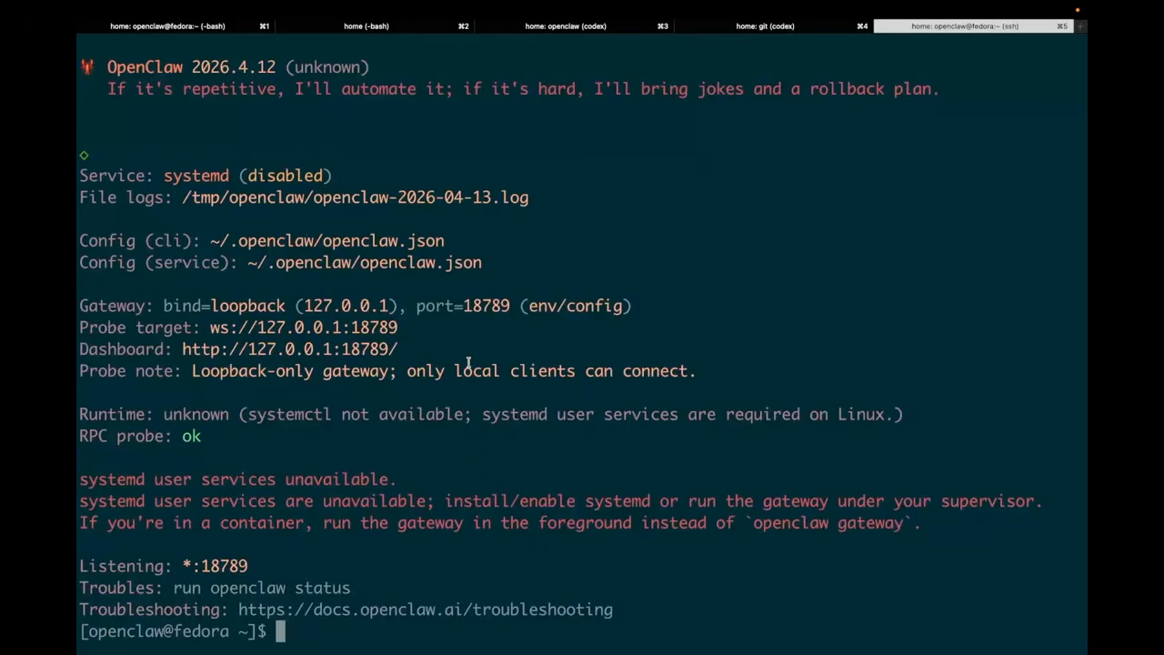
# Copy the ssh -N tunnel command from provisioning.md and run it in the first terminal session to forward ports 18789 and 18790
pyautogui.hotkey('ctrl', 'Right')
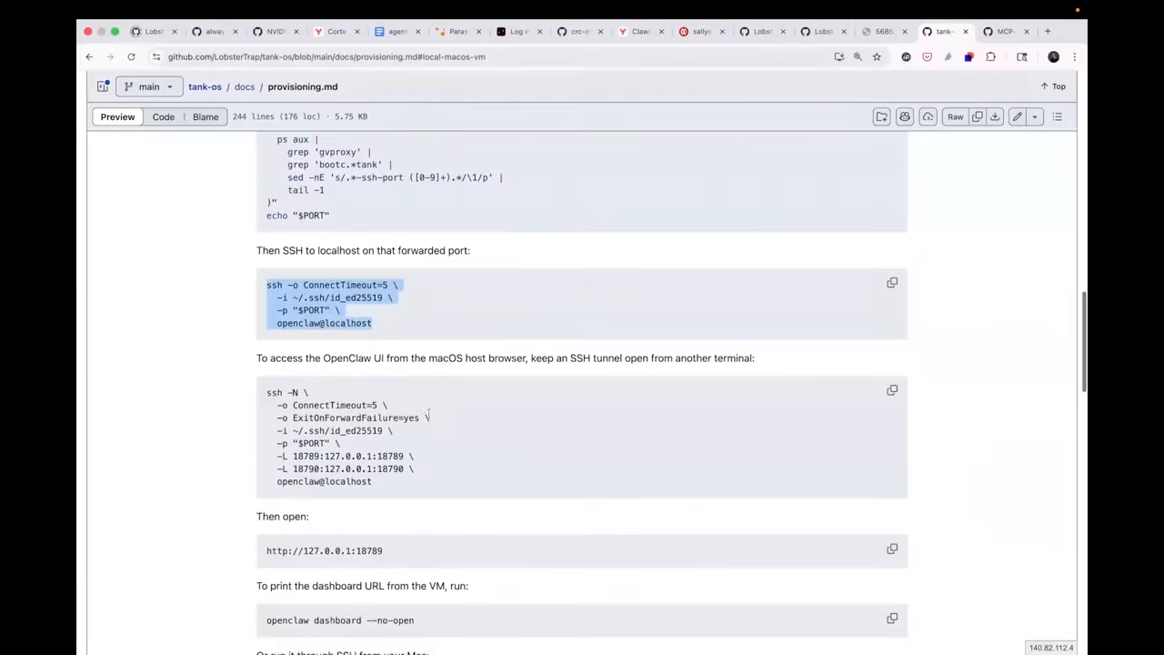
pyautogui.moveTo(264, 394); pyautogui.dragTo(384, 491)
pyautogui.press('super+c')
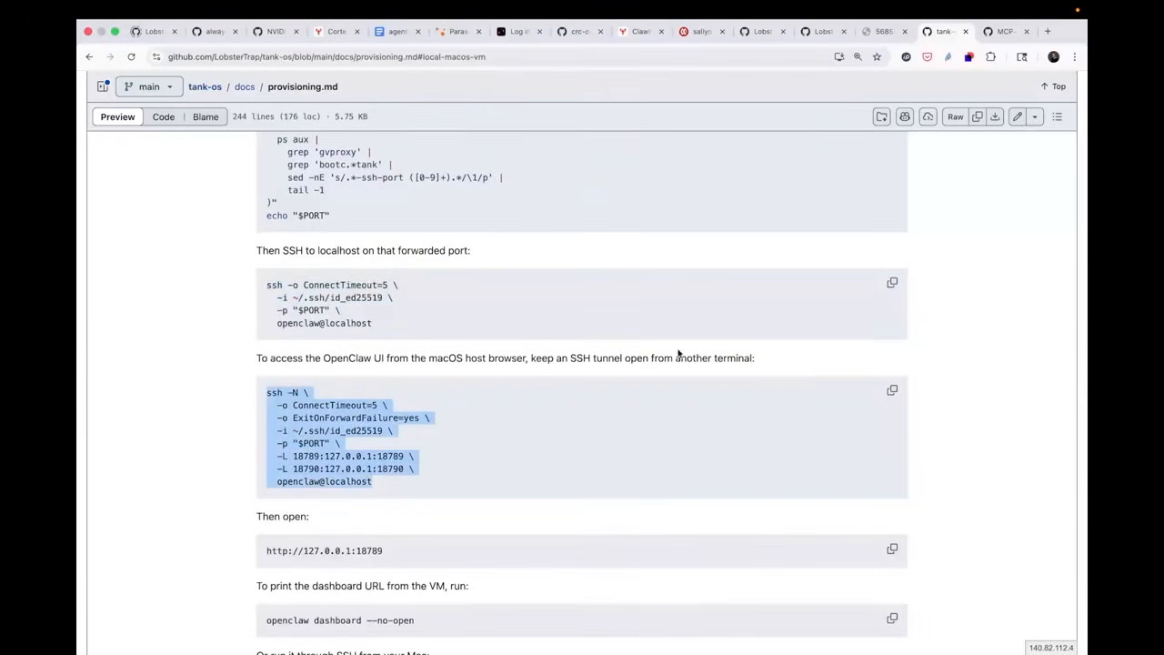
pyautogui.hotkey('ctrl', 'Left')
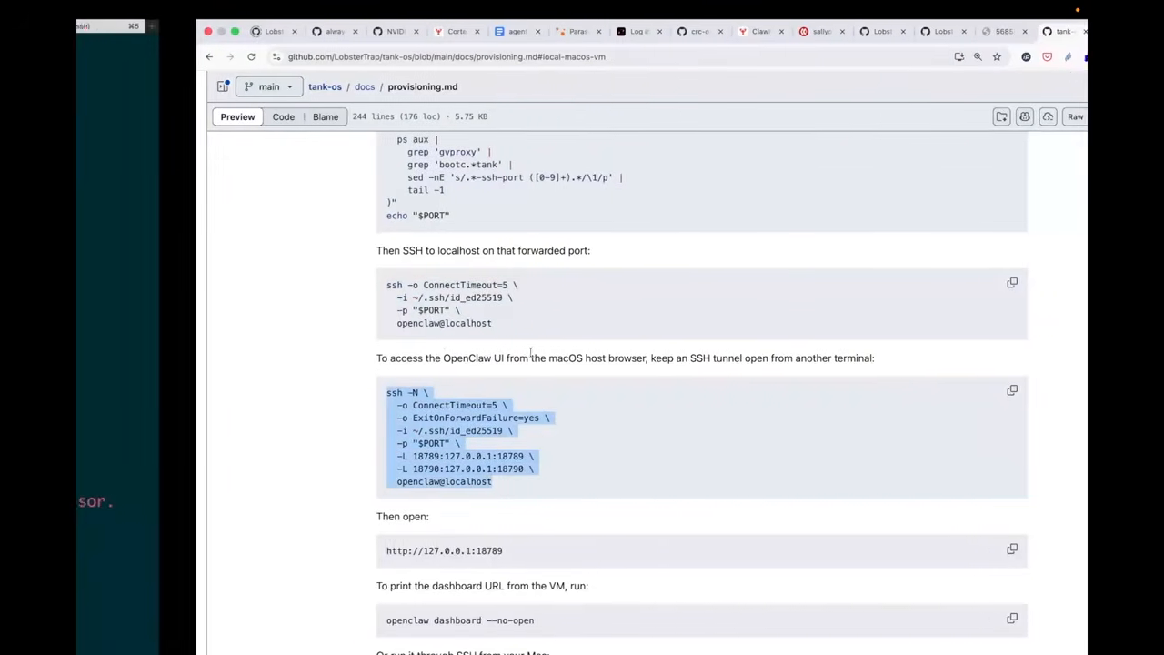
pyautogui.press('super+1')
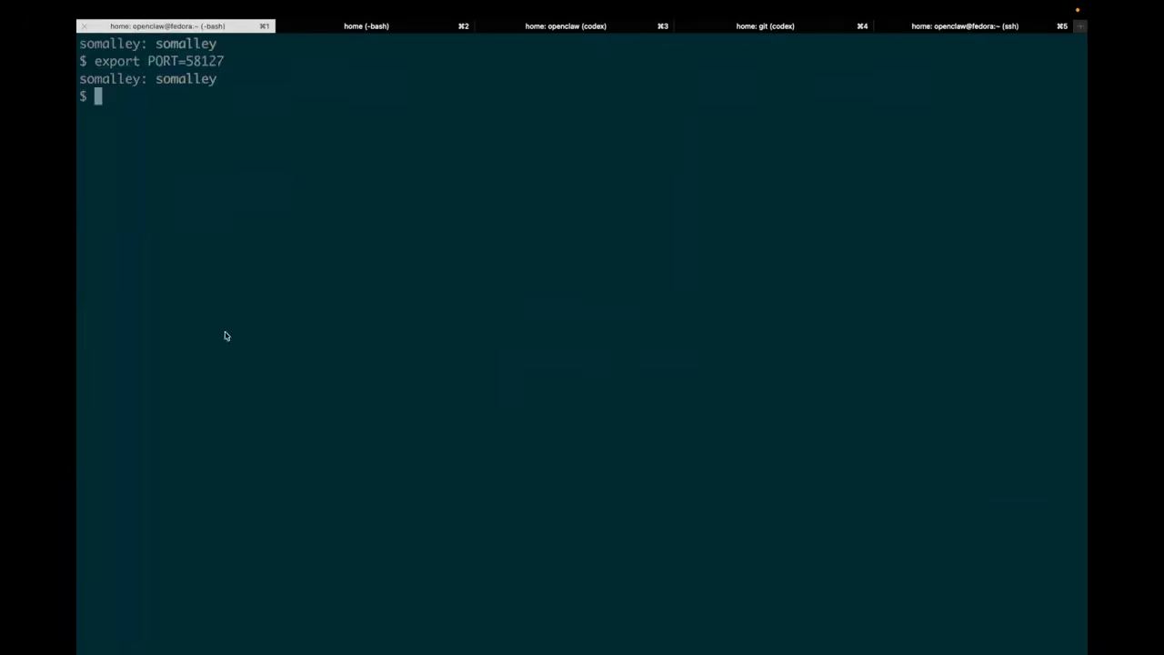
pyautogui.press('super+v')
pyautogui.press('Return')
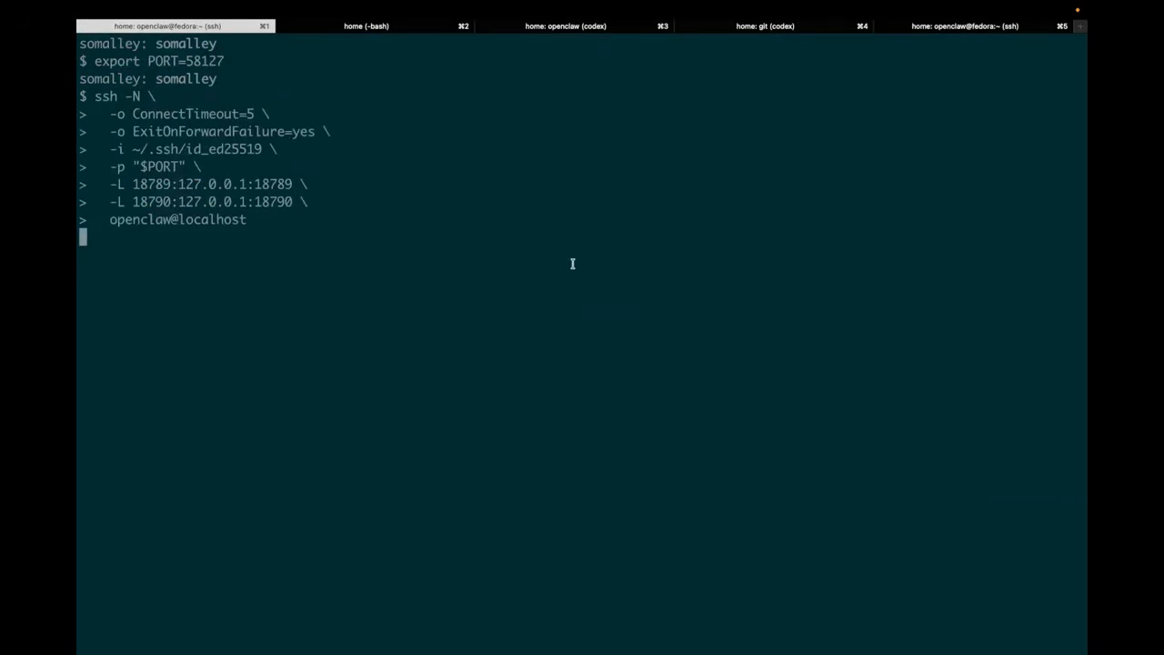
# Switch to the browser and open the OpenClaw dashboard at localhost:18789 in a new tab
pyautogui.hotkey('ctrl', 'Right')
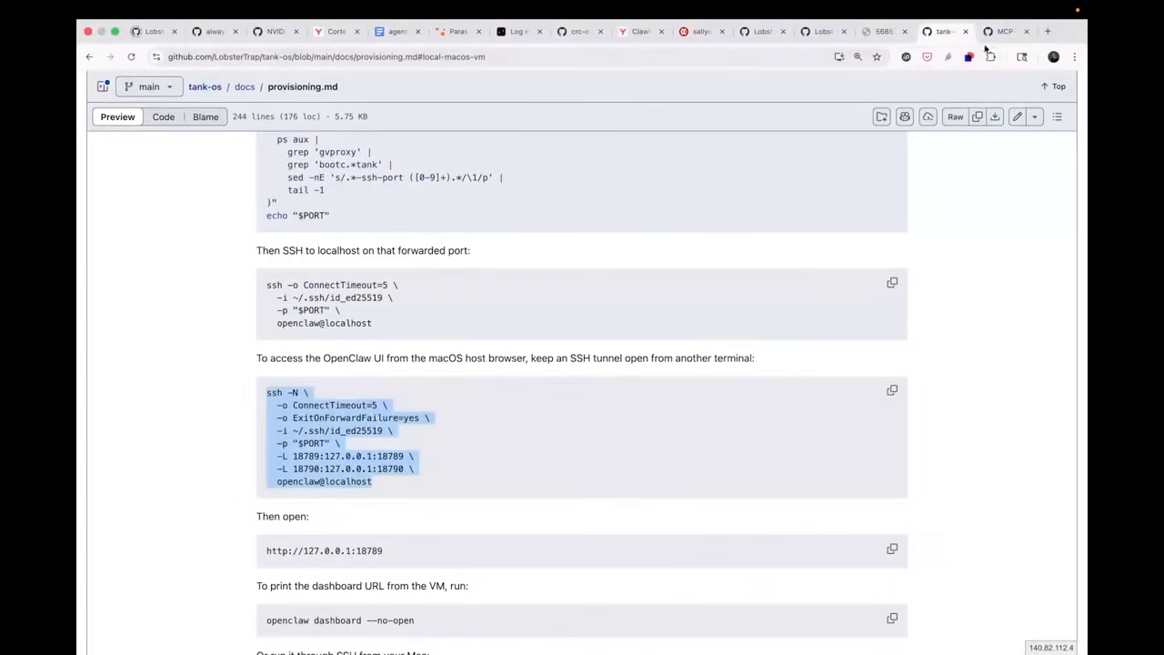
pyautogui.click(1046, 31)
pyautogui.write('local')
pyautogui.press('Return')
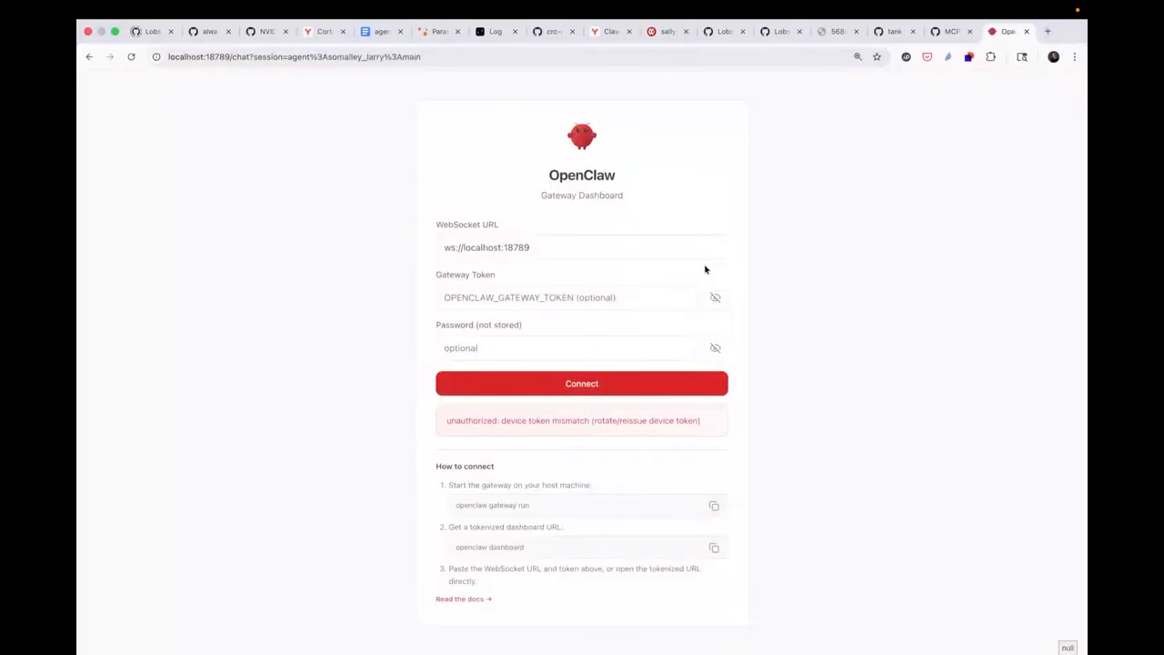
# Copy openclaw dashboard --no-open from provisioning.md, clear the VM terminal session, and run the command there
pyautogui.click(892, 32)
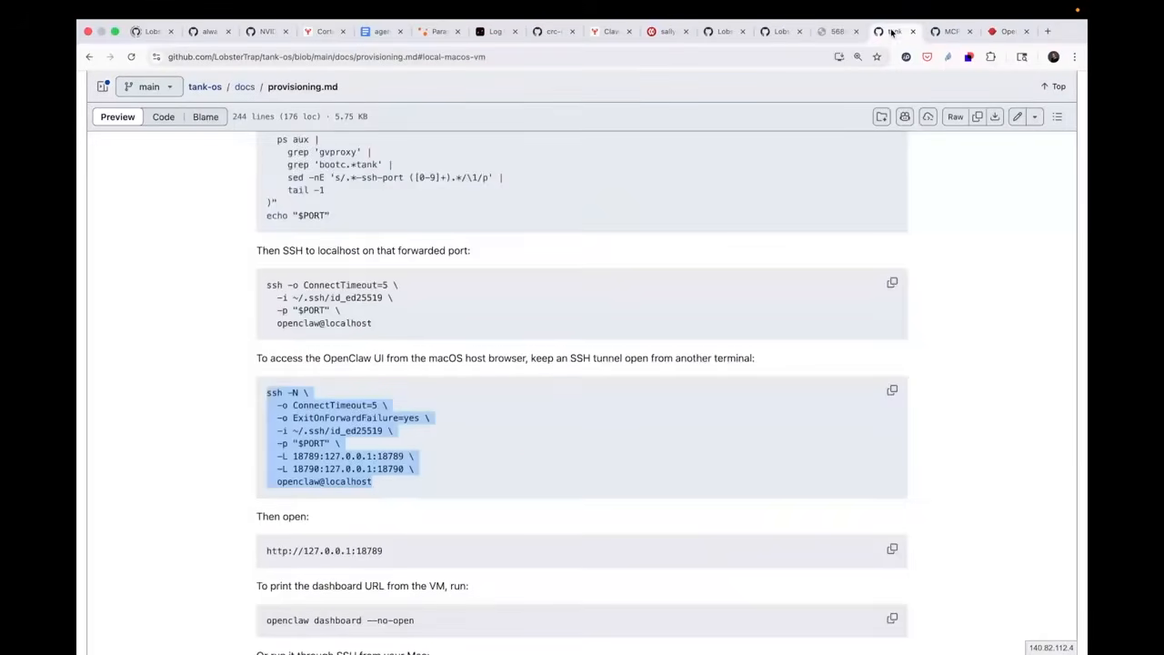
pyautogui.scroll(-5, 537, 338)
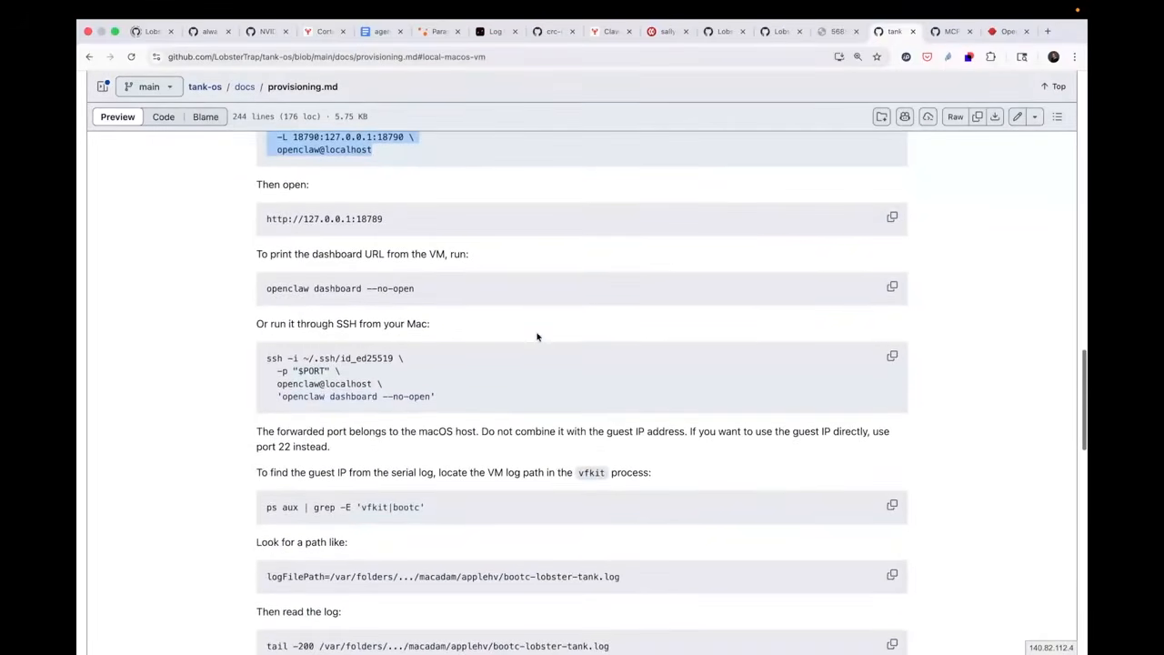
pyautogui.moveTo(426, 289); pyautogui.dragTo(265, 289)
pyautogui.press('super+c')
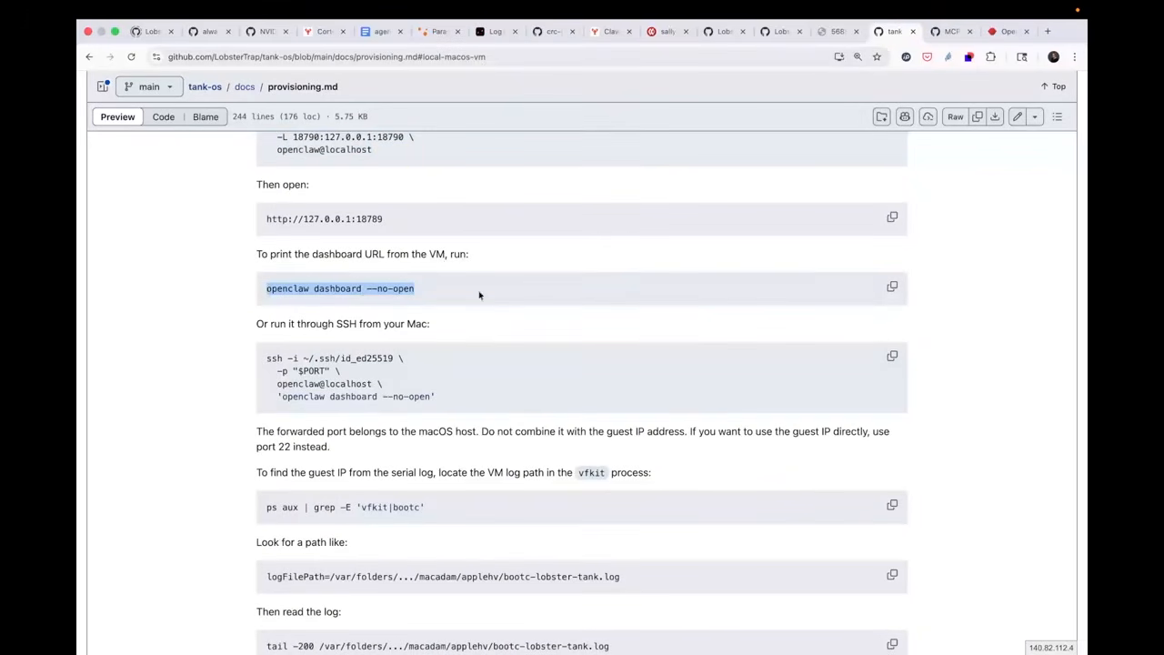
pyautogui.hotkey('ctrl', 'Left')
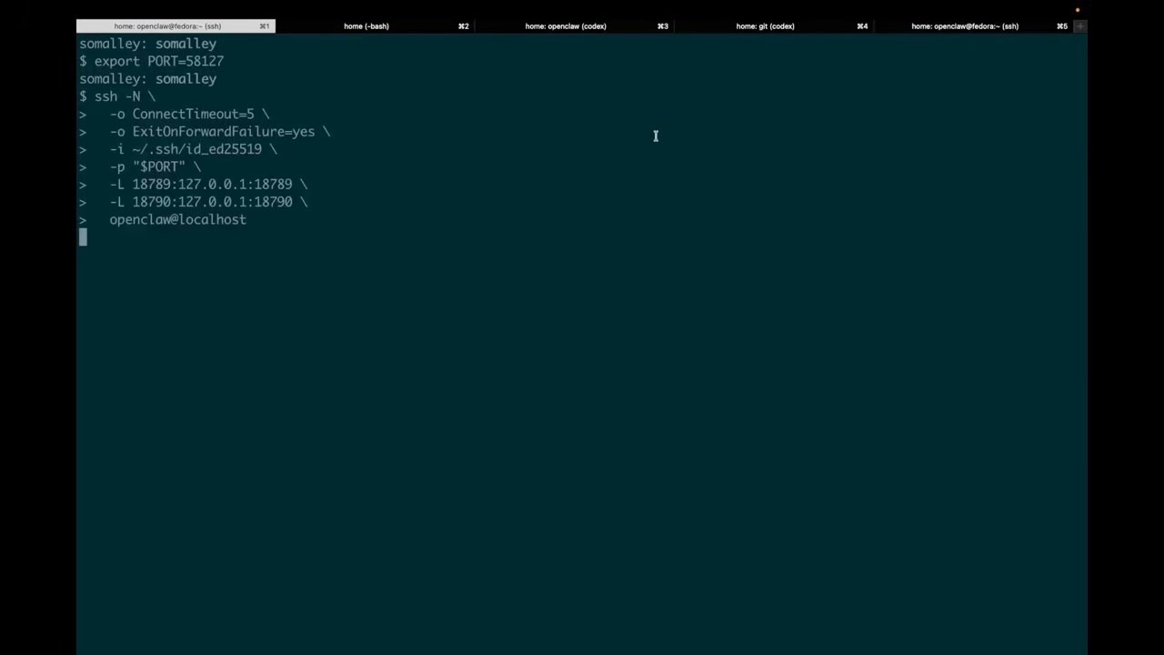
pyautogui.click(917, 30)
pyautogui.write('clear')
pyautogui.press('Return')
pyautogui.press('super+v')
pyautogui.press('Return')
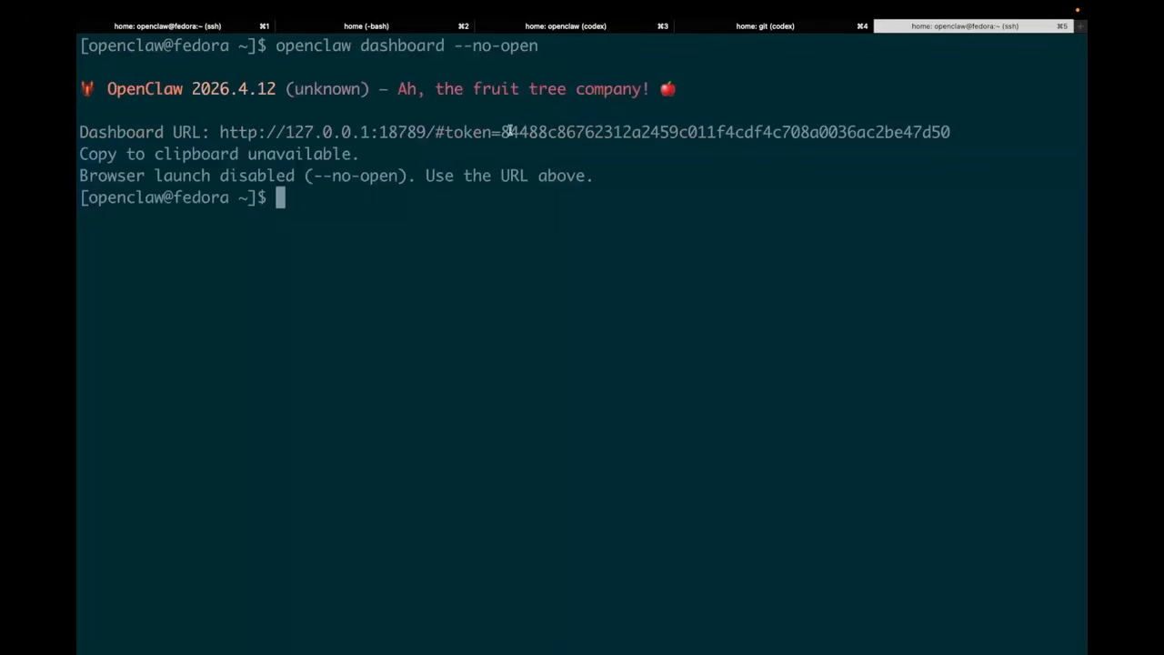
# Copy the token from the printed dashboard URL, paste it into the browser's Gateway Token field, and connect
pyautogui.moveTo(503, 132); pyautogui.dragTo(954, 127)
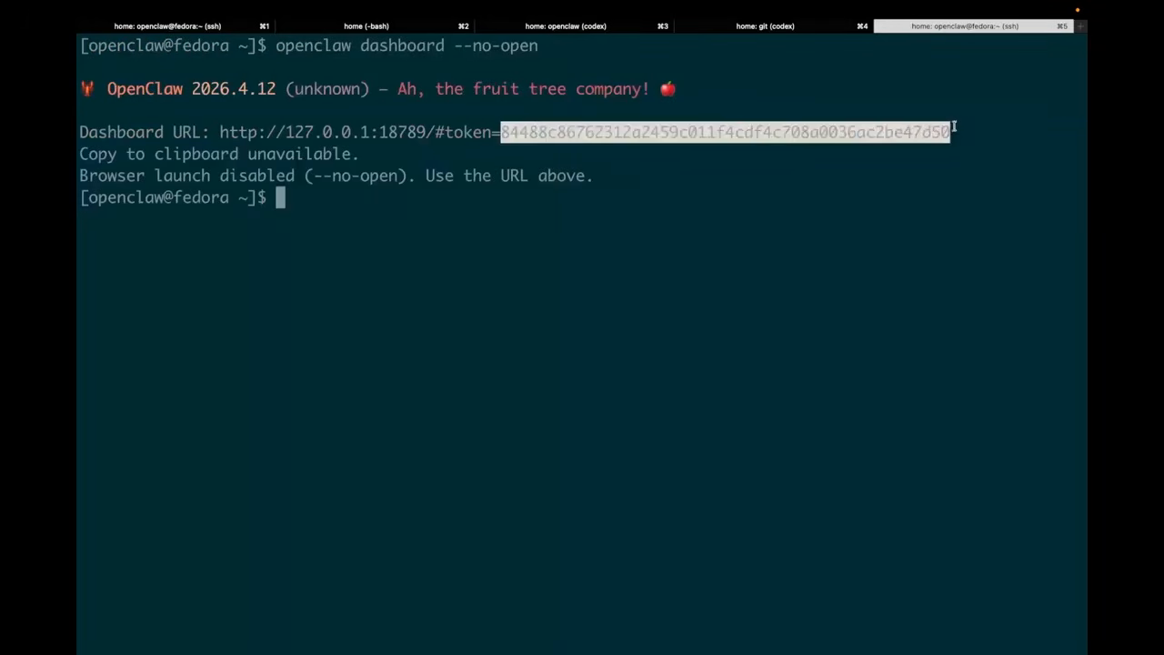
pyautogui.hotkey('ctrl', 'Right')
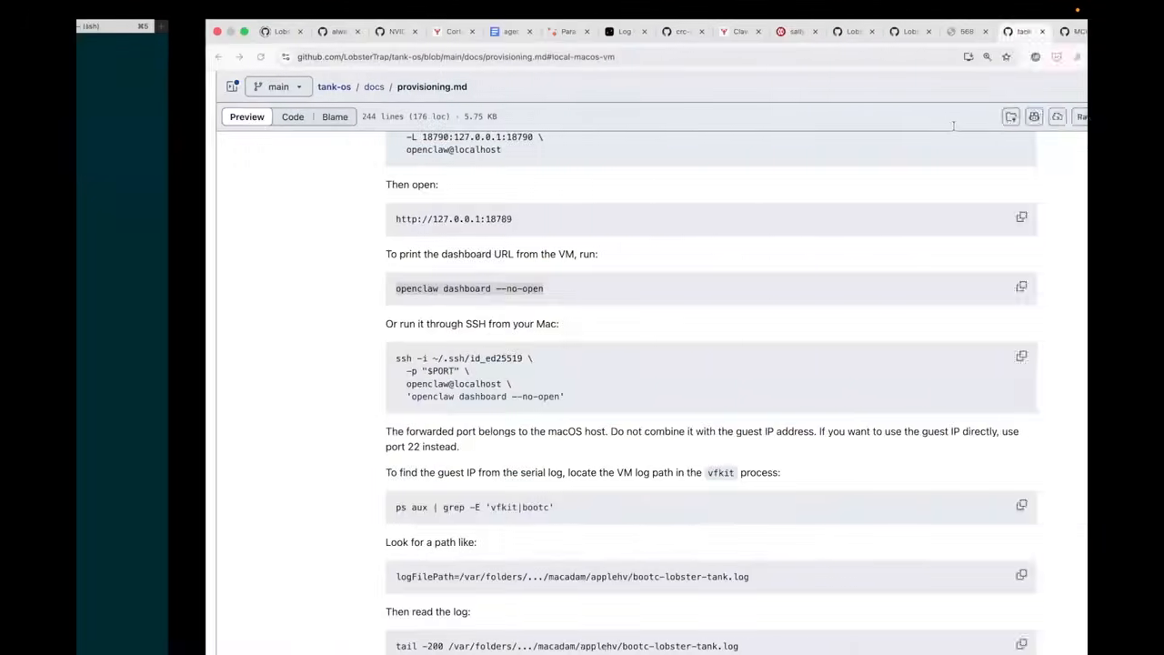
pyautogui.click(1001, 32)
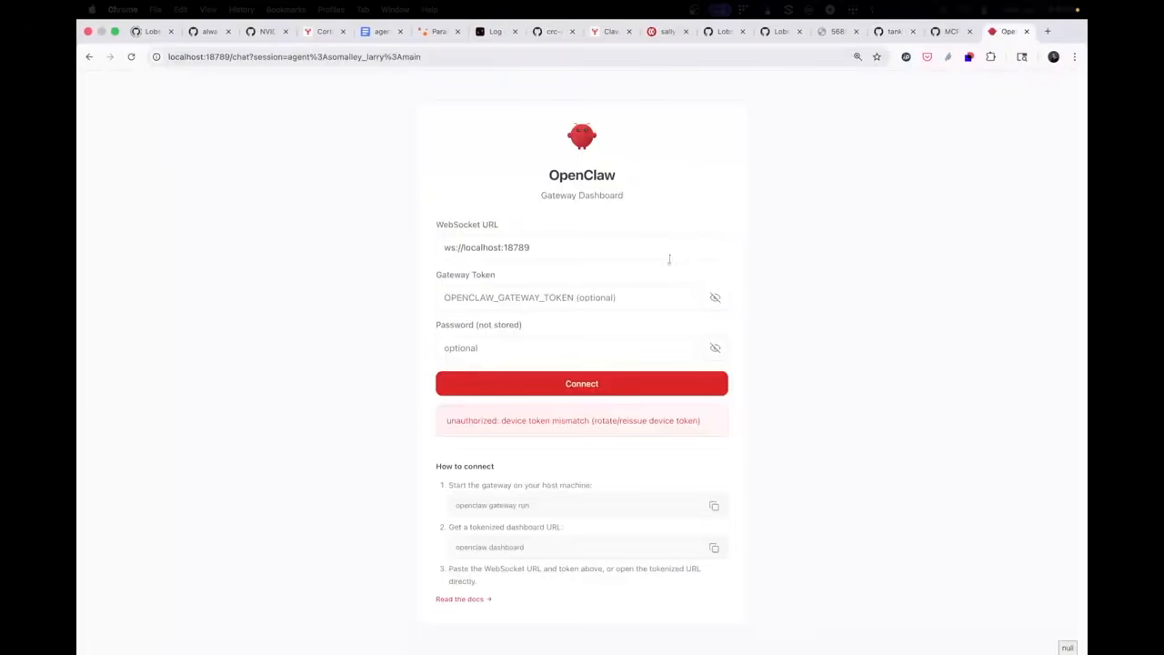
pyautogui.click(563, 298)
pyautogui.press('cmd+v')
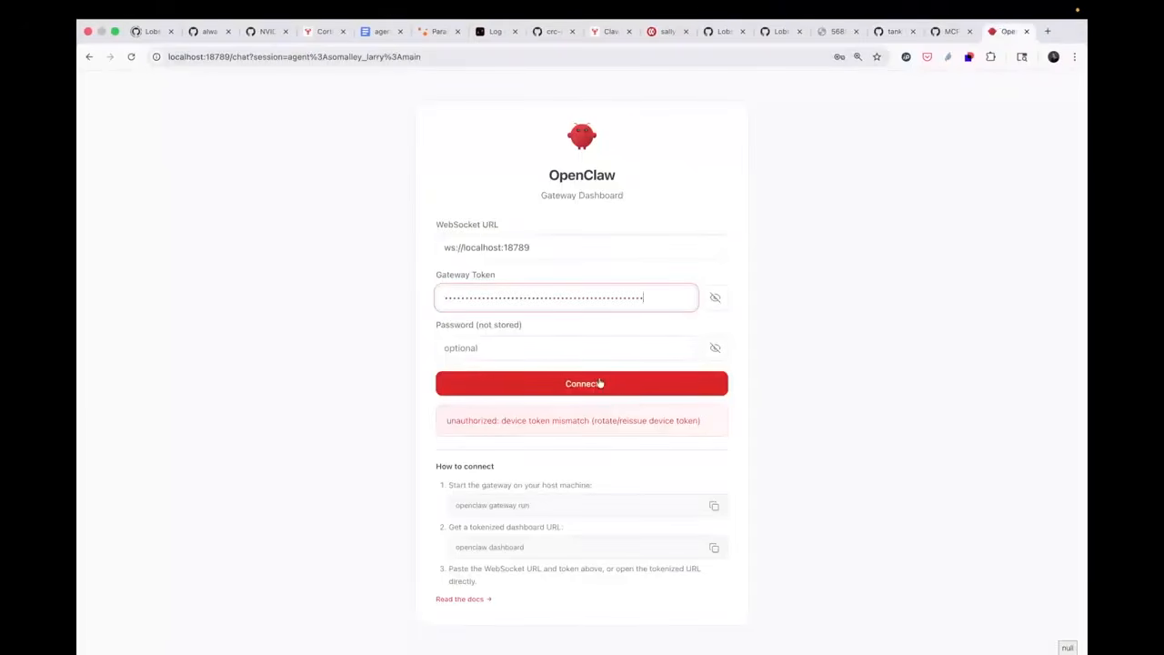
pyautogui.click(597, 382)
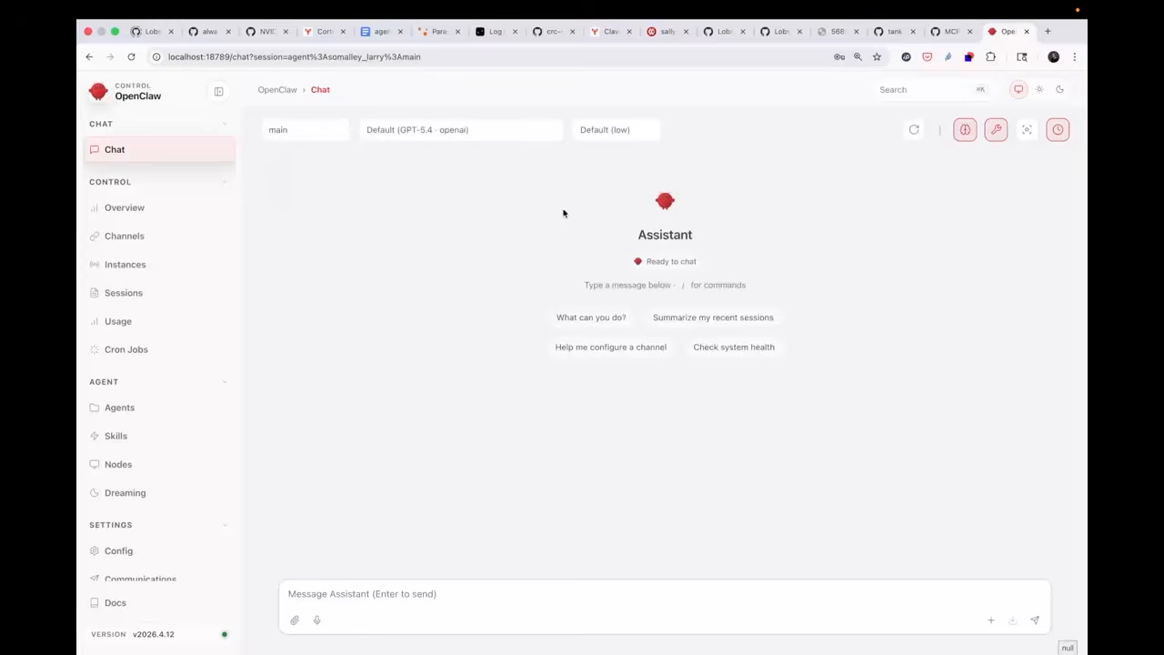
# Examine the models available for the chat and close the list without choosing another one
pyautogui.click(497, 133)
pyautogui.click(496, 133)
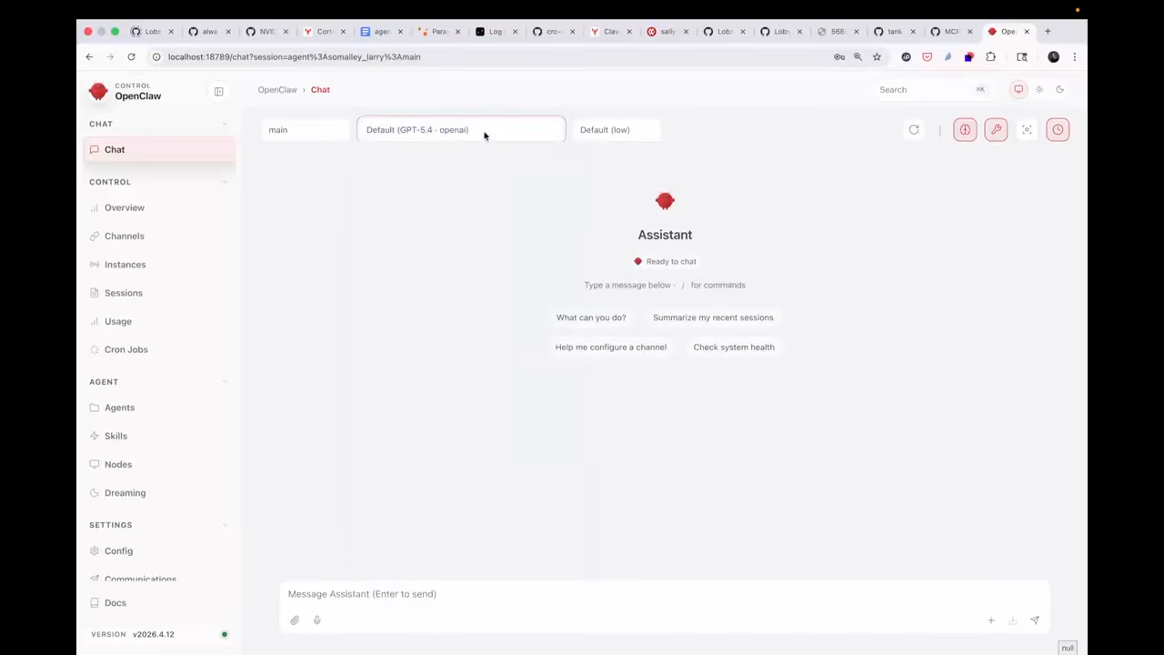
pyautogui.click(483, 133)
pyautogui.scroll(-5, 484, 335)
pyautogui.scroll(5, 485, 335)
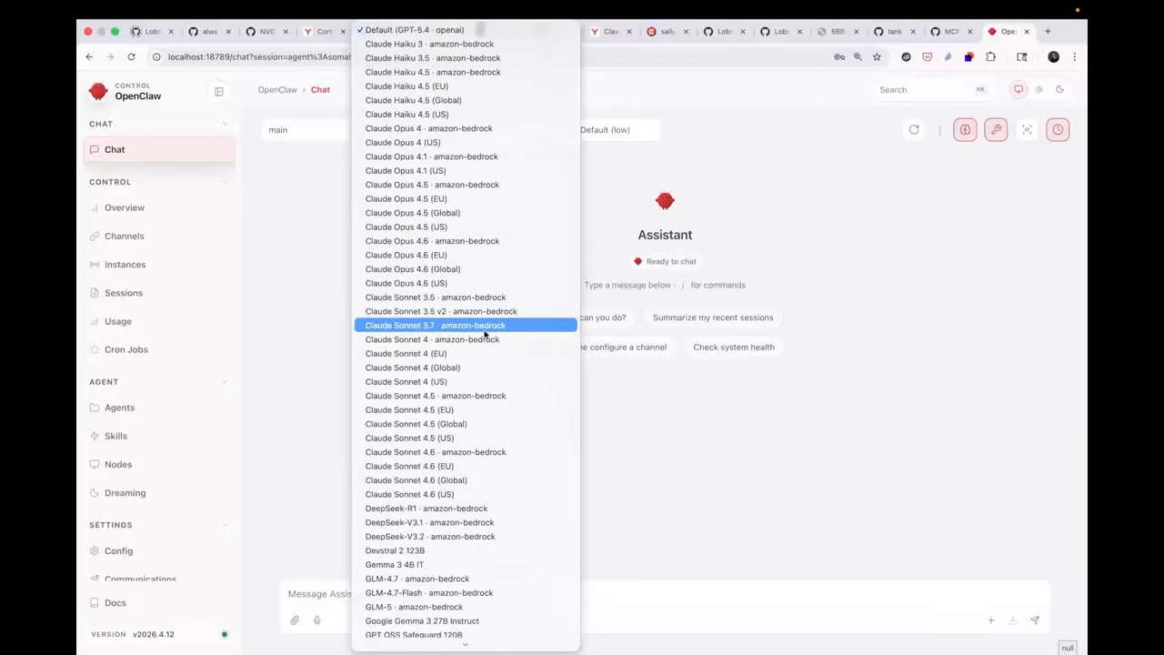
pyautogui.click(719, 599)
# Send the assistant the chat message "hello what model are you running?"
pyautogui.click(521, 596)
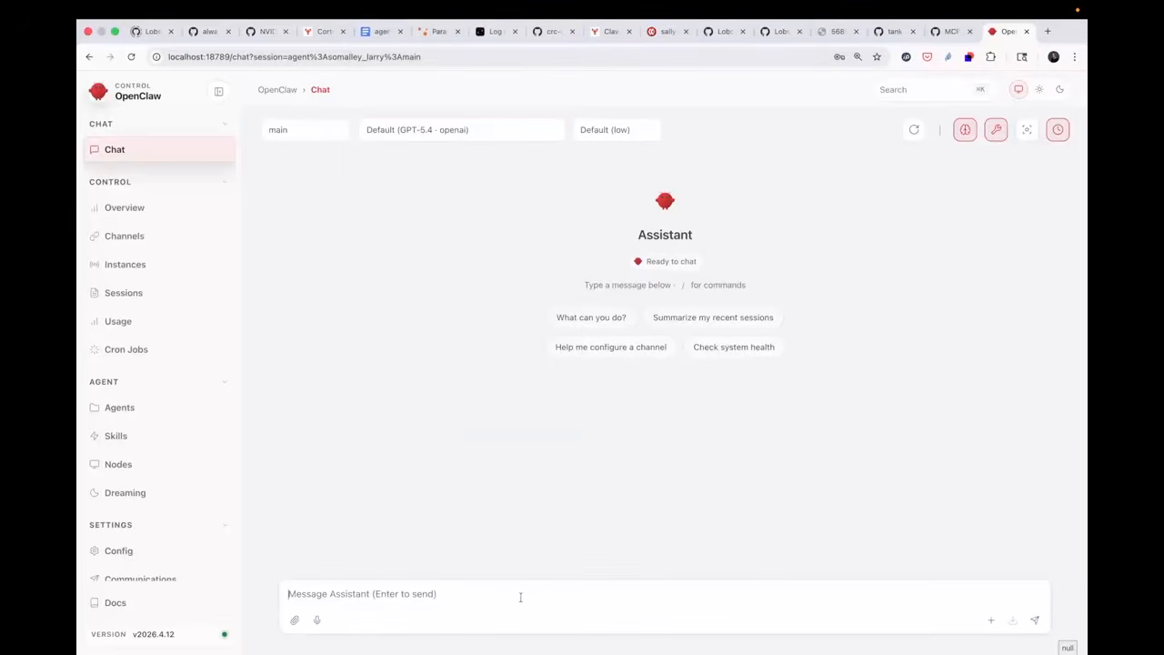
pyautogui.write('hello what model are you runnign')
pyautogui.press('BackSpace')
pyautogui.press('BackSpace')
pyautogui.press('BackSpace')
pyautogui.write('ing?')
pyautogui.press('Return')
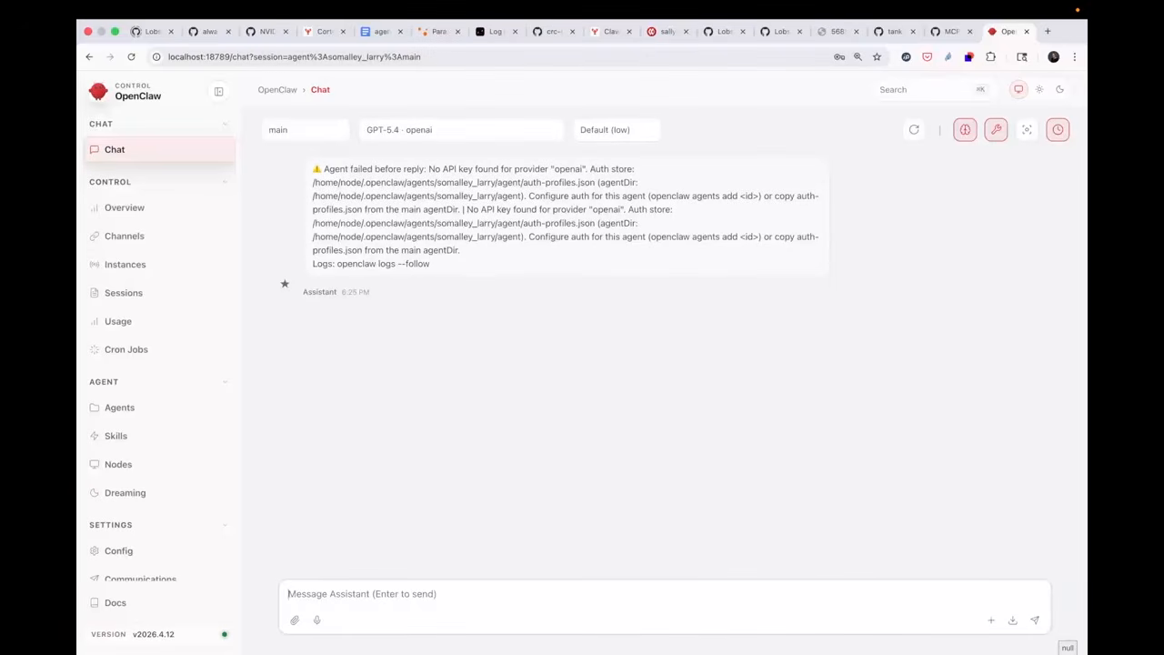
# Open model-providers.md in the tank-os docs folder and copy the printf commands that create the anthropic_api_key and openai_api_key secrets
pyautogui.hotkey('ctrl', 'Left')
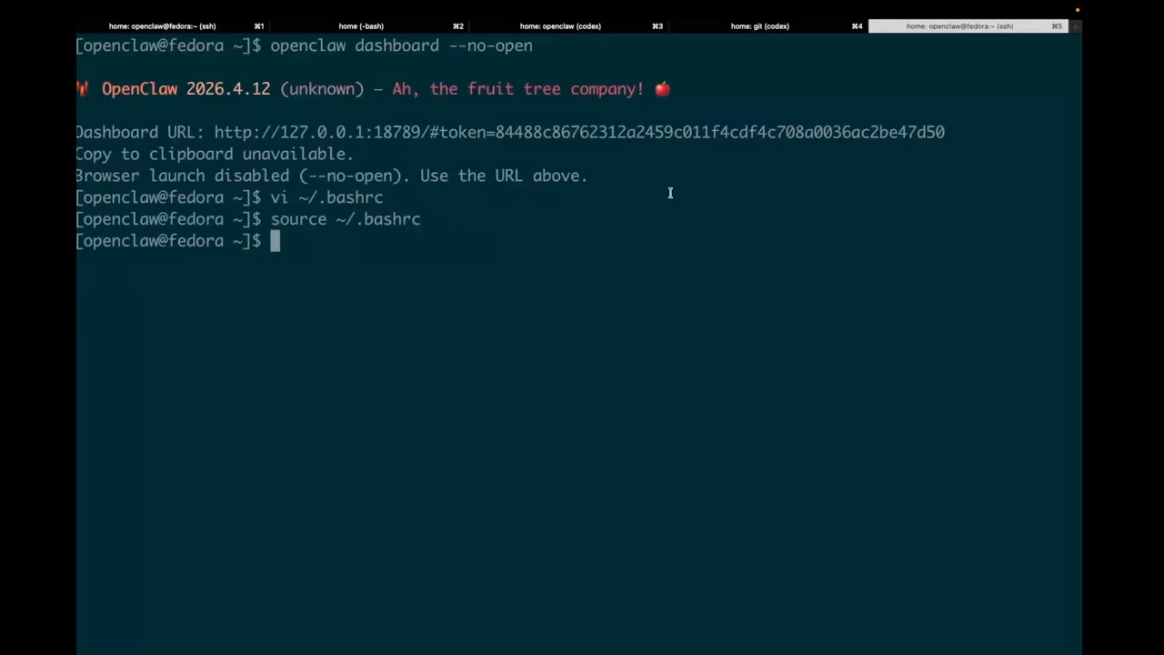
pyautogui.hotkey('ctrl', 'Right')
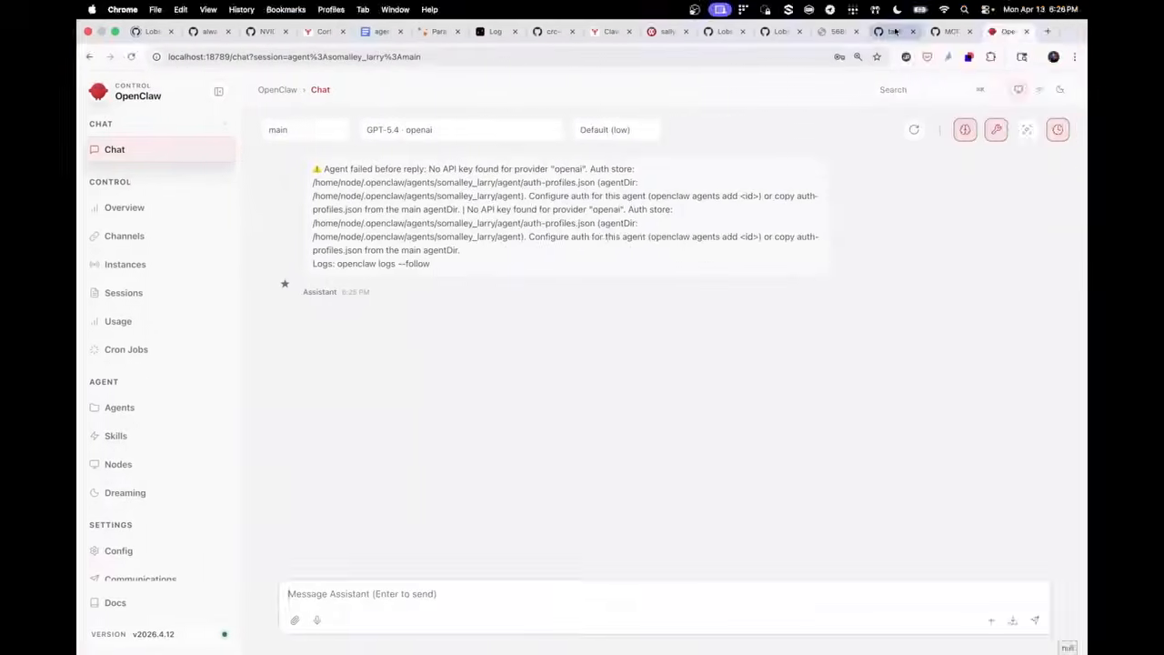
pyautogui.click(895, 31)
pyautogui.scroll(-2, 723, 273)
pyautogui.scroll(6, 723, 188)
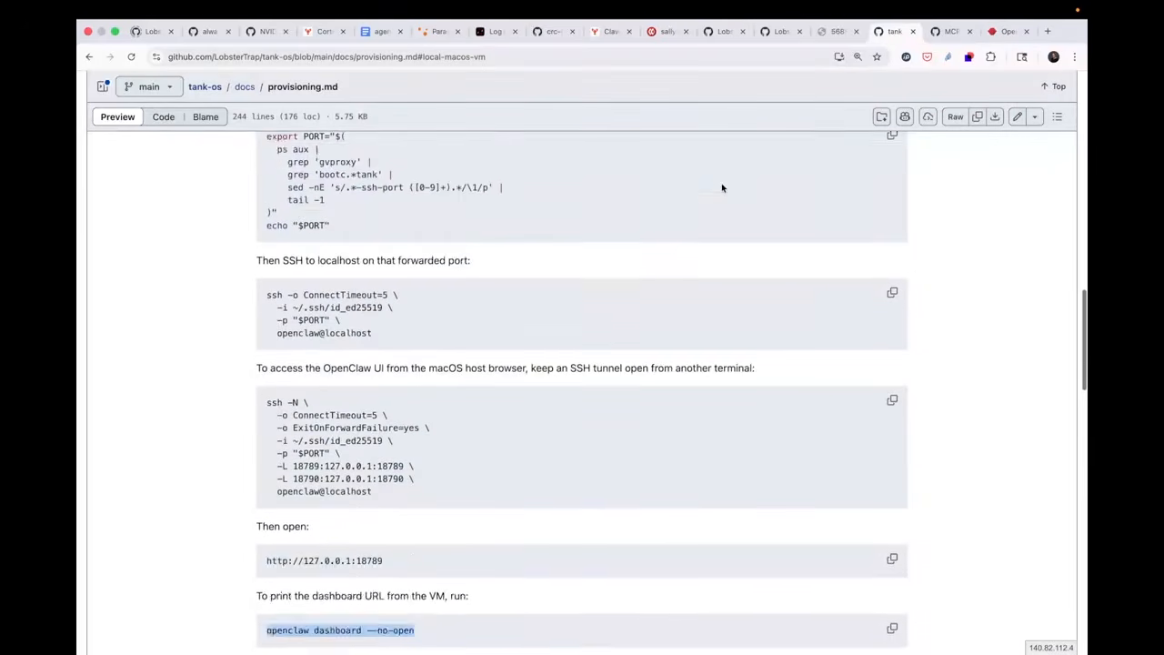
pyautogui.click(243, 88)
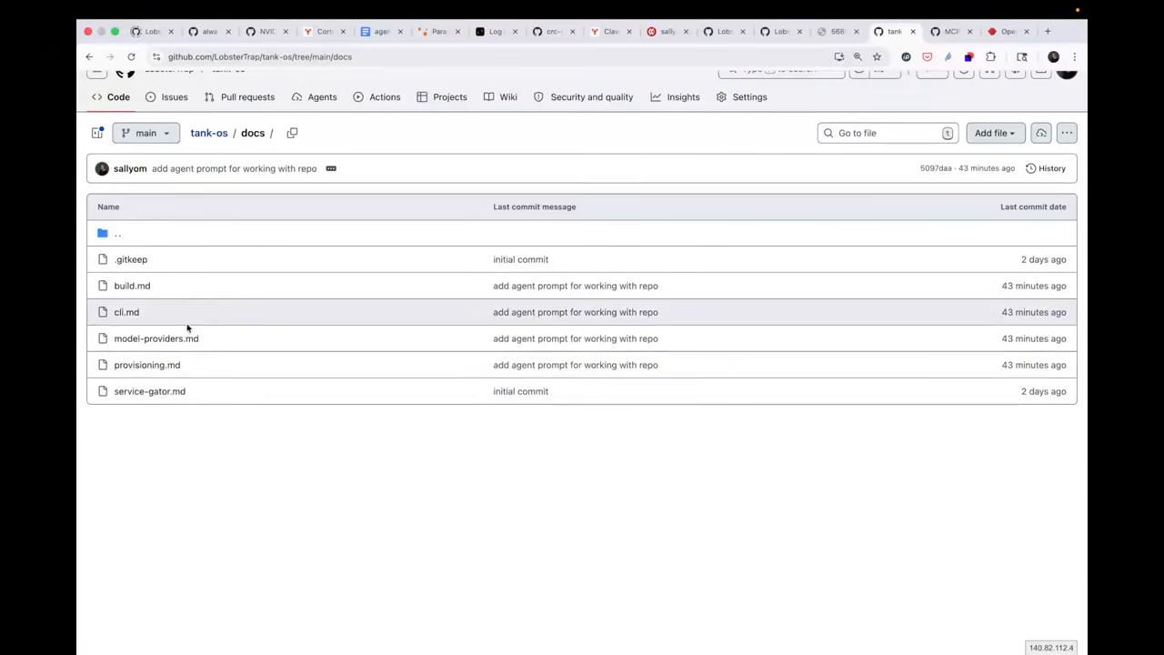
pyautogui.click(157, 338)
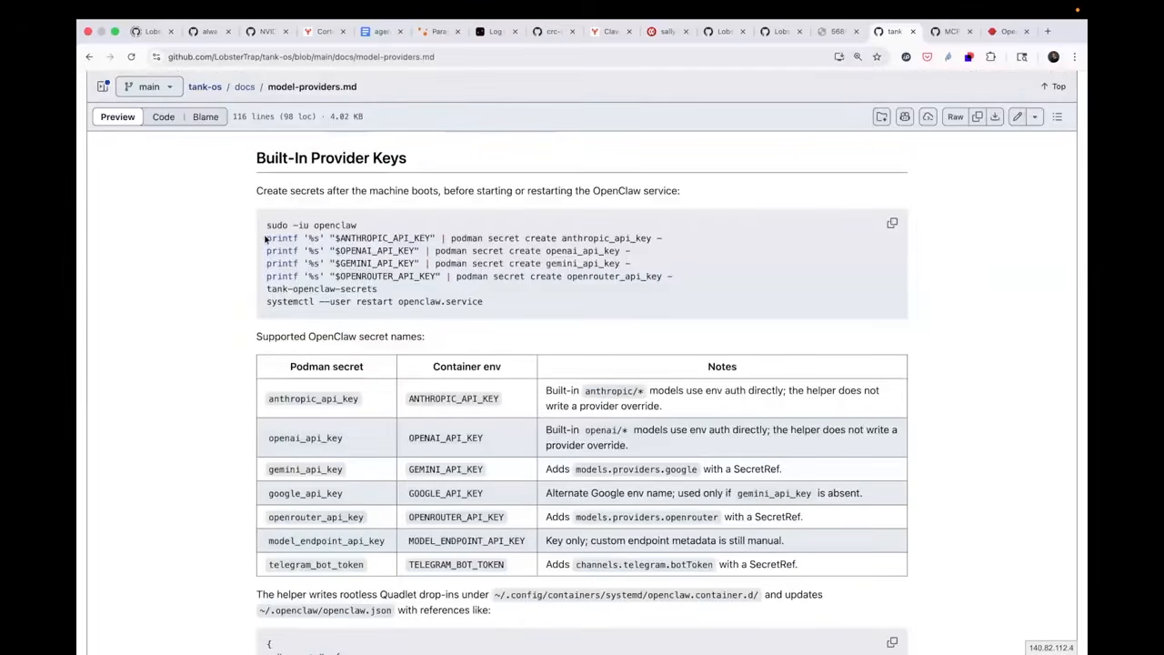
pyautogui.moveTo(267, 241); pyautogui.dragTo(637, 252)
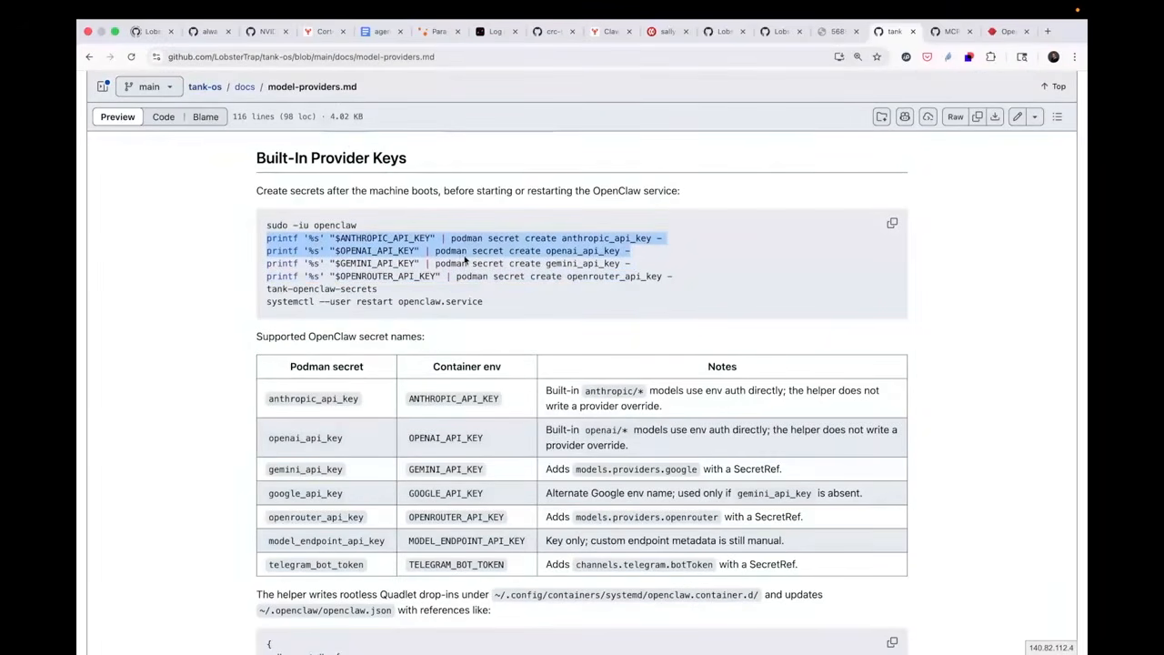
# Switch to the VM terminal and run the copied commands to create the Anthropic and OpenAI Podman secrets
pyautogui.hotkey('ctrl', 'Left')
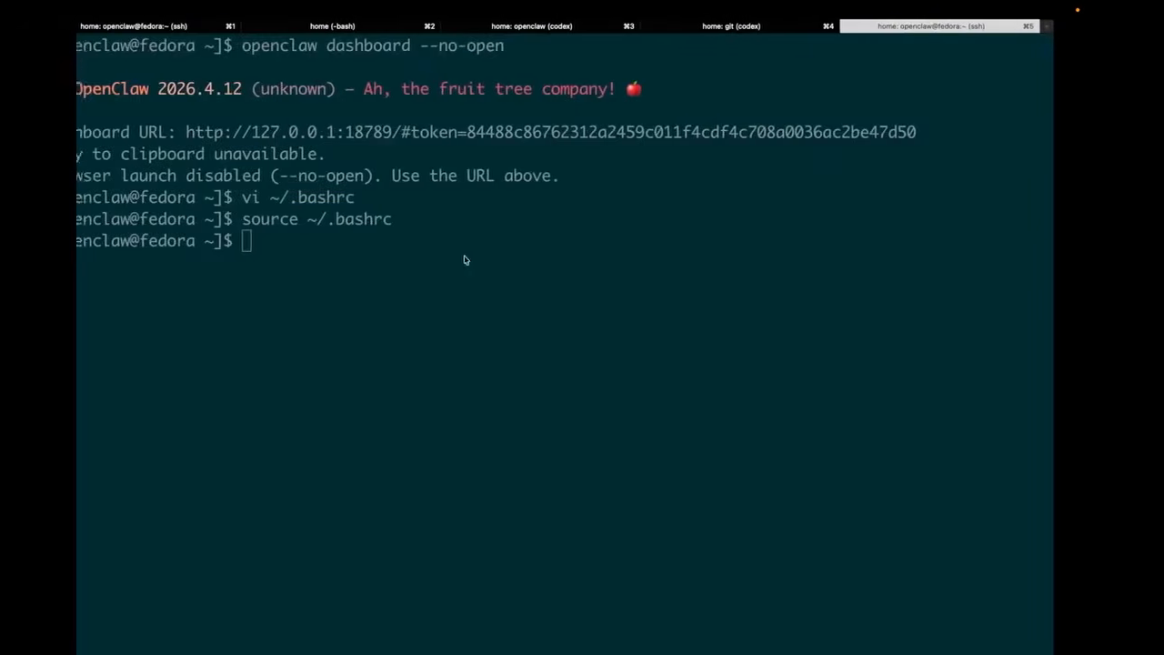
pyautogui.press('super+v')
pyautogui.press('Return')
# Adapt the previous OpenAI secret command to OPENROUTER_API_KEY and openrouter_api_key, and run it to create the OpenRouter Podman secret
pyautogui.press('Up')
pyautogui.press('Left')
pyautogui.press('Left')
pyautogui.press('Left')
pyautogui.press('Left')
pyautogui.press('Left')
pyautogui.press('Left')
pyautogui.press('Left')
pyautogui.press('Left')
pyautogui.press('Left')
pyautogui.press('Left')
pyautogui.press('BackSpace')
pyautogui.press('BackSpace')
pyautogui.press('BackSpace')
pyautogui.write('nrouter')
pyautogui.press('Left')
pyautogui.press('Left')
pyautogui.press('Left')
pyautogui.press('Left')
pyautogui.press('Left')
pyautogui.press('Left')
pyautogui.press('Left')
pyautogui.press('Left')
pyautogui.press('Left')
pyautogui.press('Left')
pyautogui.press('Left')
pyautogui.press('Left')
pyautogui.press('Left')
pyautogui.press('Left')
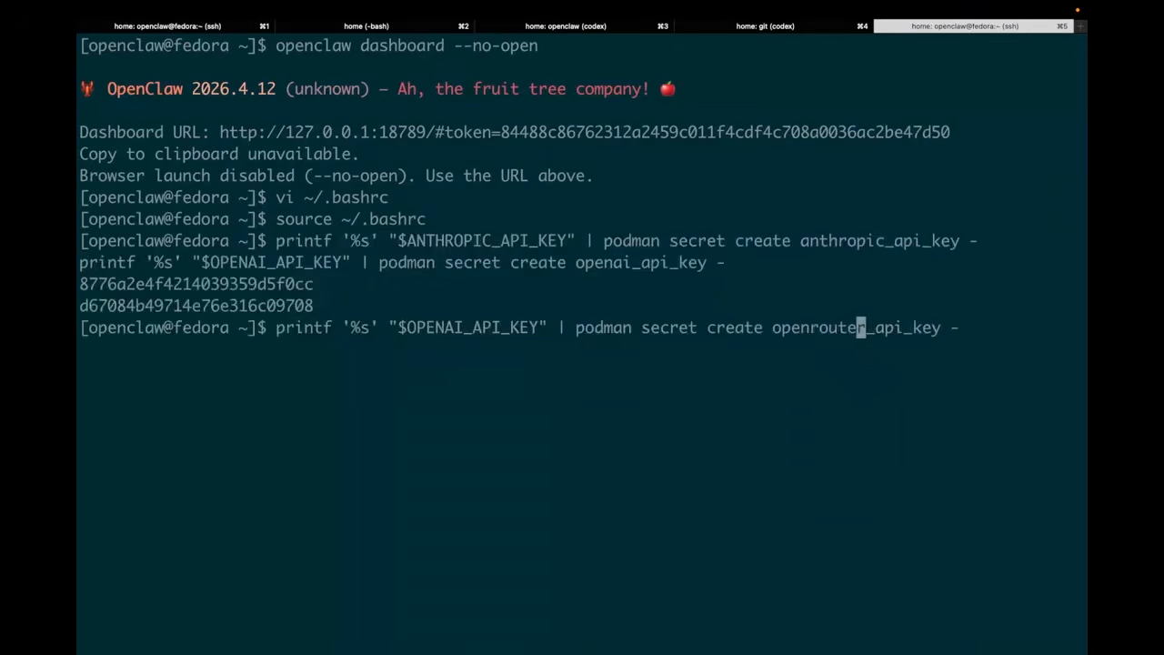
pyautogui.press('Left')
pyautogui.press('Left')
pyautogui.press('Left')
pyautogui.press('Left')
pyautogui.press('Left')
pyautogui.press('Left')
pyautogui.press('Left')
pyautogui.press('Left')
pyautogui.press('Left')
pyautogui.press('Left')
pyautogui.press('Left')
pyautogui.press('Left')
pyautogui.press('Left')
pyautogui.press('Left')
pyautogui.press('Left')
pyautogui.press('Left')
pyautogui.press('Left')
pyautogui.press('Left')
pyautogui.press('Left')
pyautogui.press('Left')
pyautogui.press('BackSpace')
pyautogui.press('BackSpace')
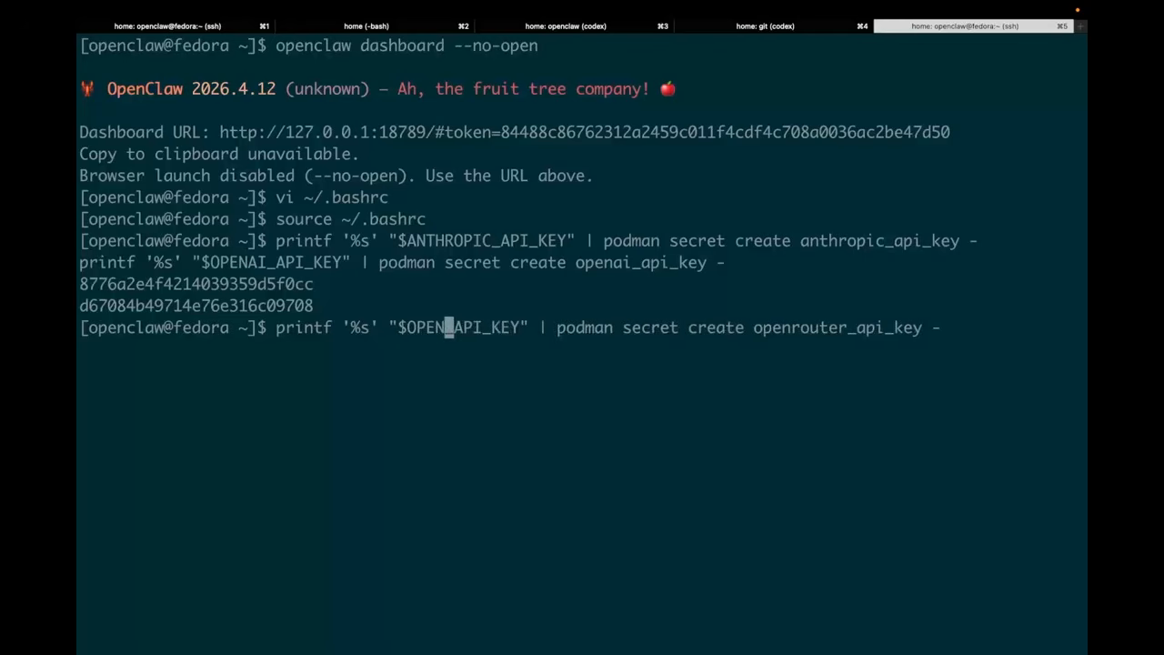
pyautogui.write('ROUTER')
pyautogui.press('Return')
# List the Podman secrets stored in the VM
pyautogui.write('podman secret list')
pyautogui.press('Return')
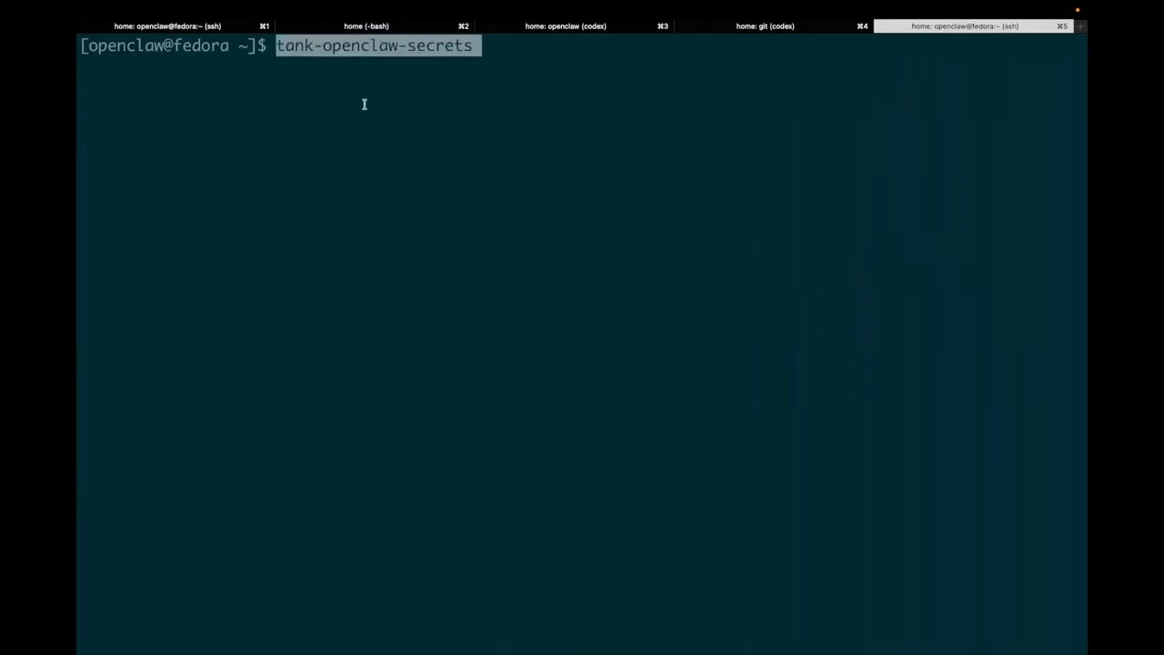
# Run tank-openclaw-secrets and highlight the detected secret counts and the openclaw.service restart command in its output
pyautogui.press('Return')
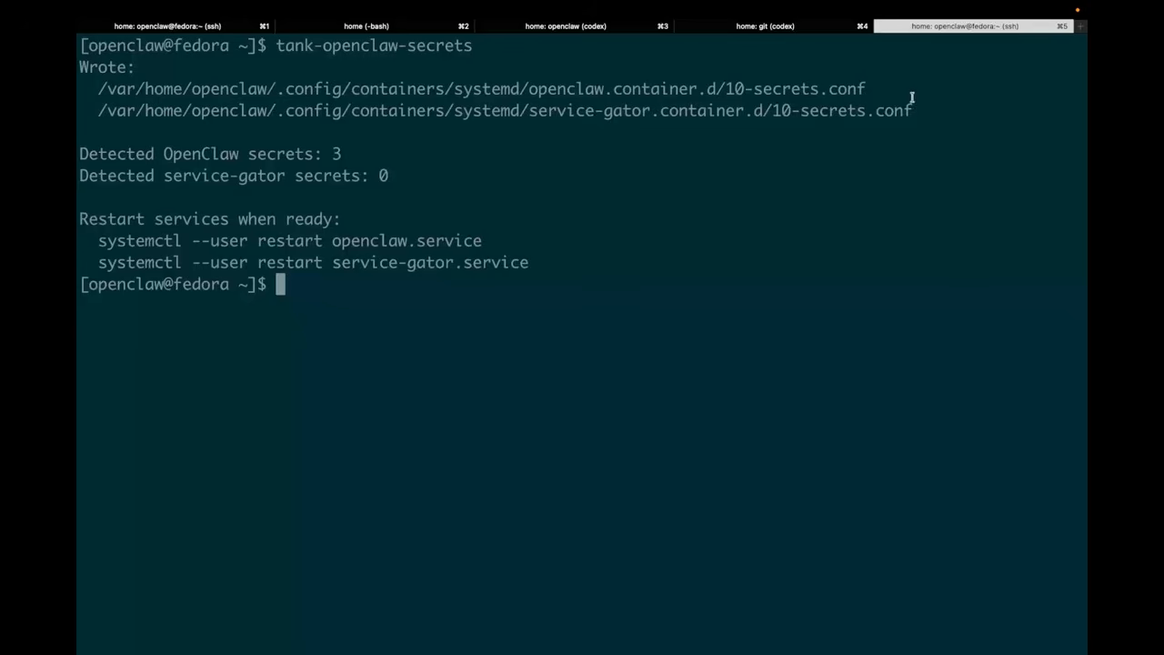
pyautogui.moveTo(353, 154); pyautogui.dragTo(79, 155)
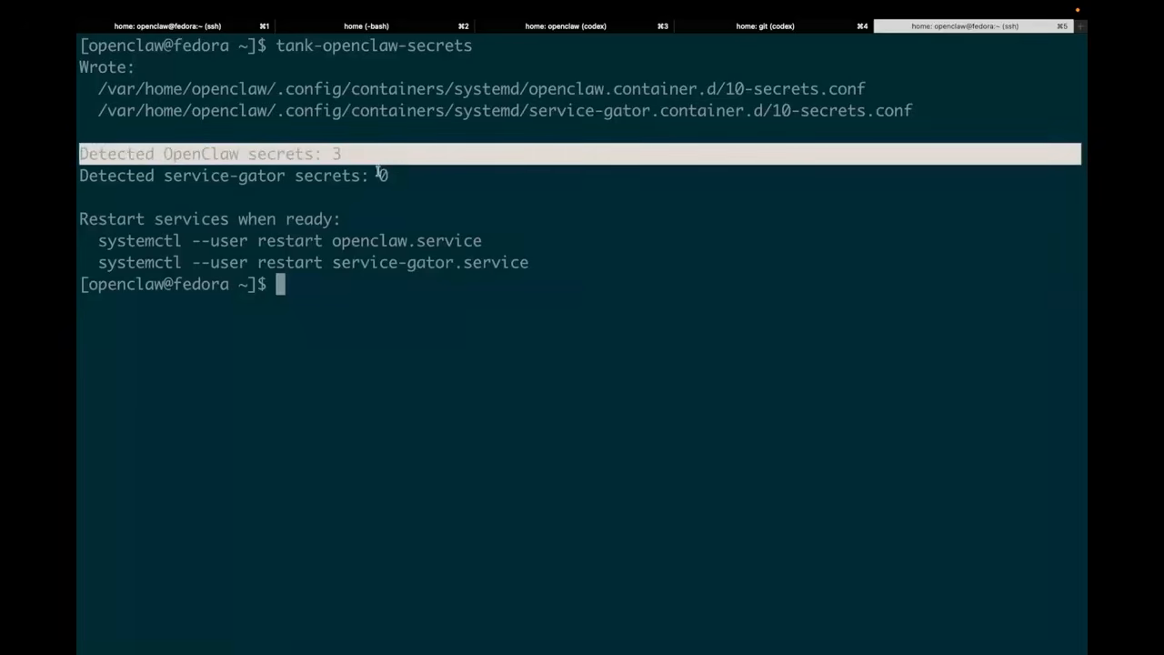
pyautogui.moveTo(407, 176); pyautogui.dragTo(79, 175)
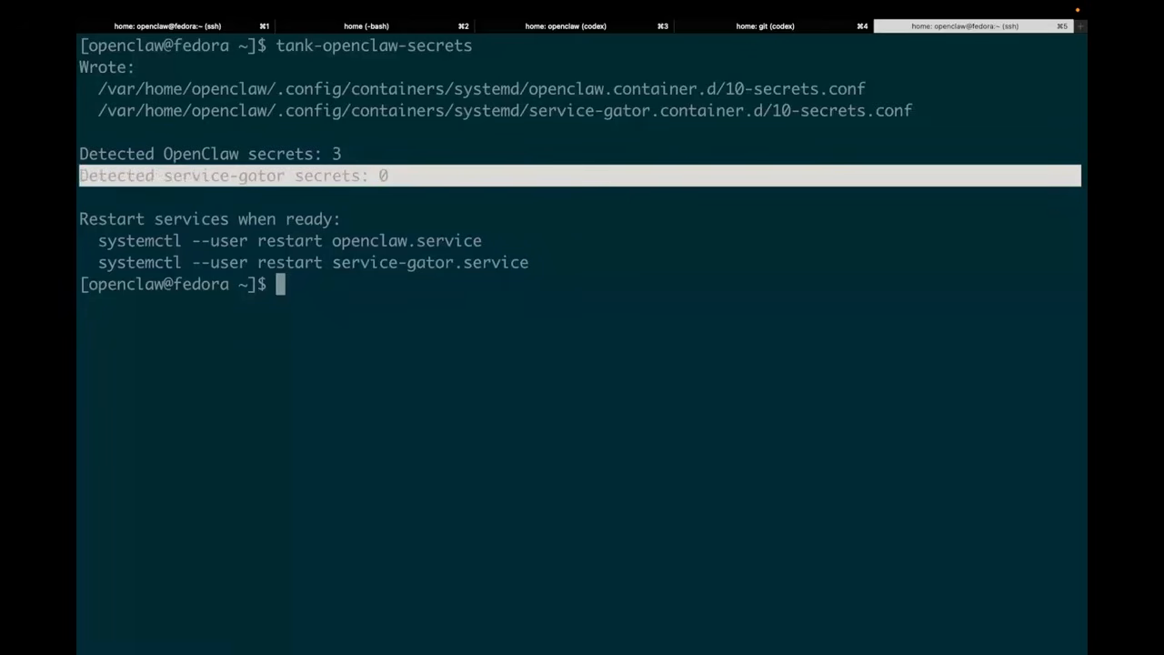
pyautogui.moveTo(482, 241); pyautogui.dragTo(97, 240)
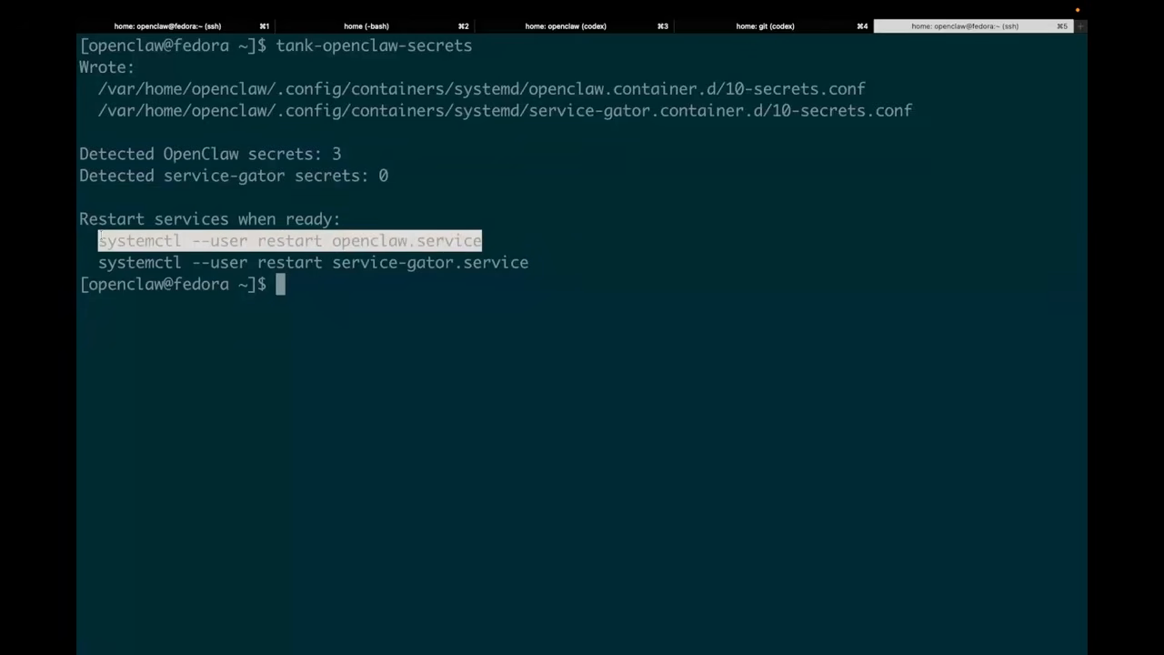
# Check the status of the openclaw user service with systemctl on a cleared screen
pyautogui.write('systemctl --user status openclaw')
pyautogui.hotkey('ctrl', 'l')
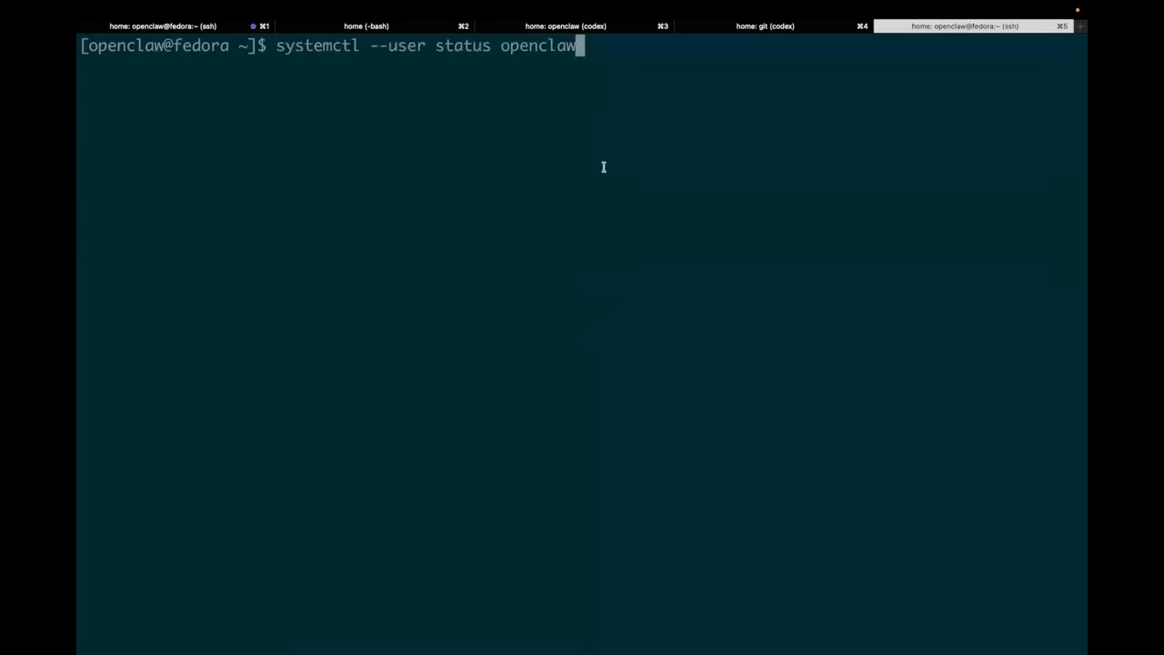
pyautogui.press('Return')
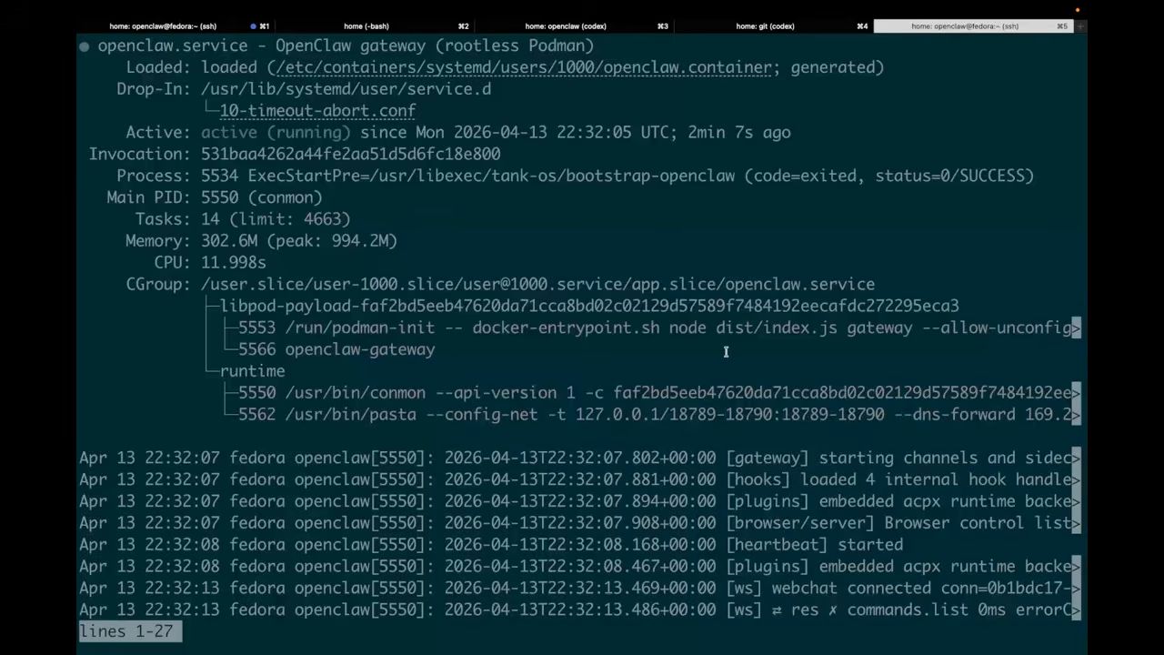
# Switch to the OpenClaw chat in the browser, try the sonnet model, and set the chat's model to gpt
pyautogui.hotkey('ctrl', 'Right')
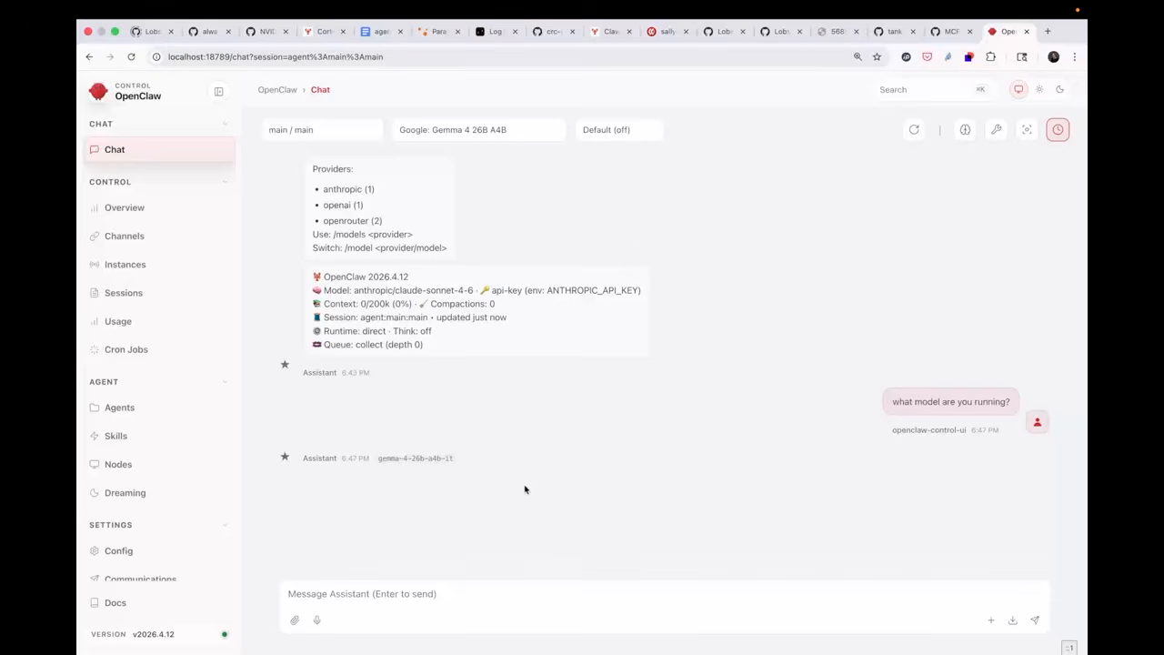
pyautogui.moveTo(494, 464)
pyautogui.click(378, 592)
pyautogui.click(554, 136)
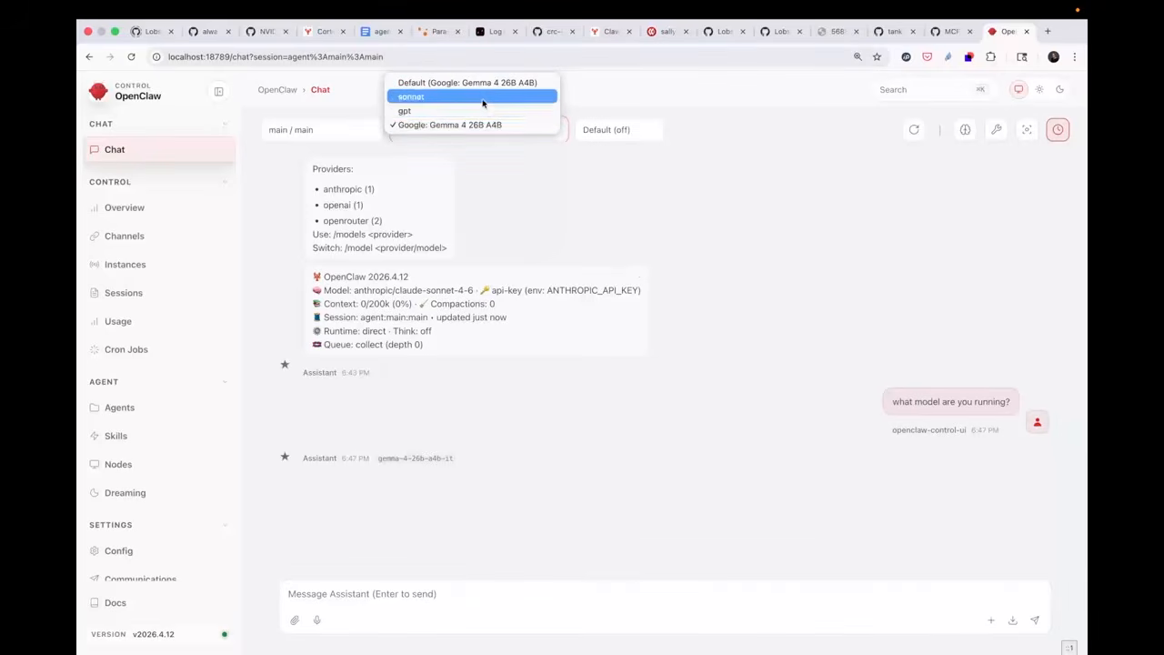
pyautogui.click(483, 98)
pyautogui.click(539, 131)
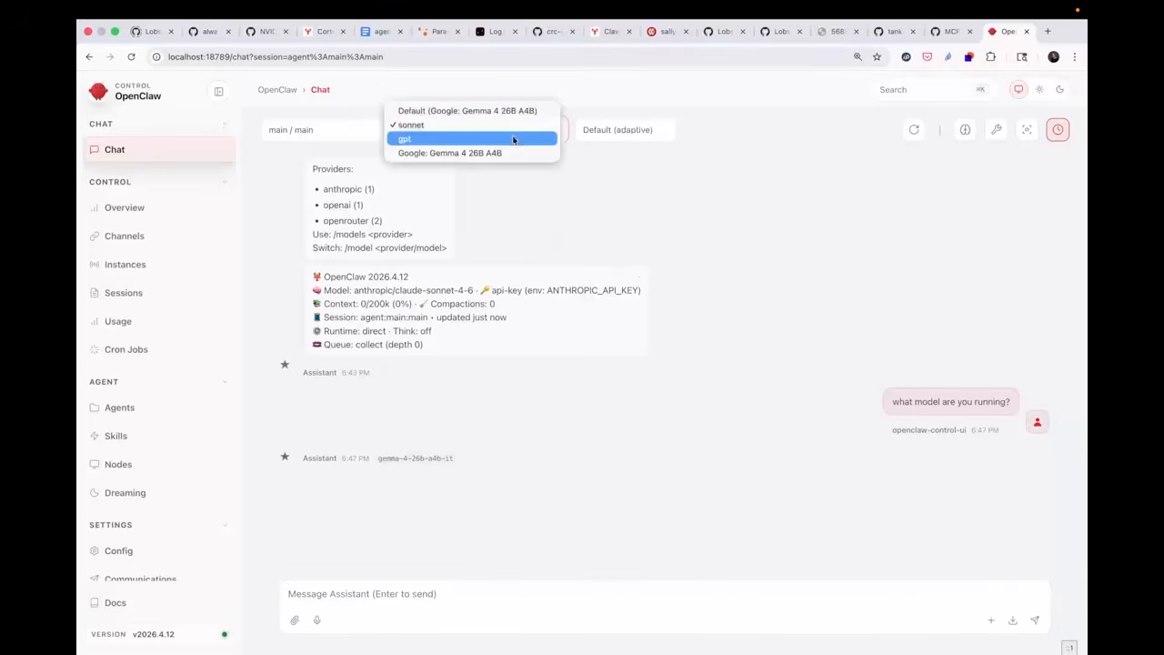
pyautogui.click(511, 141)
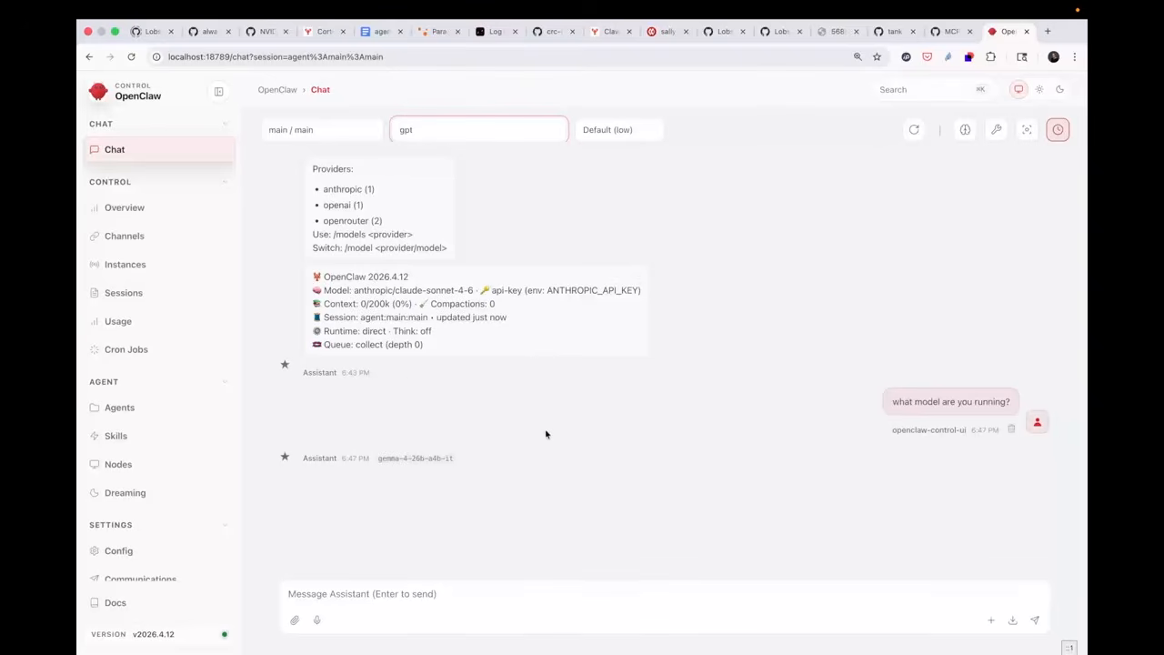
pyautogui.moveTo(487, 461)
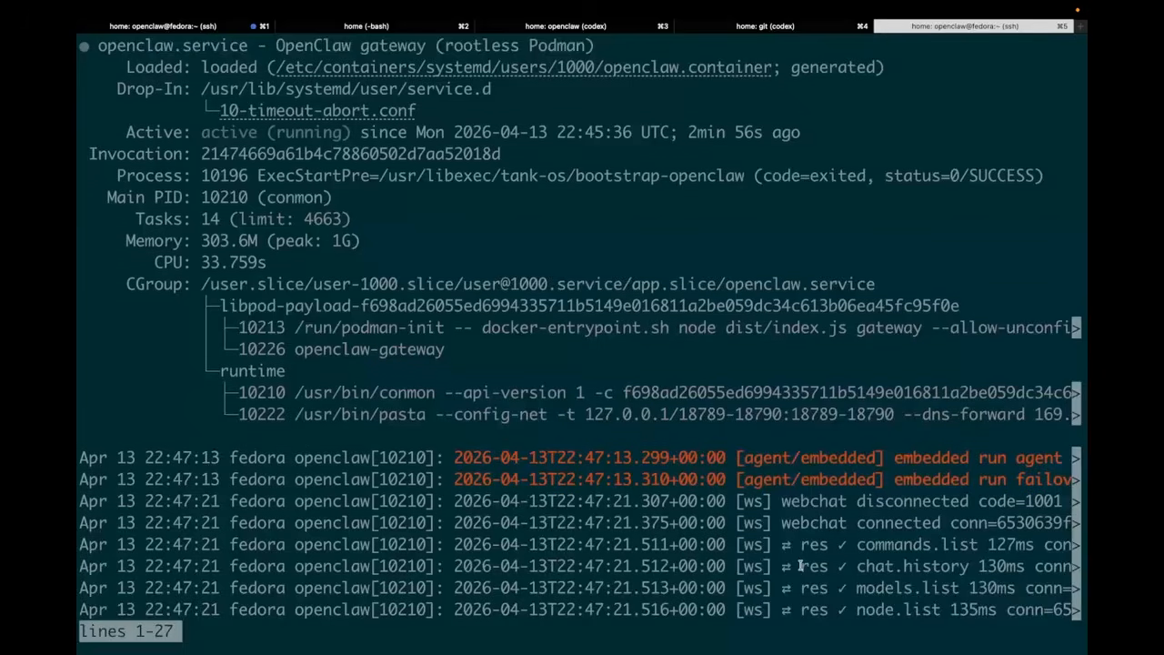
# Return to the VM terminal, look over the openclaw service status output, and close it to an empty prompt
pyautogui.scroll(1, 800, 566)
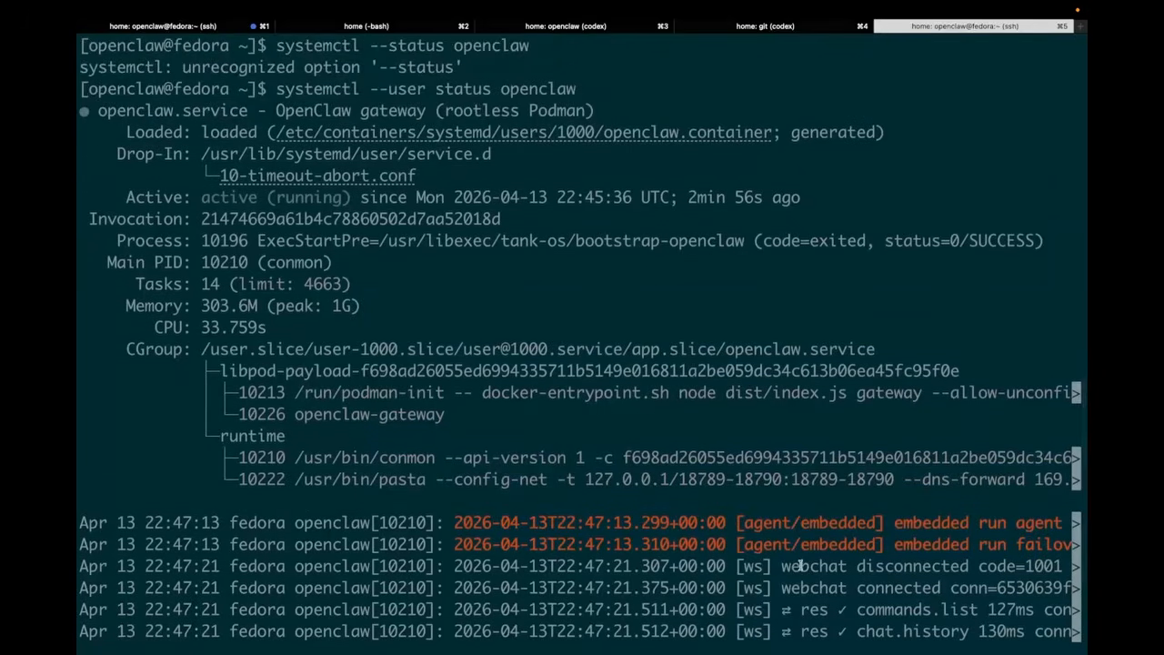
pyautogui.scroll(-1, 800, 566)
pyautogui.press('q')
pyautogui.hotkey('ctrl', 'l')
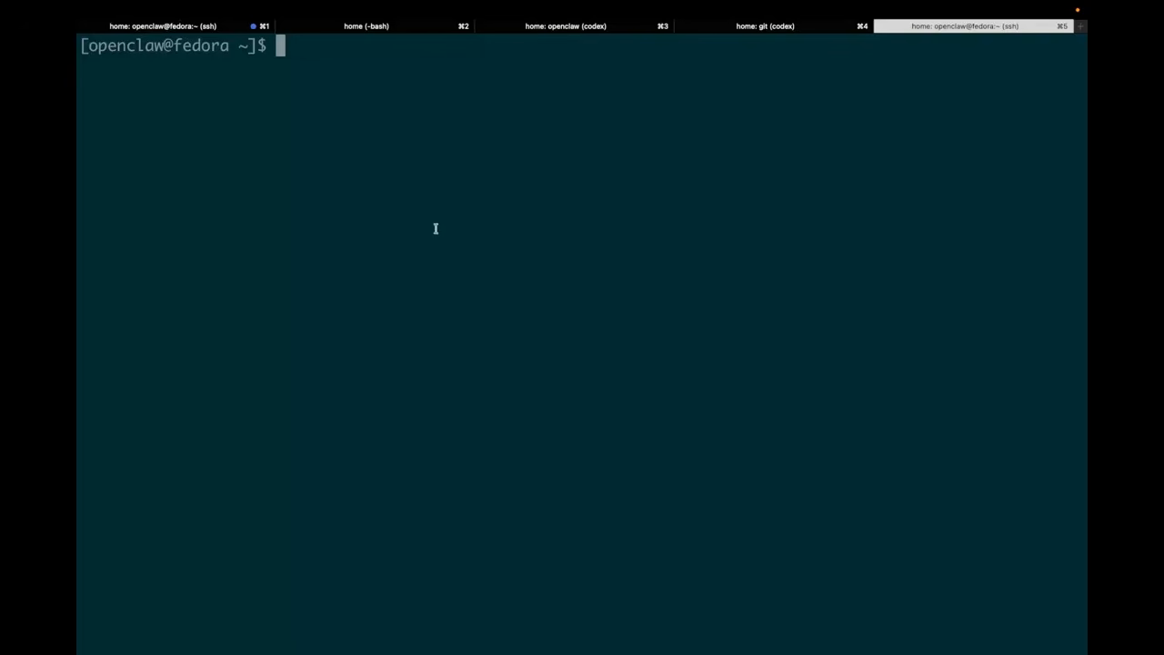
# Display the help for the openclaw plugins command and clear the terminal
pyautogui.write('openclaw plugins -h')
pyautogui.press('Return')
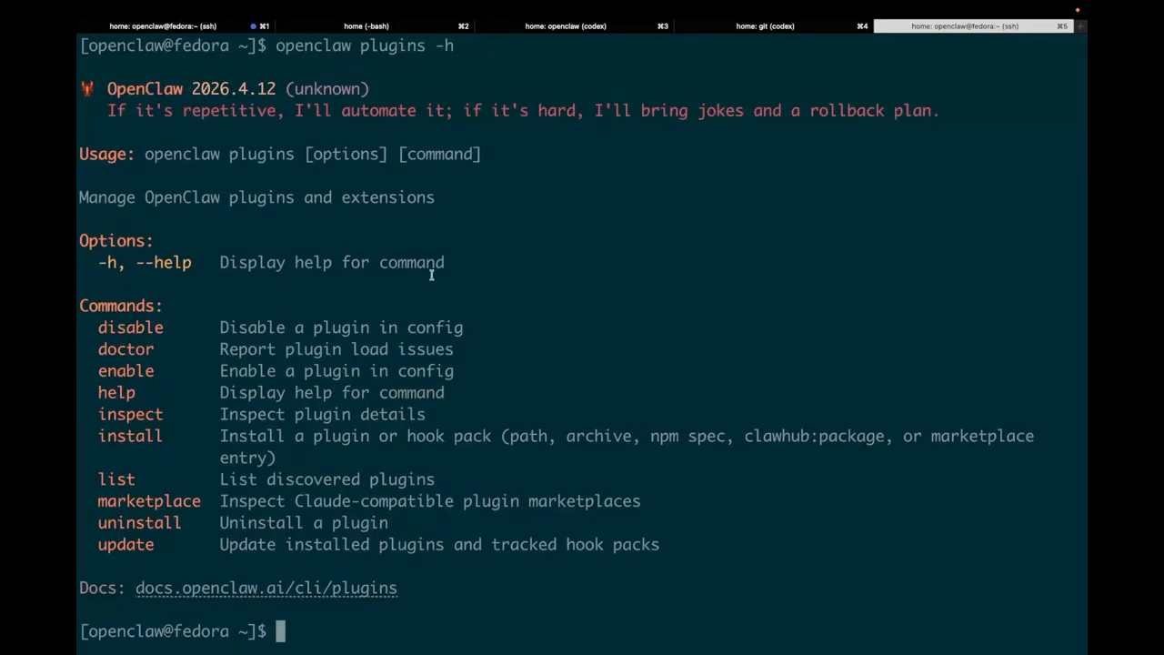
pyautogui.hotkey('ctrl', 'Right')
pyautogui.hotkey('ctrl', 'Left')
pyautogui.write('clear')
pyautogui.press('Return')
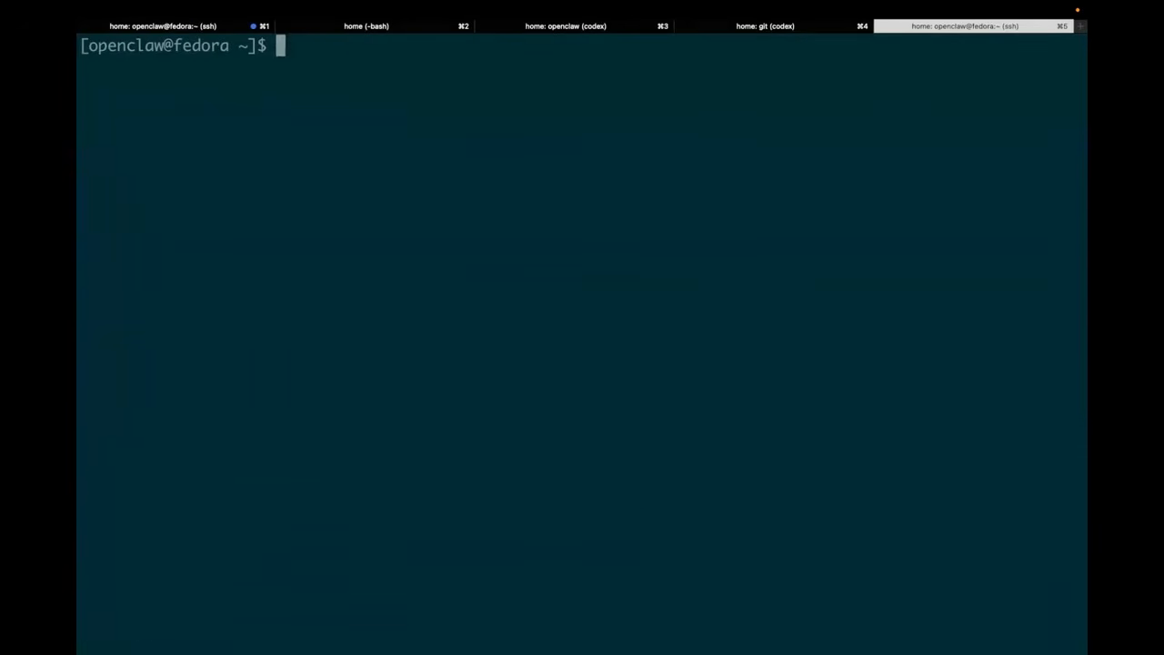
# Log out of the VM's SSH session and clear the host terminal
pyautogui.write('exit')
pyautogui.press('Return')
pyautogui.write('clear')
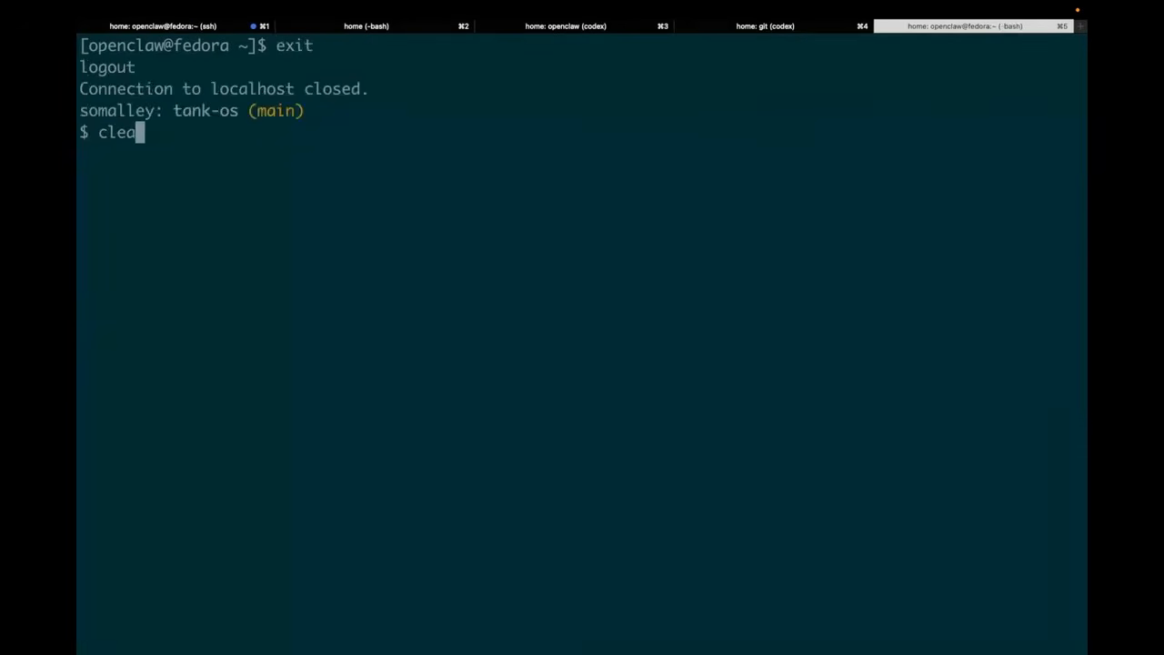
pyautogui.press('Return')
# Check the tank-os repository's git status and review the git diff of sync-podman-secrets, including its allowlisted models and primary model preference
pyautogui.write('git status')
pyautogui.press('Return')
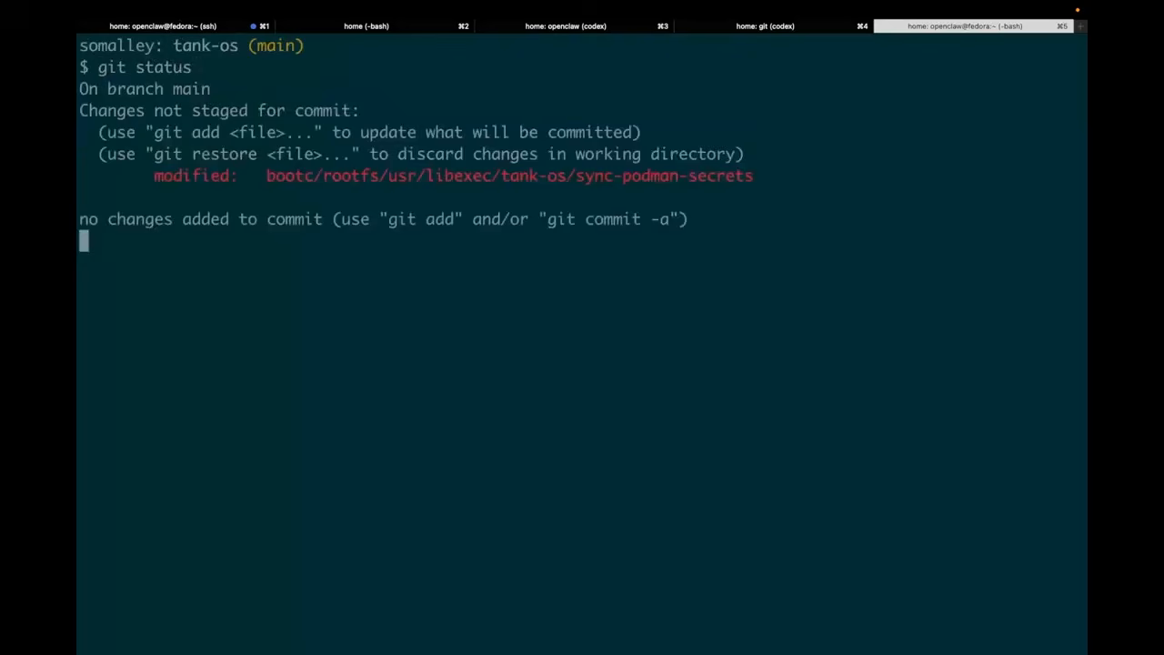
pyautogui.write('git diff')
pyautogui.press('Return')
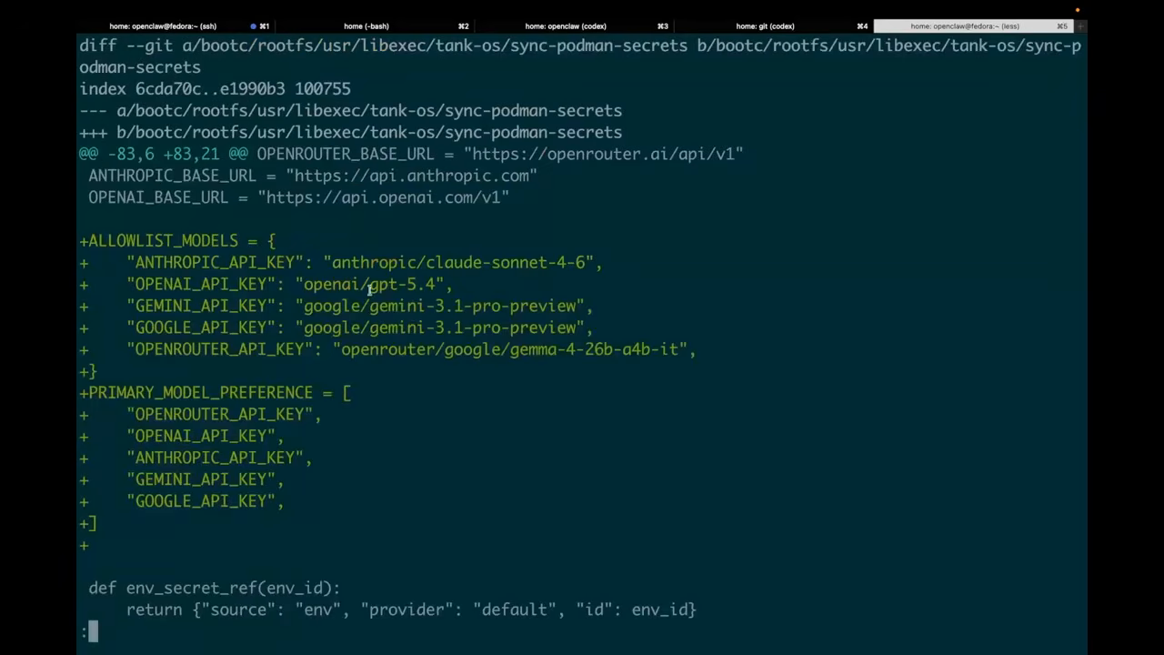
pyautogui.scroll(1, 321, 360)
pyautogui.scroll(-1, 321, 359)
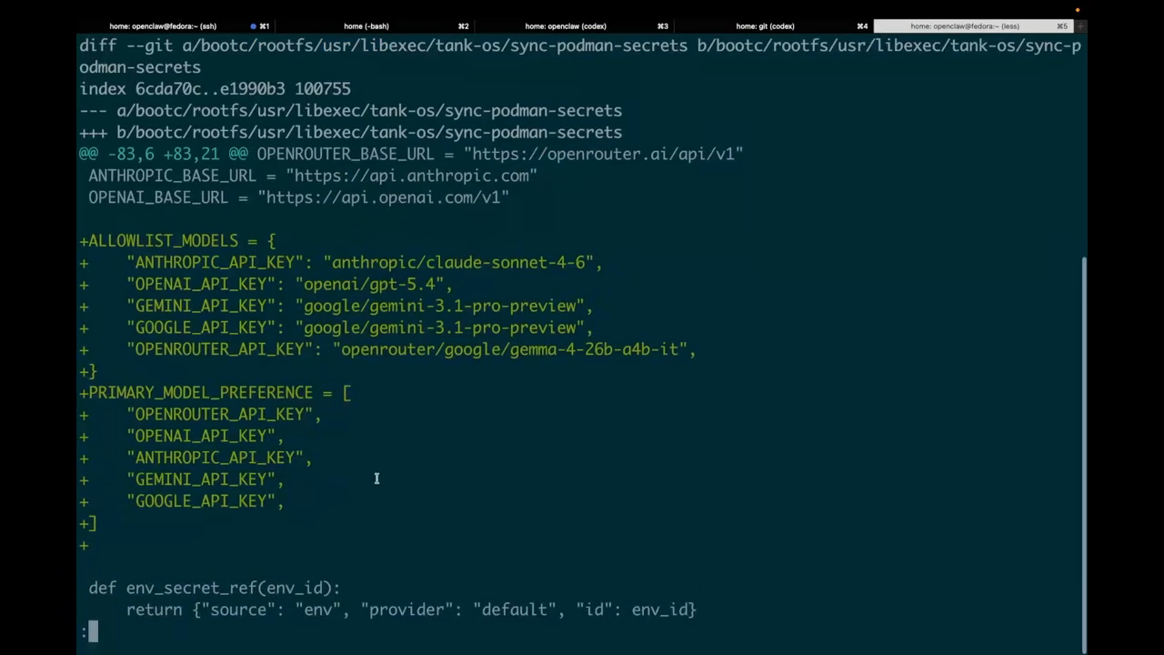
pyautogui.scroll(-4, 376, 476)
pyautogui.scroll(-20, 582, 327)
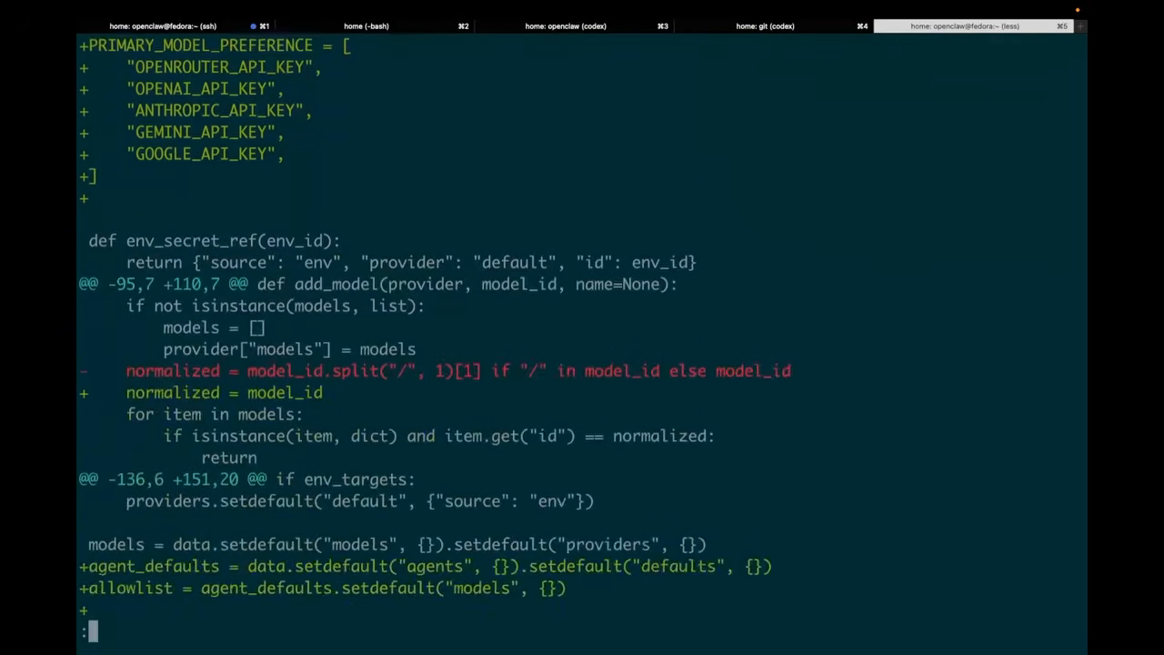
pyautogui.scroll(-13, 582, 327)
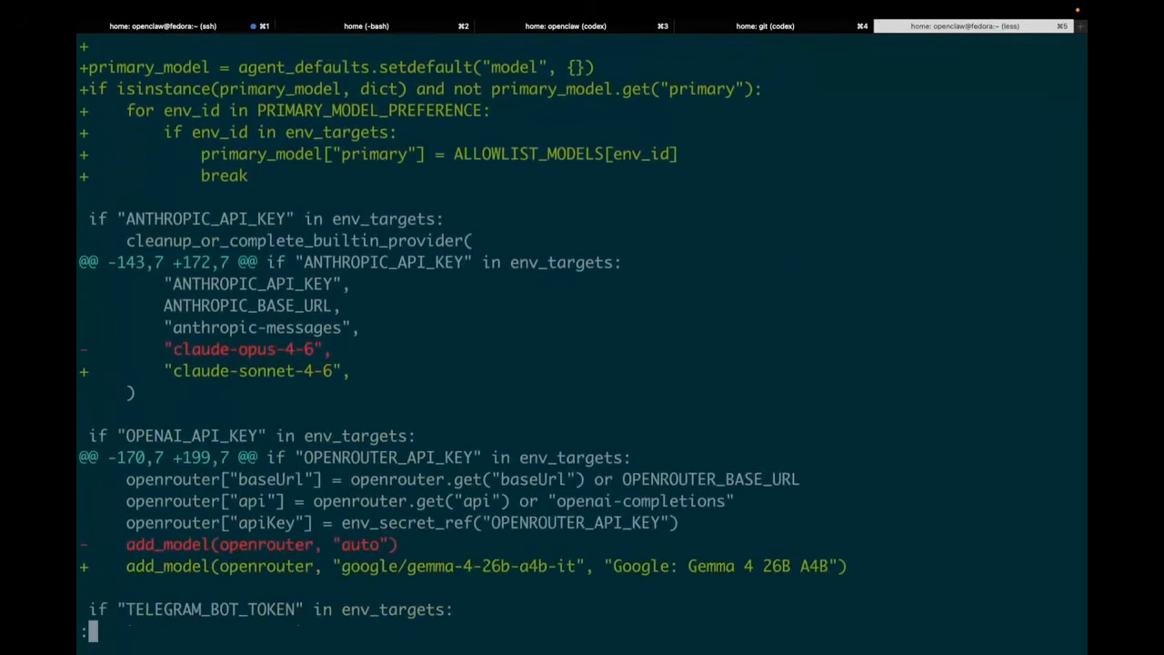
pyautogui.press('q')
pyautogui.hotkey('ctrl', 'l')
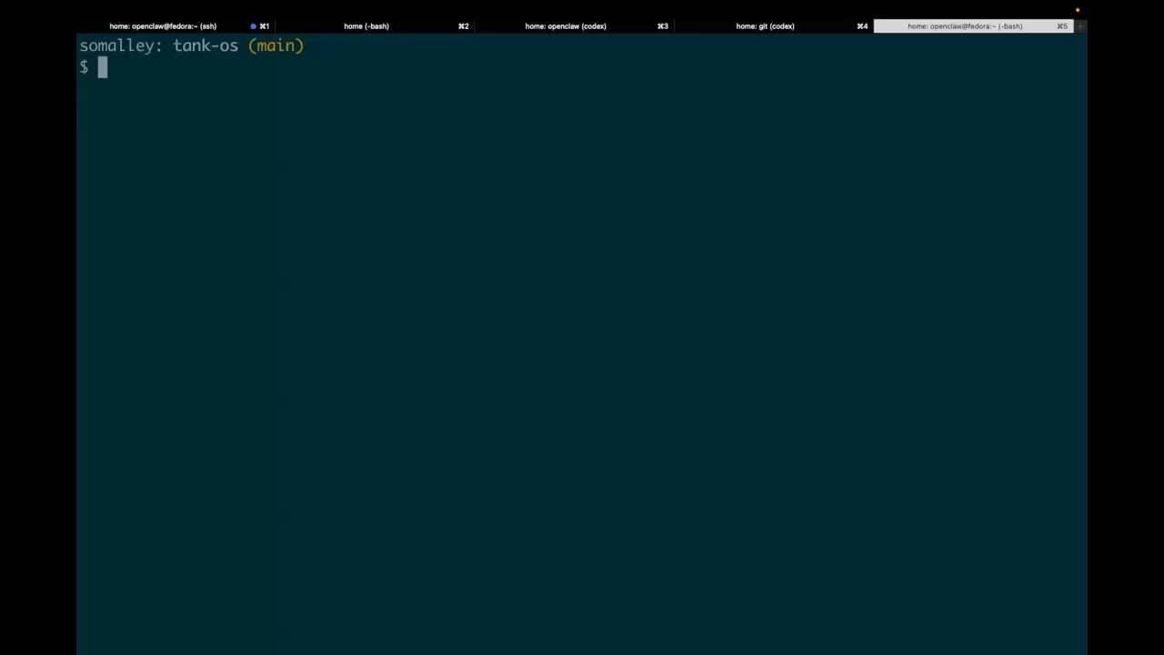
# Recall the podman farm build command for the tank-os image and enter it as a comment without running it
pyautogui.press('Up')
pyautogui.press('Right')
pyautogui.press('Right')
pyautogui.press('Right')
pyautogui.press('Right')
pyautogui.press('Right')
pyautogui.press('Right')
pyautogui.press('Right')
pyautogui.press('Right')
pyautogui.press('Right')
pyautogui.press('Right')
pyautogui.press('Right')
pyautogui.press('Right')
pyautogui.press('Right')
pyautogui.press('Right')
pyautogui.press('Right')
pyautogui.press('Right')
pyautogui.press('Right')
pyautogui.press('Right')
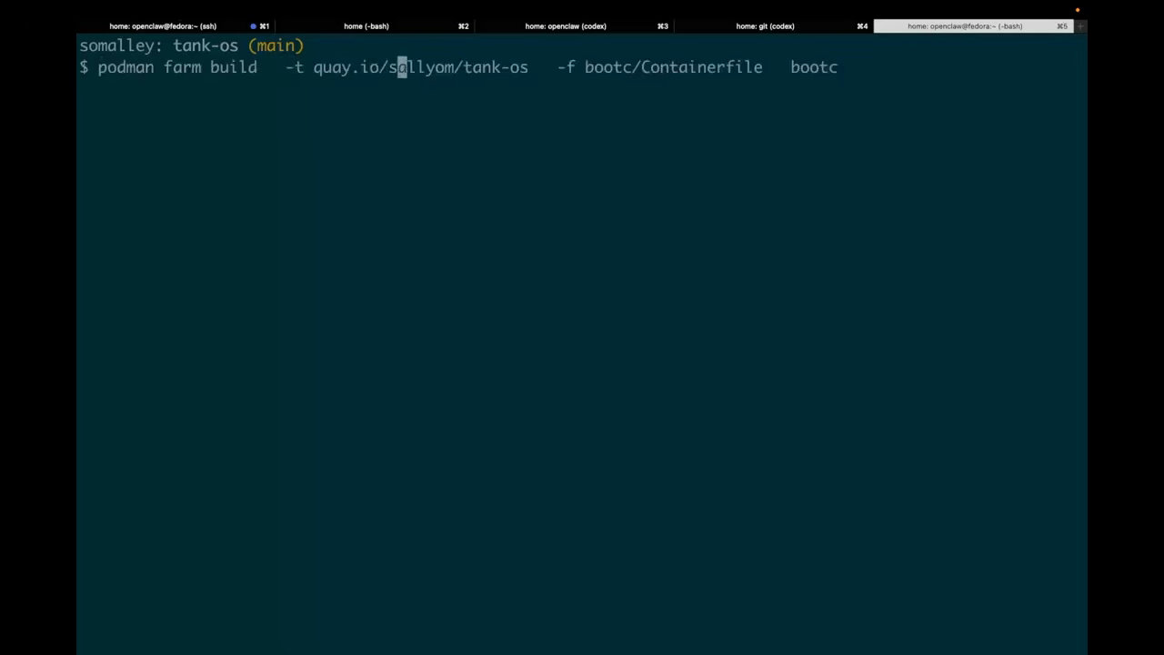
pyautogui.press('Right')
pyautogui.press('Right')
pyautogui.press('Right')
pyautogui.press('Right')
pyautogui.press('Right')
pyautogui.press('Right')
pyautogui.press('Right')
pyautogui.press('Right')
pyautogui.press('Right')
pyautogui.press('Right')
pyautogui.press('Right')
pyautogui.press('Right')
pyautogui.hotkey('ctrl', 'e')
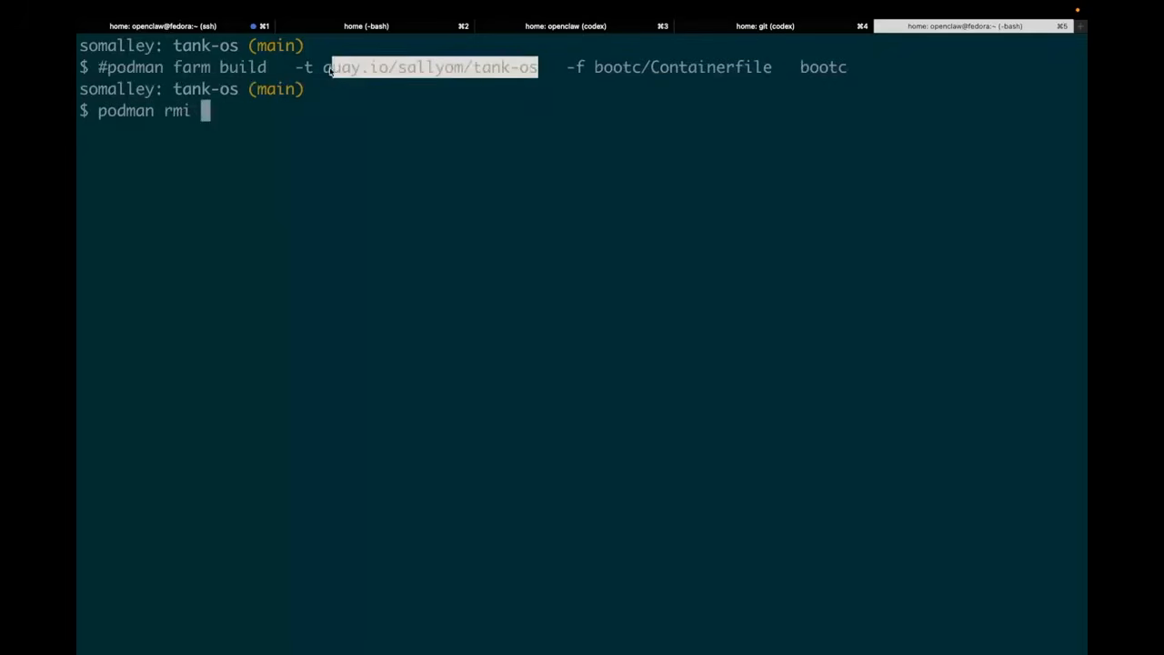
# Remove the local tank-os:latest image with podman rmi, reusing the image name from the commented build command
pyautogui.moveTo(333, 70); pyautogui.dragTo(324, 72)
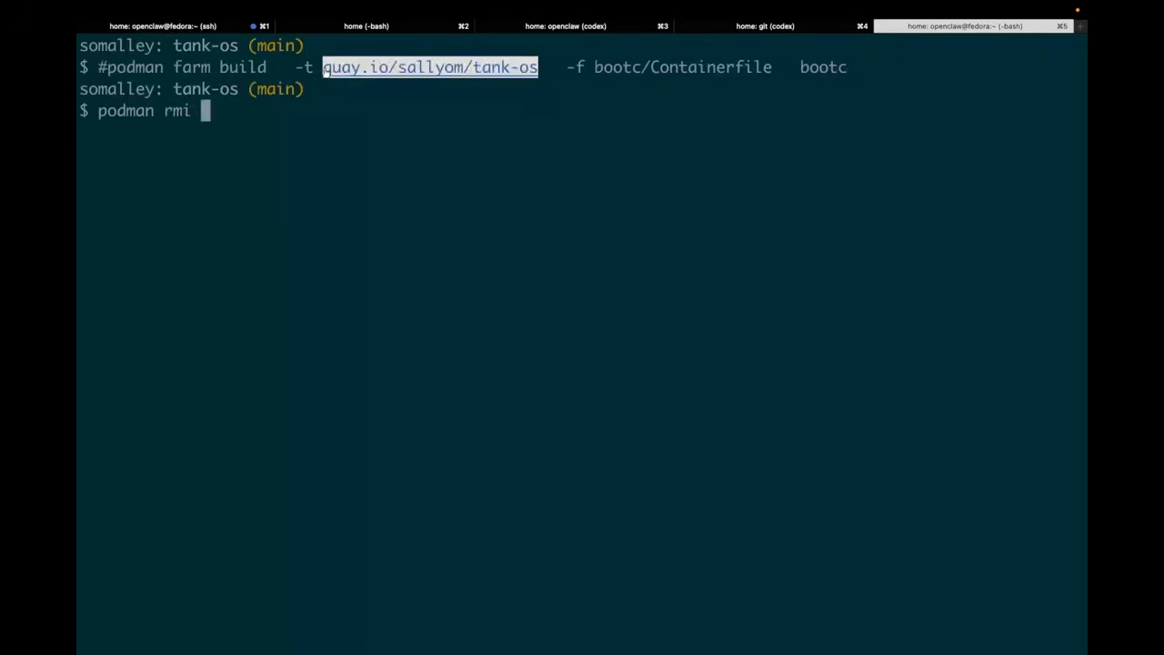
pyautogui.write('quay.io/sallyom/tank-os')
pyautogui.write(':latest')
pyautogui.press('Return')
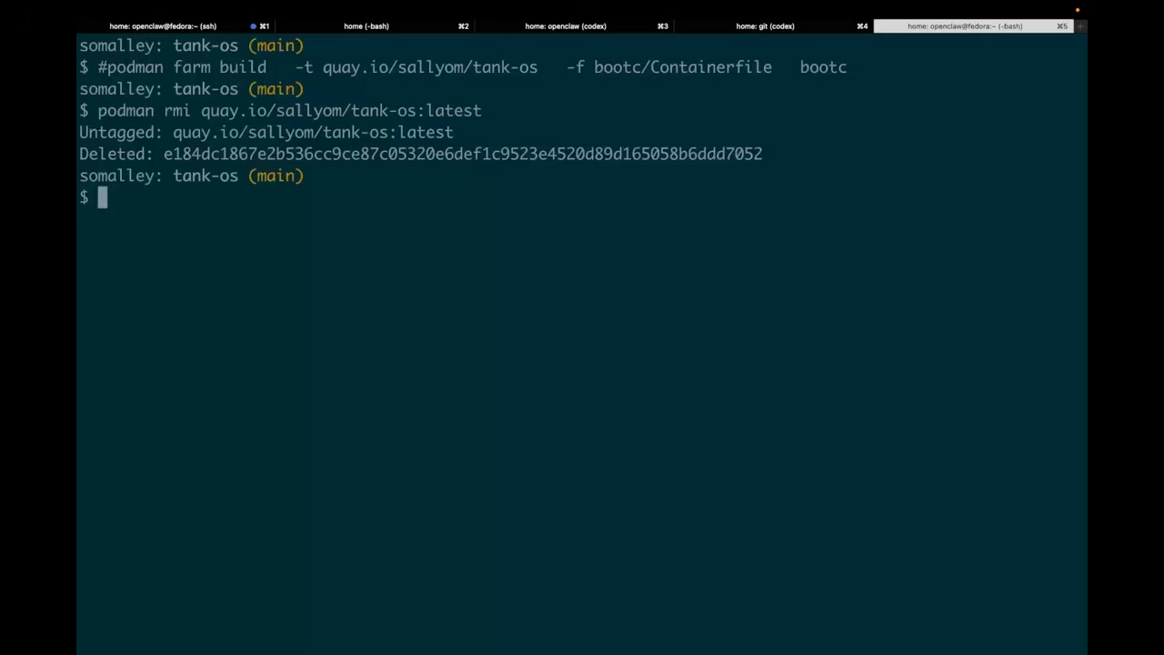
# Uncomment and run the podman farm build command with bootc/Containerfile, and open the tank-os repository's tags on Quay.io in the browser
pyautogui.press('Up')
pyautogui.press('Up')
pyautogui.hotkey('ctrl', 'a')
pyautogui.press('Delete')
pyautogui.press('Return')
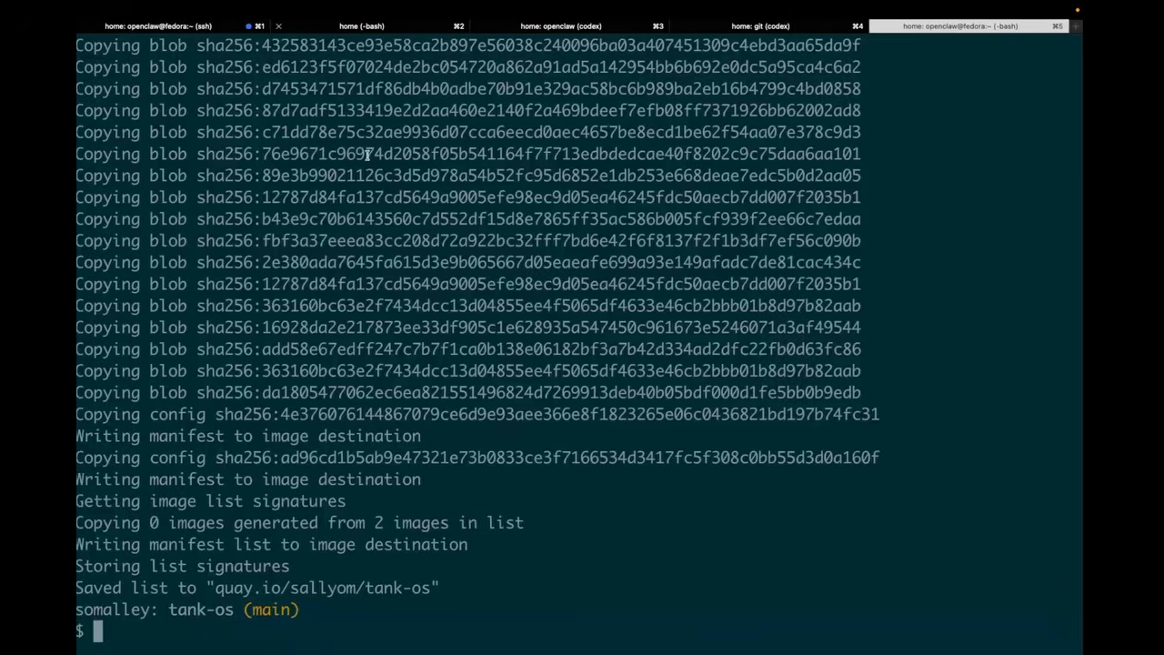
pyautogui.hotkey('ctrl', 'Right')
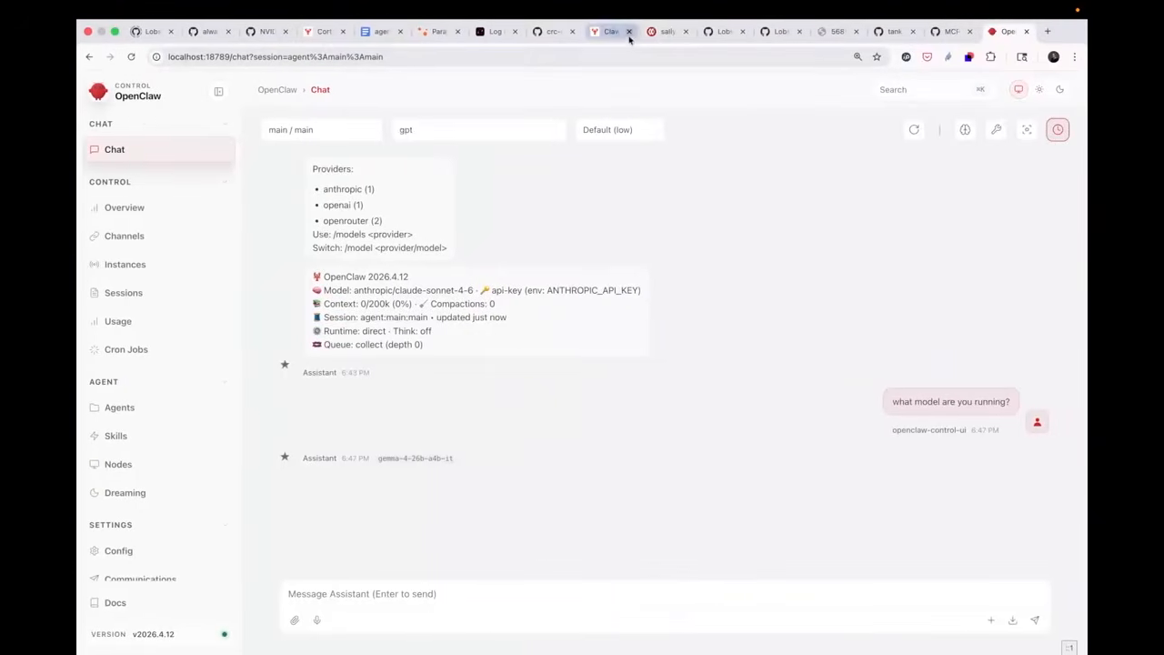
pyautogui.click(664, 31)
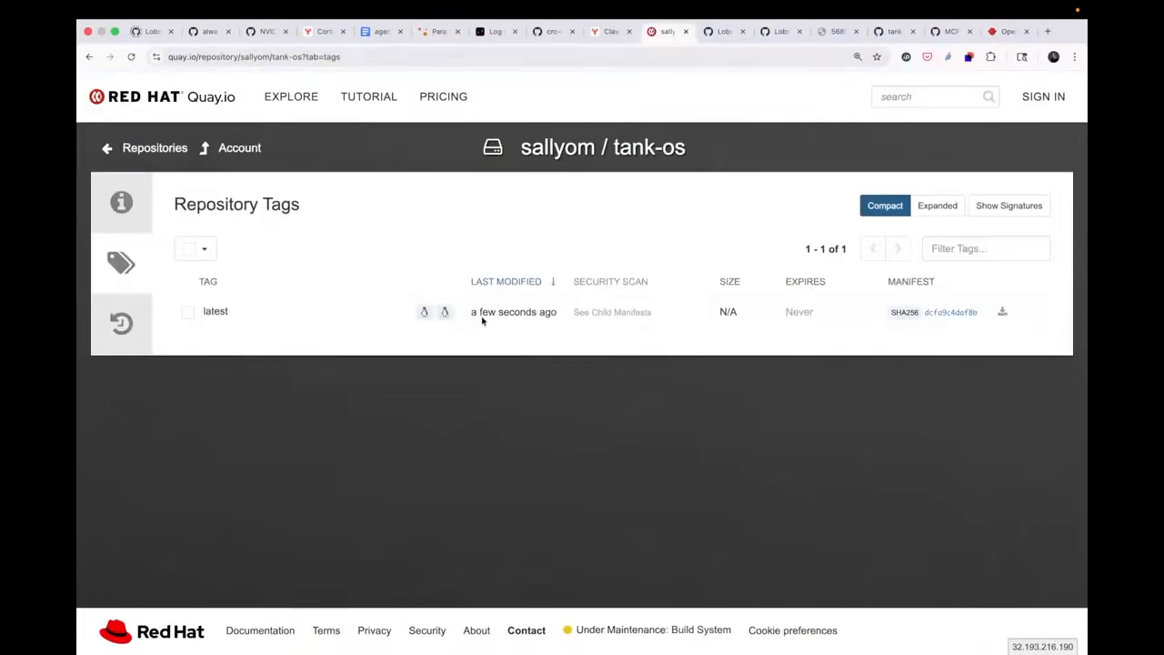
# Switch to the terminal and rerun the earlier ssh command to reconnect to the VM as openclaw@localhost
pyautogui.press('super+Tab')
pyautogui.press('Up')
pyautogui.press('Up')
pyautogui.press('Up')
pyautogui.press('Up')
pyautogui.press('Up')
pyautogui.press('Up')
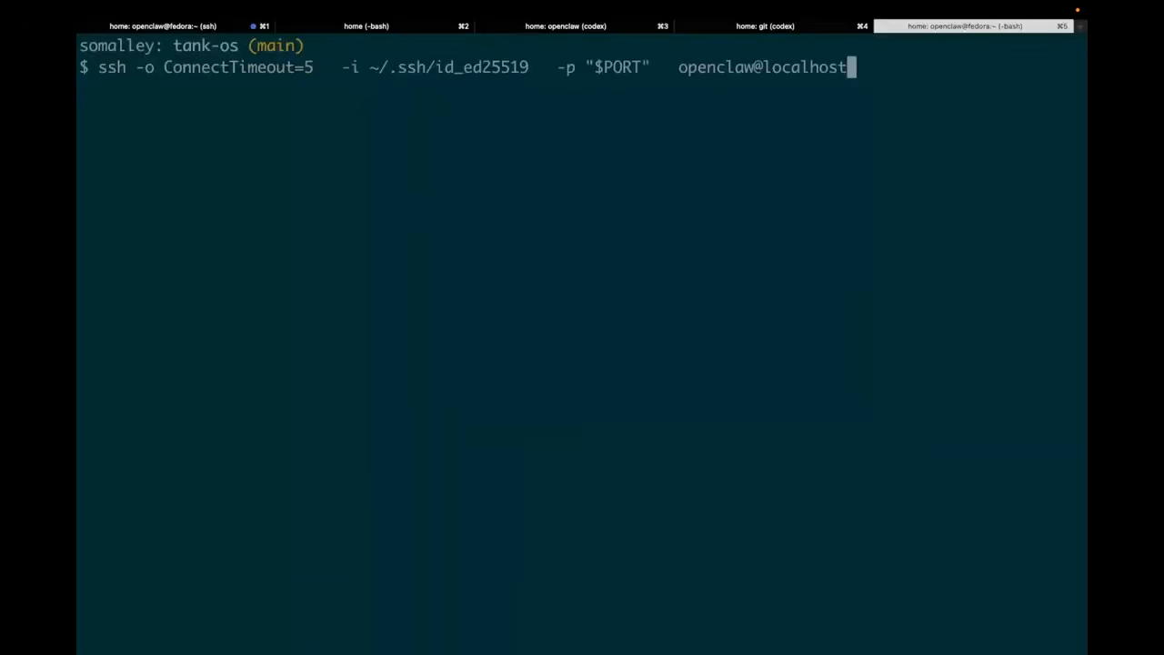
pyautogui.press('Return')
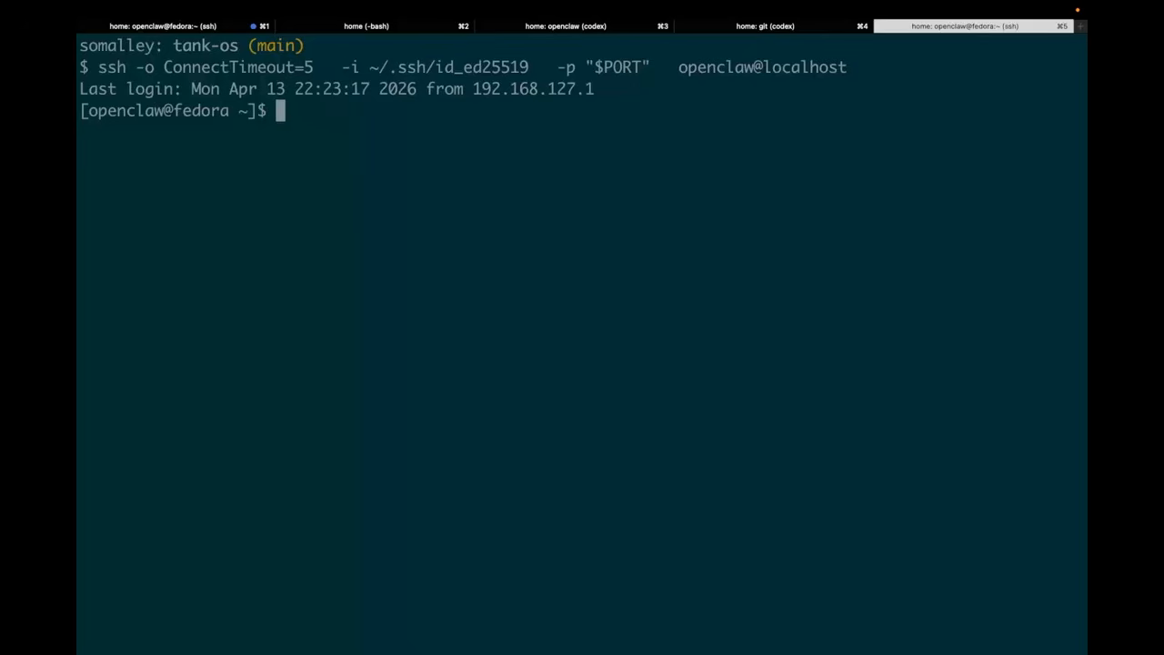
# Open a root shell in the VM with sudo su and clear the screen
pyautogui.write('sudo su')
pyautogui.press('Return')
pyautogui.write('clear')
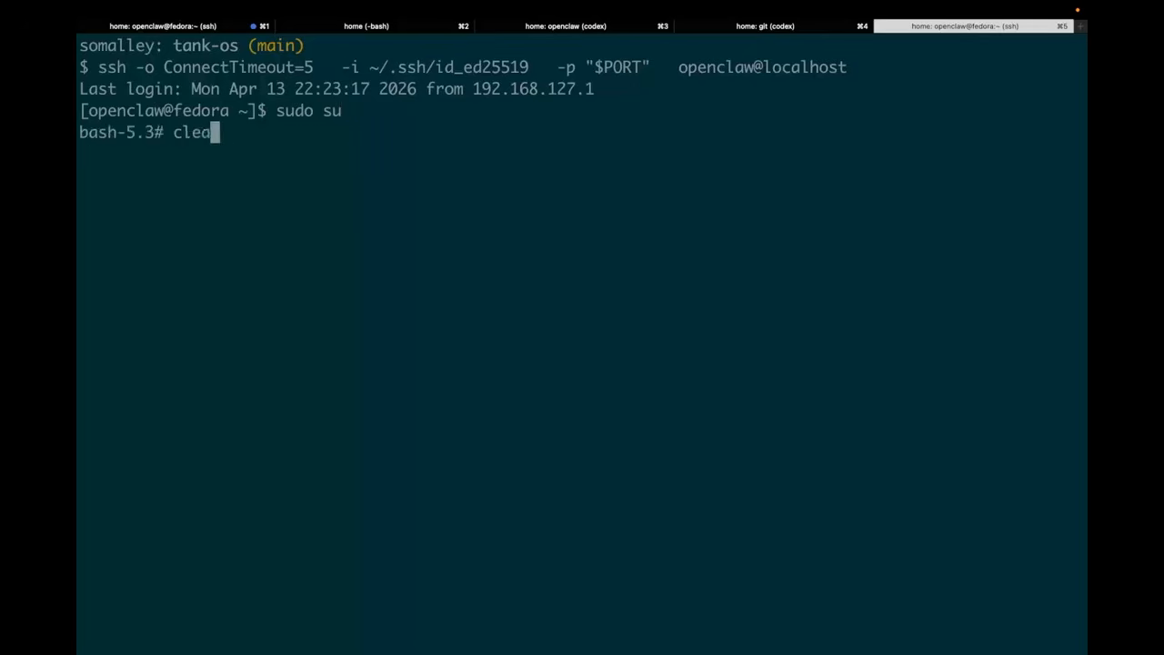
pyautogui.press('Return')
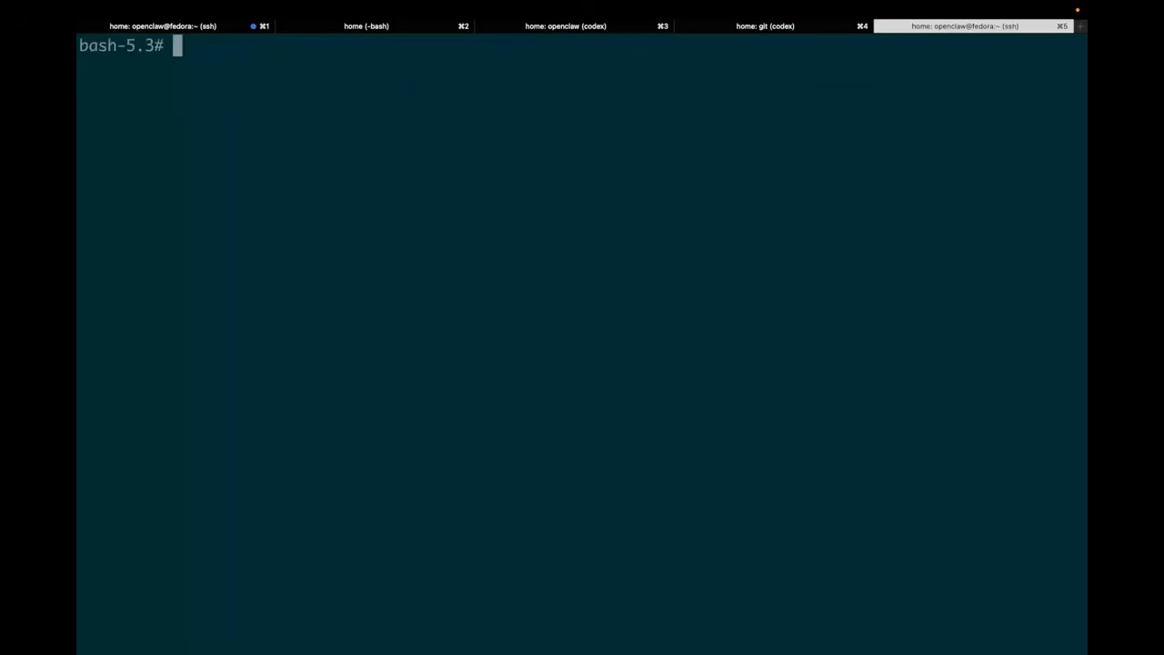
# Check the VM's currently booted image with bootc status
pyautogui.write('bootc status')
pyautogui.press('Return')
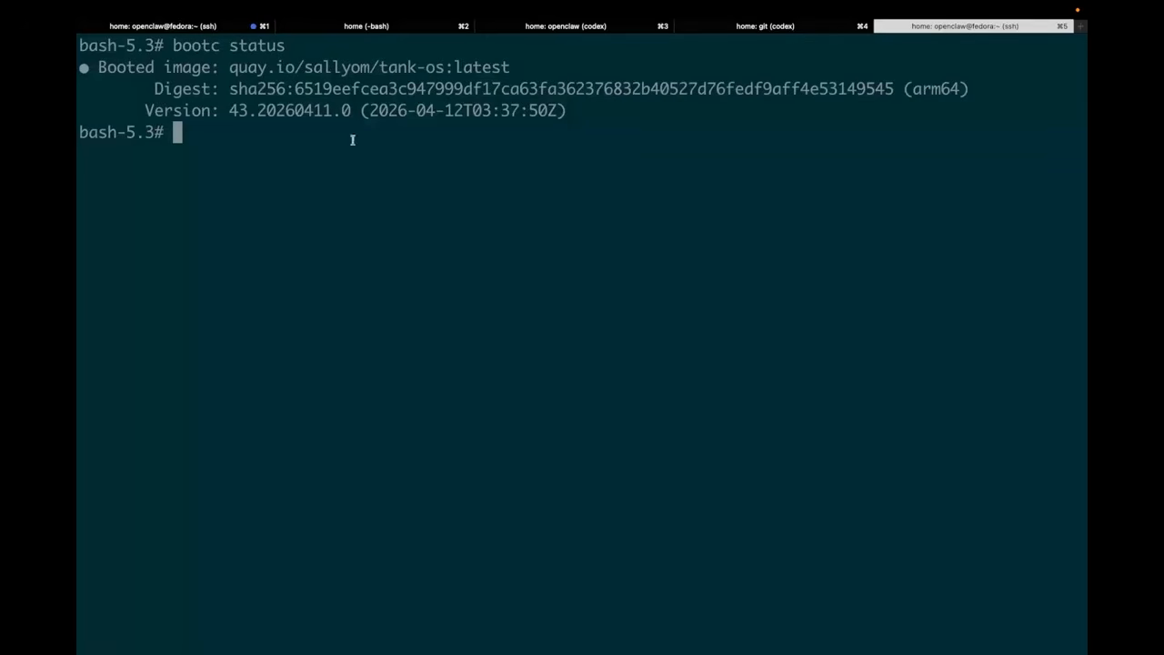
# Run bootc upgrade in the root shell to fetch the newly published tank-os image
pyautogui.write('bootc ')
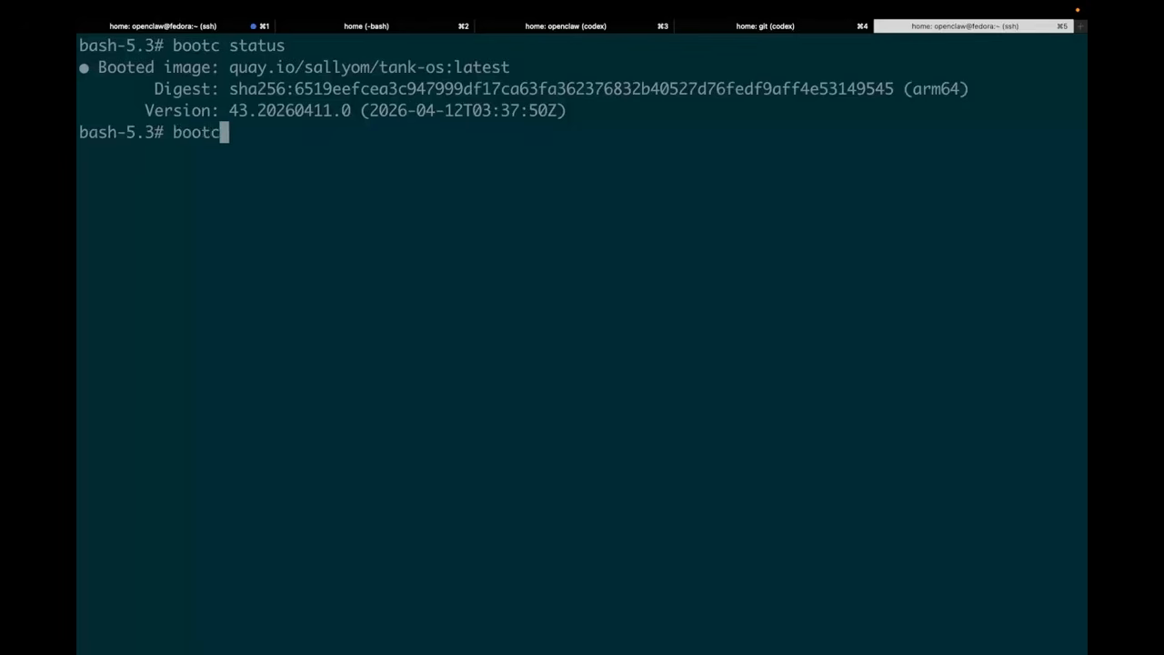
pyautogui.write('upgrade')
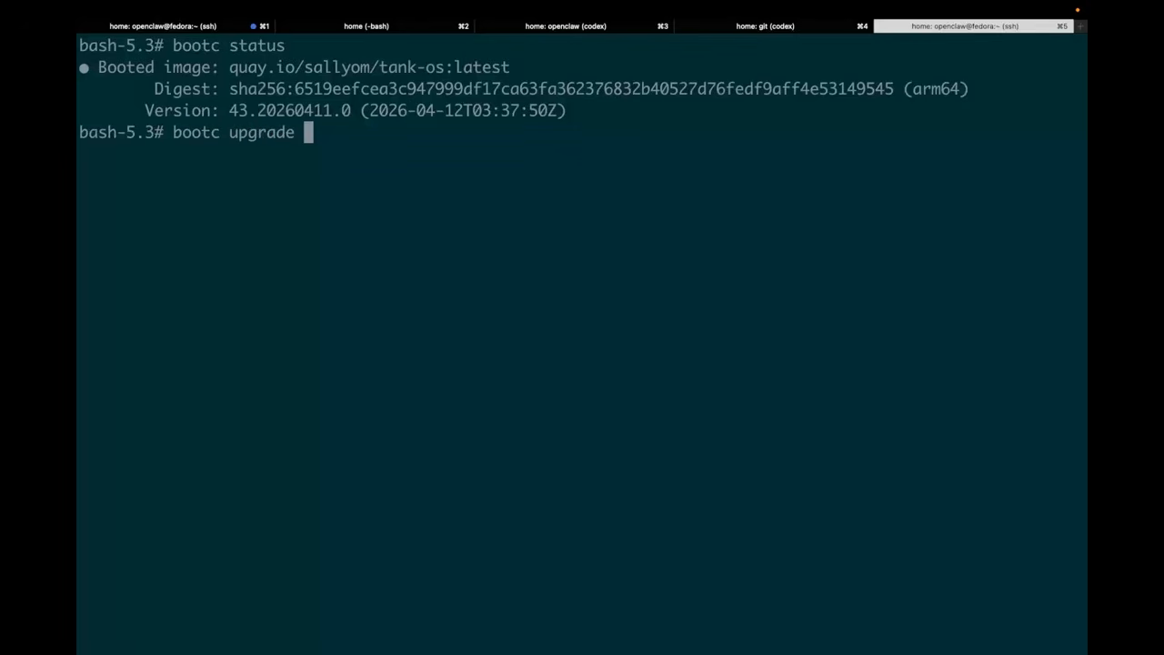
pyautogui.moveTo(230, 69); pyautogui.dragTo(511, 70)
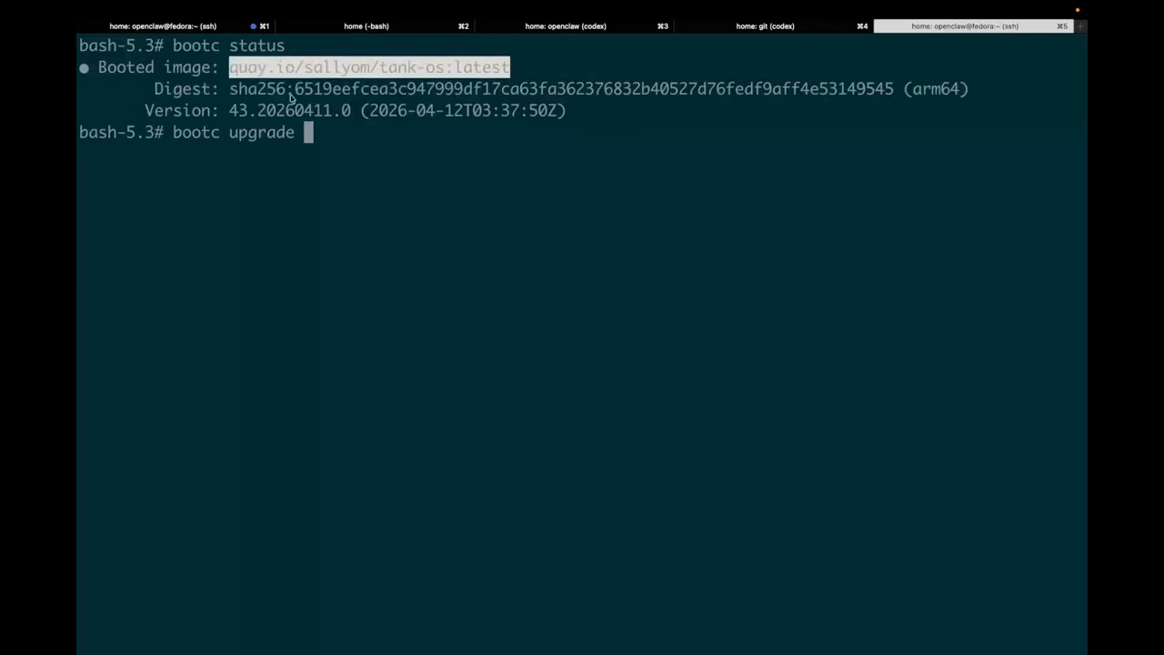
pyautogui.click(232, 90)
pyautogui.moveTo(230, 90); pyautogui.dragTo(485, 100)
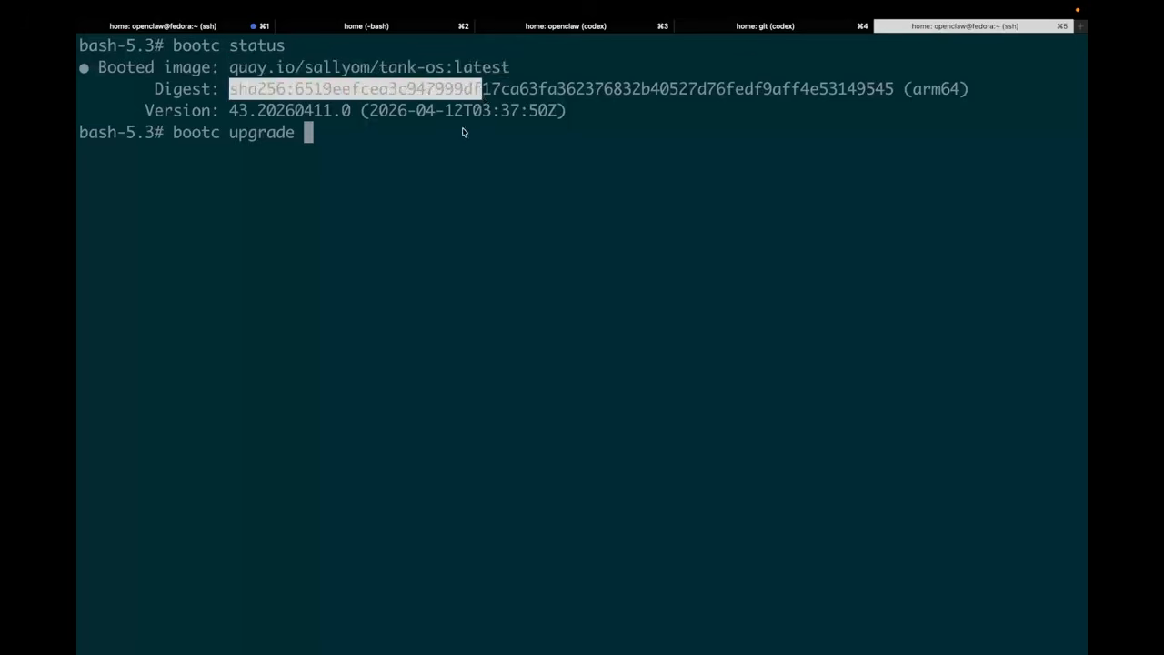
pyautogui.press('Return')
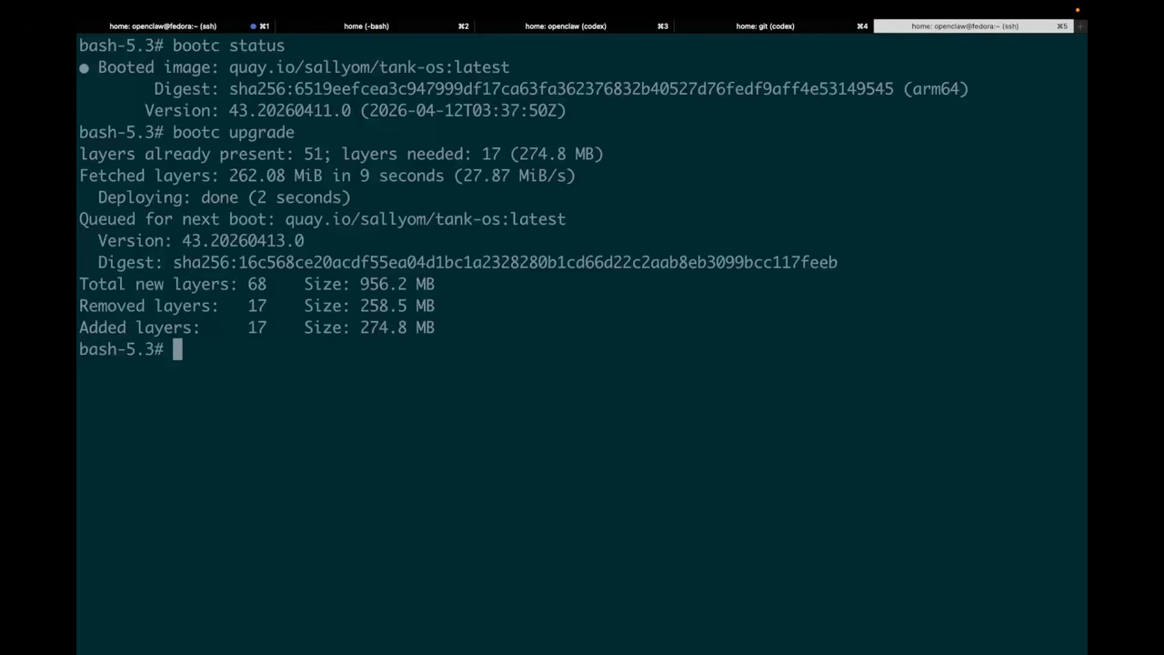
# Reboot the VM to start the image queued for the next boot
pyautogui.moveTo(80, 219); pyautogui.dragTo(568, 219)
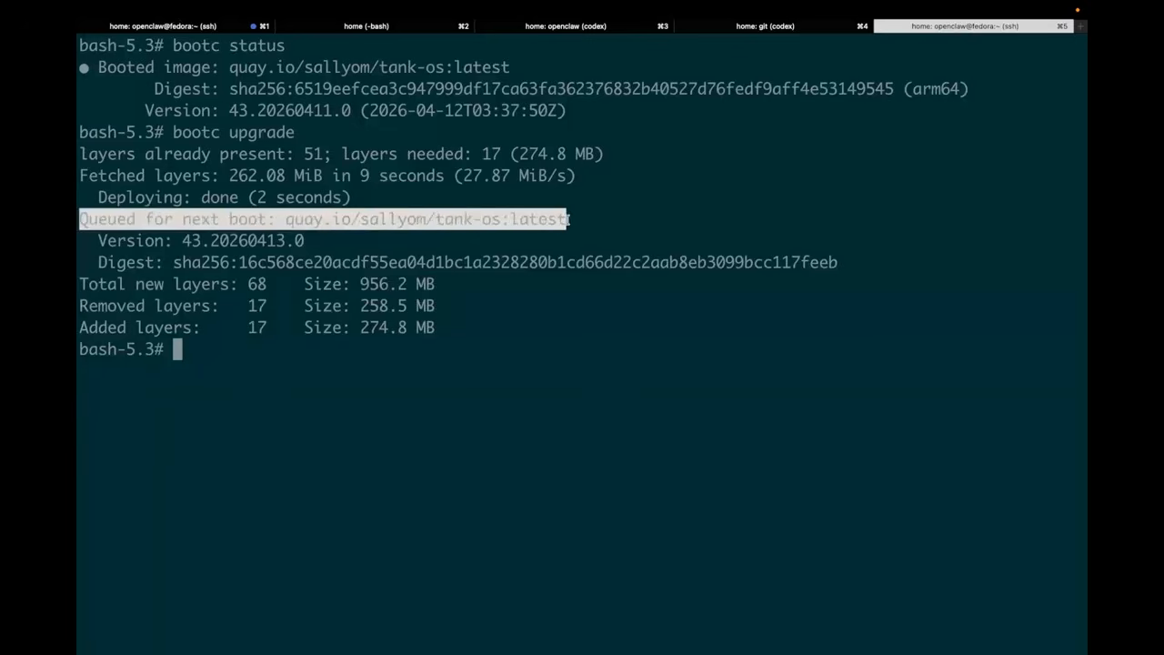
pyautogui.write('reboot')
pyautogui.press('Return')
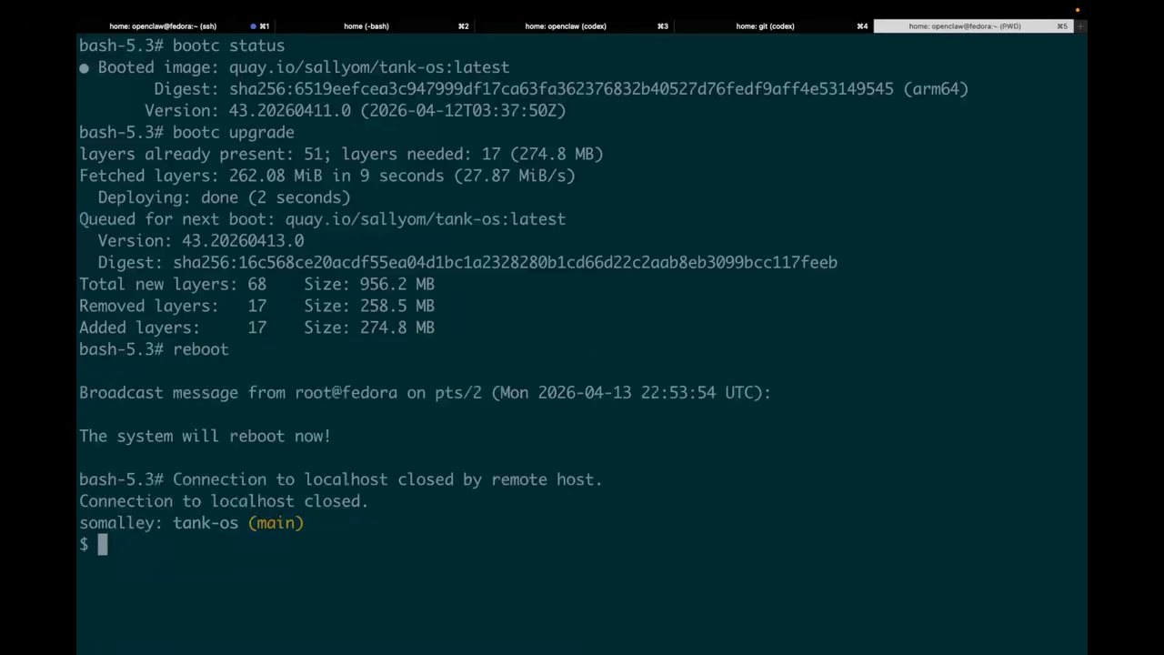
# Clear the terminal, rerun the earlier ssh command to reconnect as openclaw@localhost, and clear the VM shell
pyautogui.write('clear')
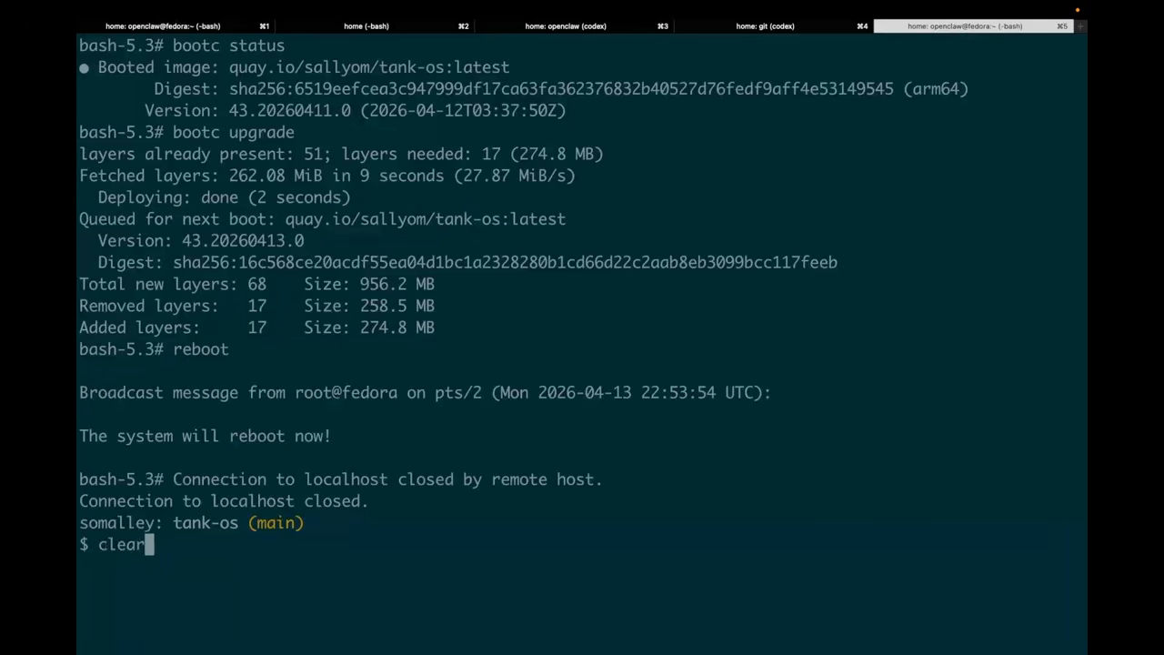
pyautogui.press('Return')
pyautogui.press('Up')
pyautogui.press('Up')
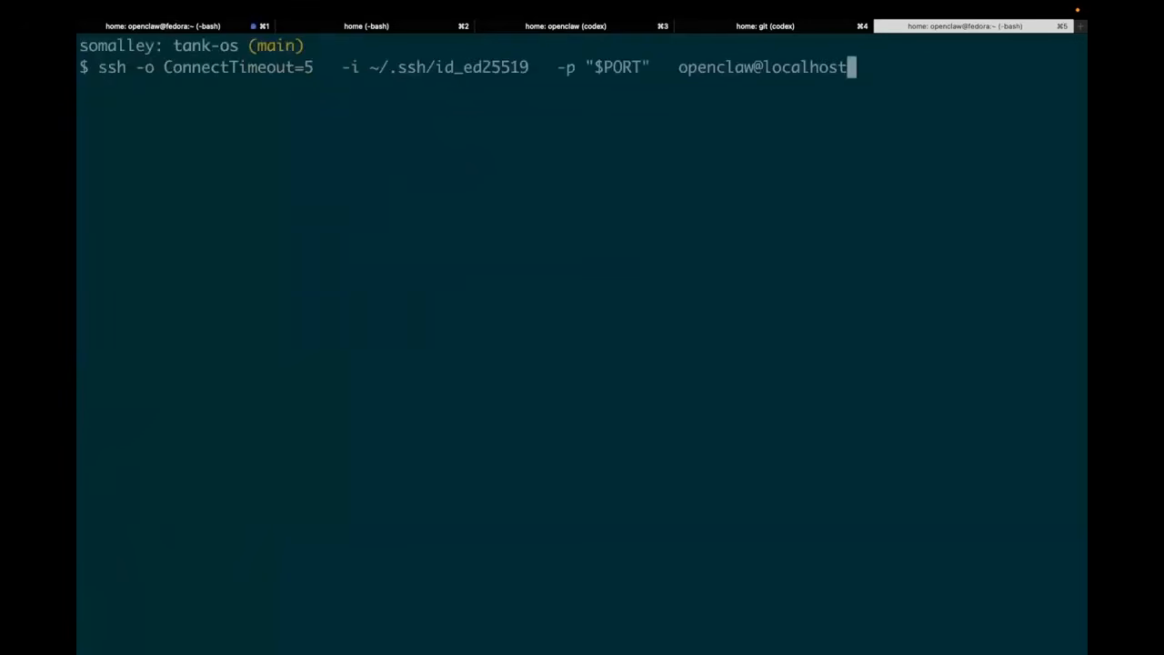
pyautogui.press('Return')
pyautogui.hotkey('ctrl', 'l')
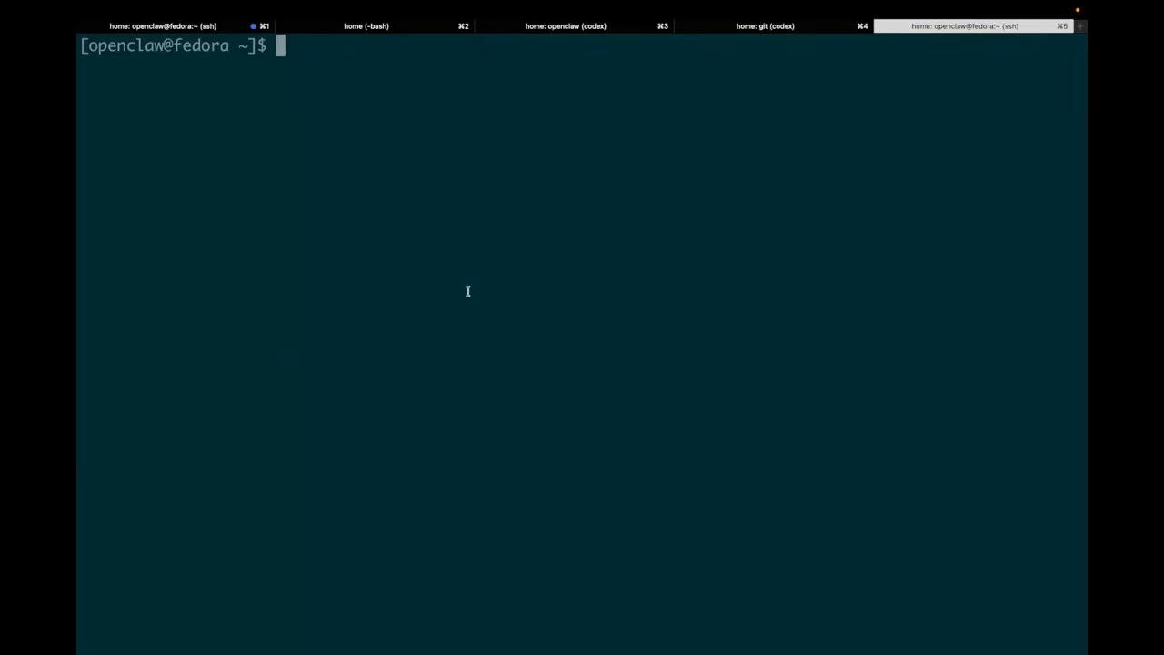
# Run tank-os-version in the VM to check which demo build is running
pyautogui.write('tank-os-version')
pyautogui.press('Return')
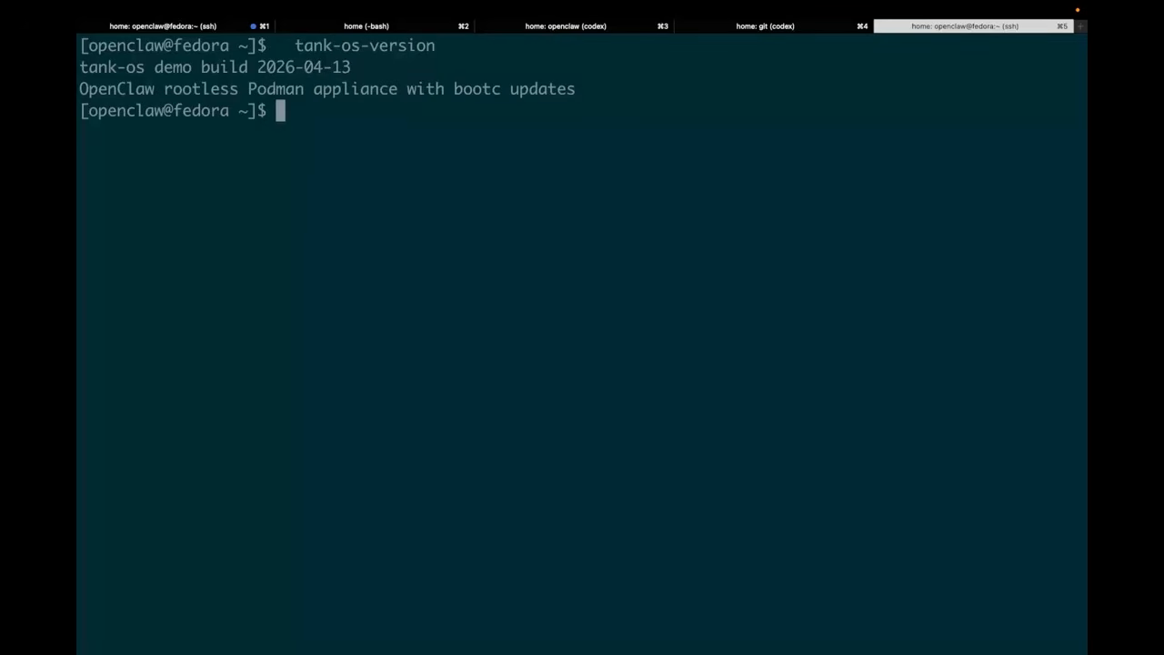
pyautogui.moveTo(592, 94); pyautogui.dragTo(79, 68)
# Check OpenClaw in the VM by running openclaw gateway status, openclaw status and openclaw status --deep
pyautogui.write('openclaw gateway status')
pyautogui.press('Return')
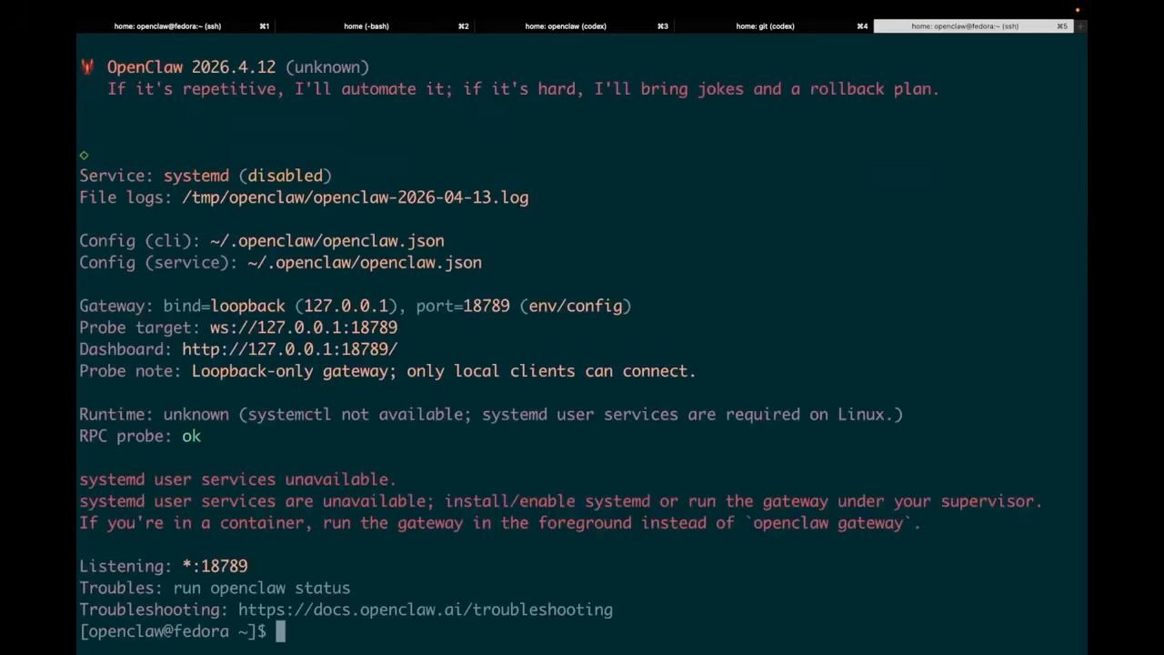
pyautogui.hotkey('ctrl', 'l')
pyautogui.write('openclaw status')
pyautogui.press('Return')
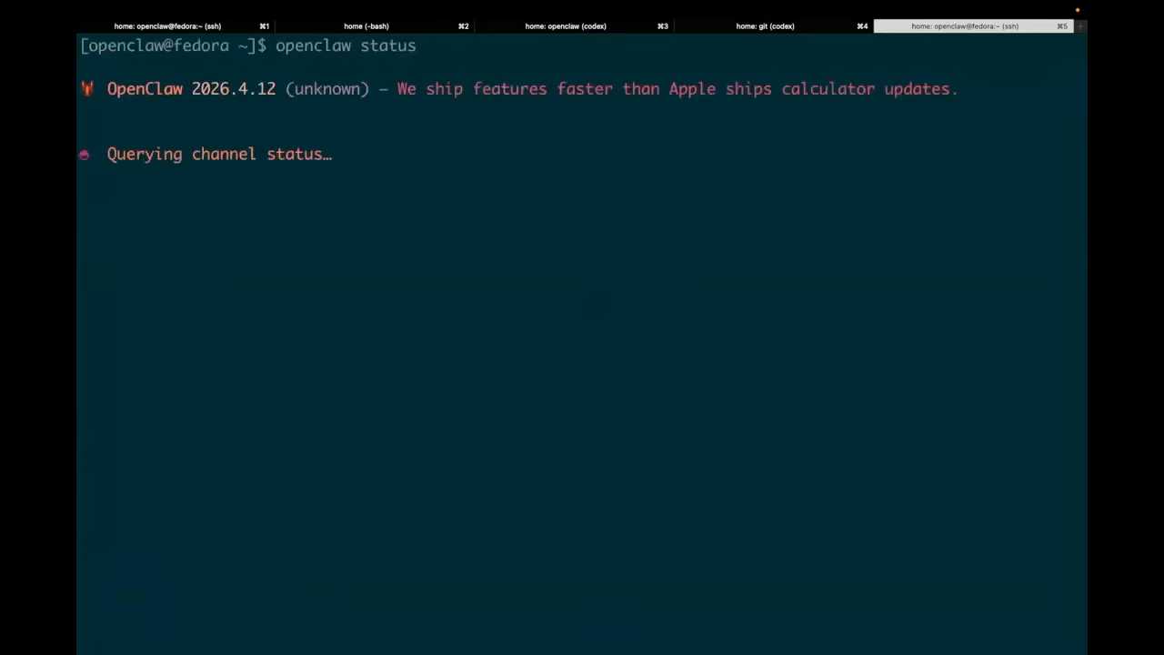
pyautogui.hotkey('ctrl', 'l')
pyautogui.write('openclaw status --deep')
pyautogui.press('Return')
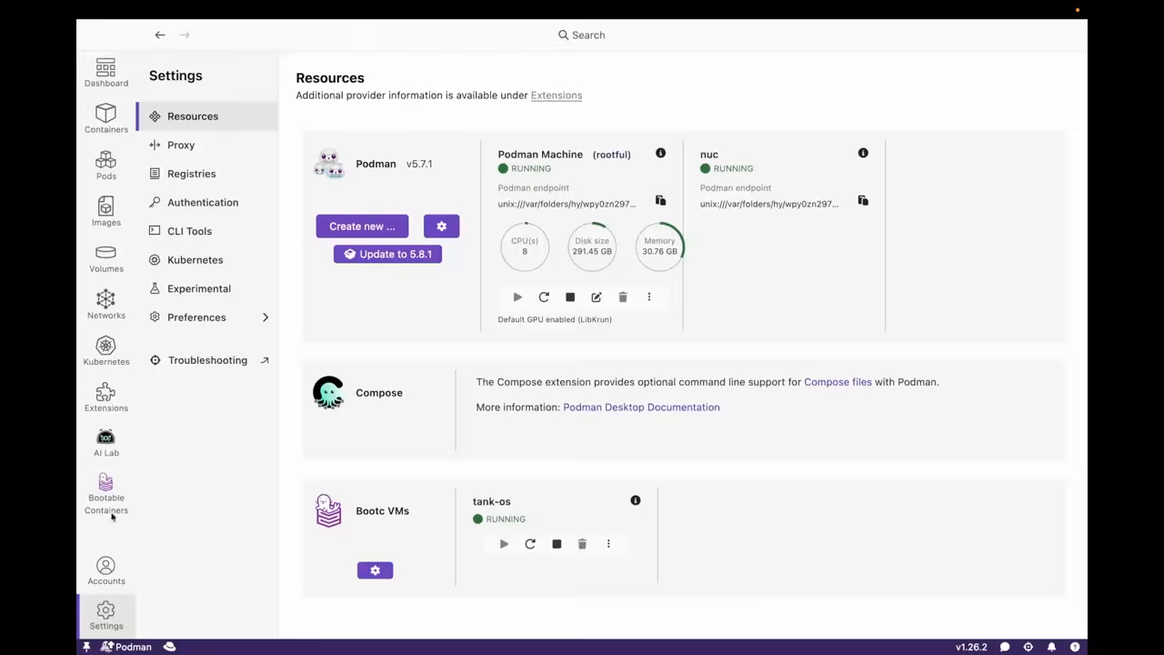
# View the bootable container images and disk images in Podman Desktop, and return to the Resources settings showing the tank-os VM
pyautogui.click(97, 489)
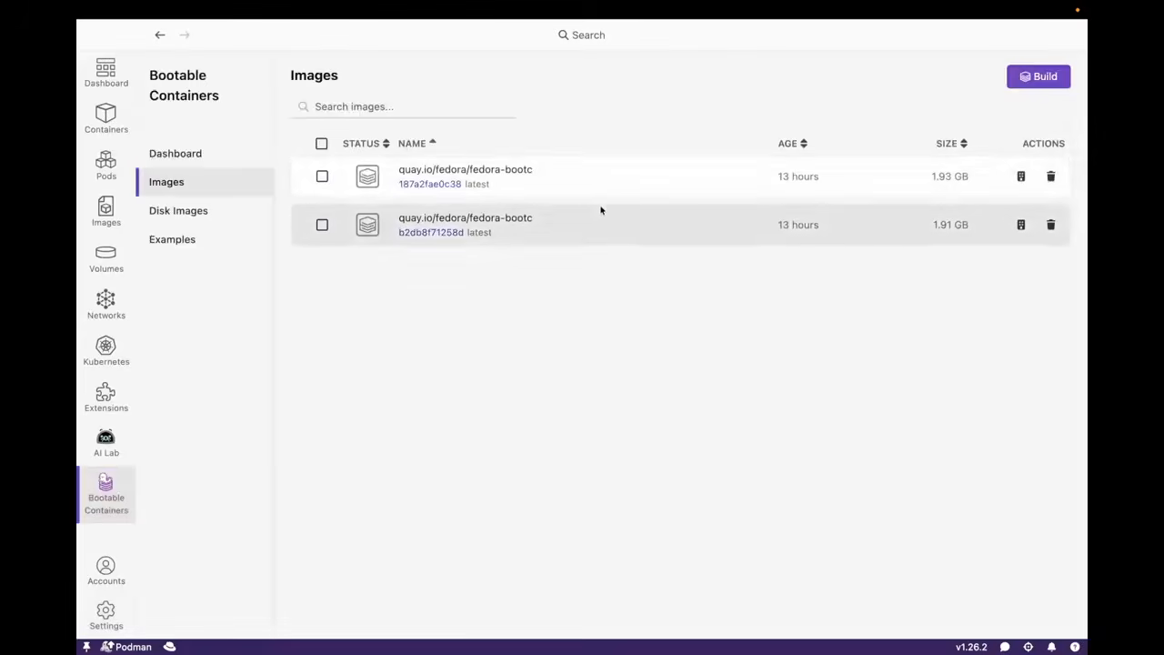
pyautogui.click(202, 213)
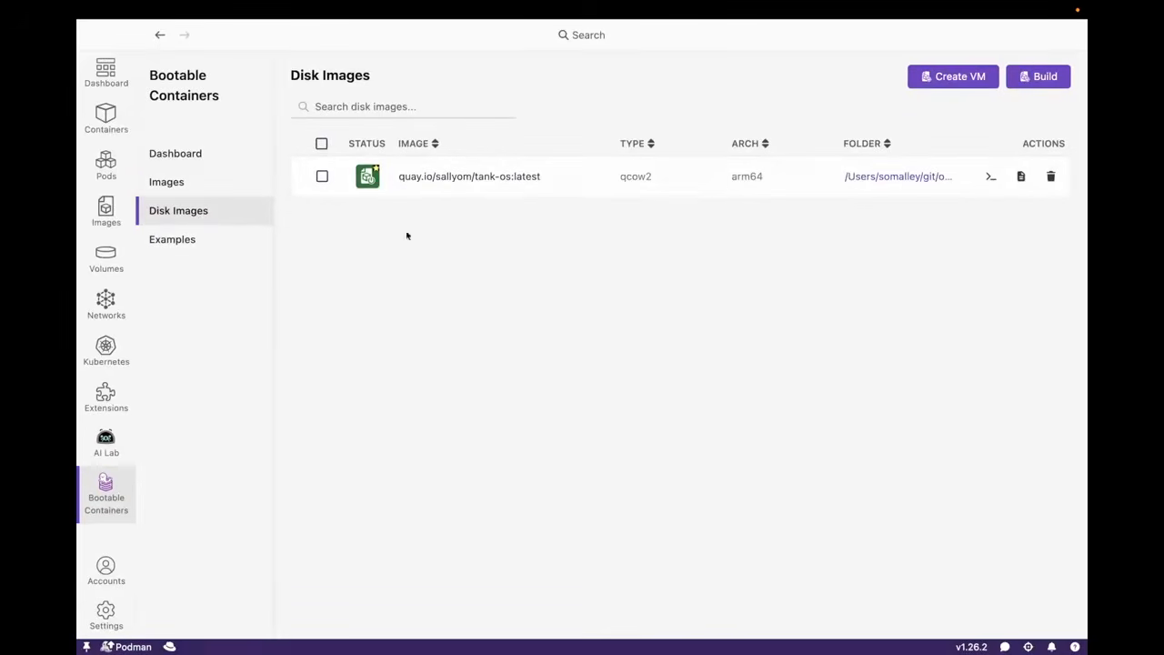
pyautogui.click(94, 612)
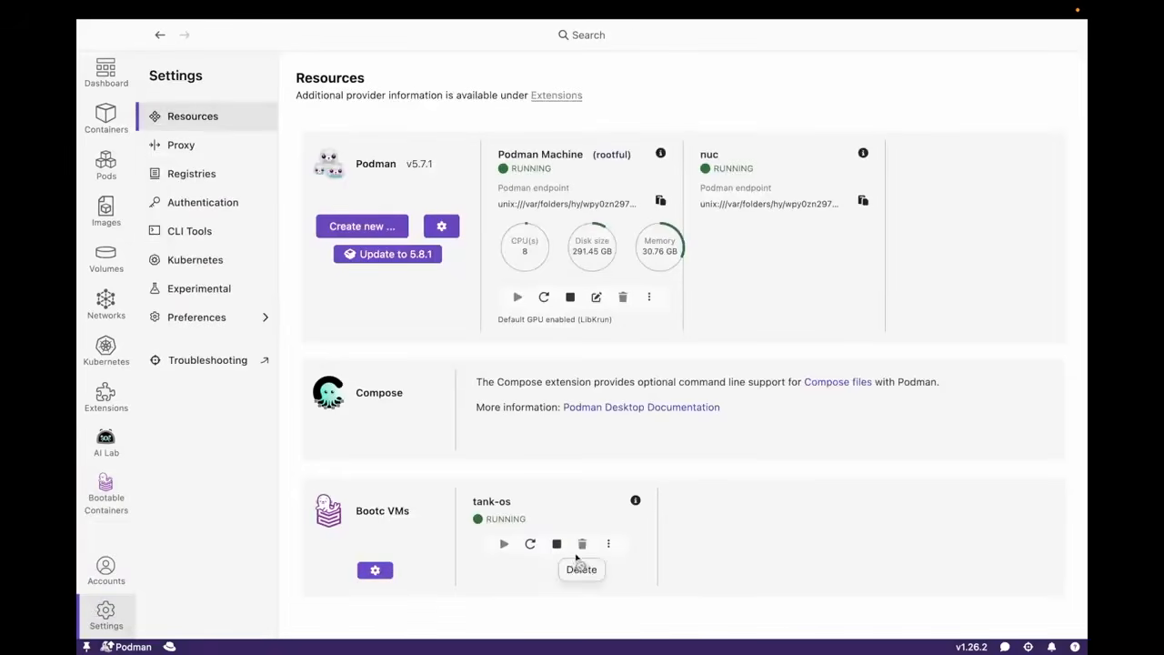
# Switch to the browser, open the tank-os repository's main page on GitHub, and review its README introduction
pyautogui.hotkey('ctrl', 'Right')
pyautogui.hotkey('ctrl', 'Right')
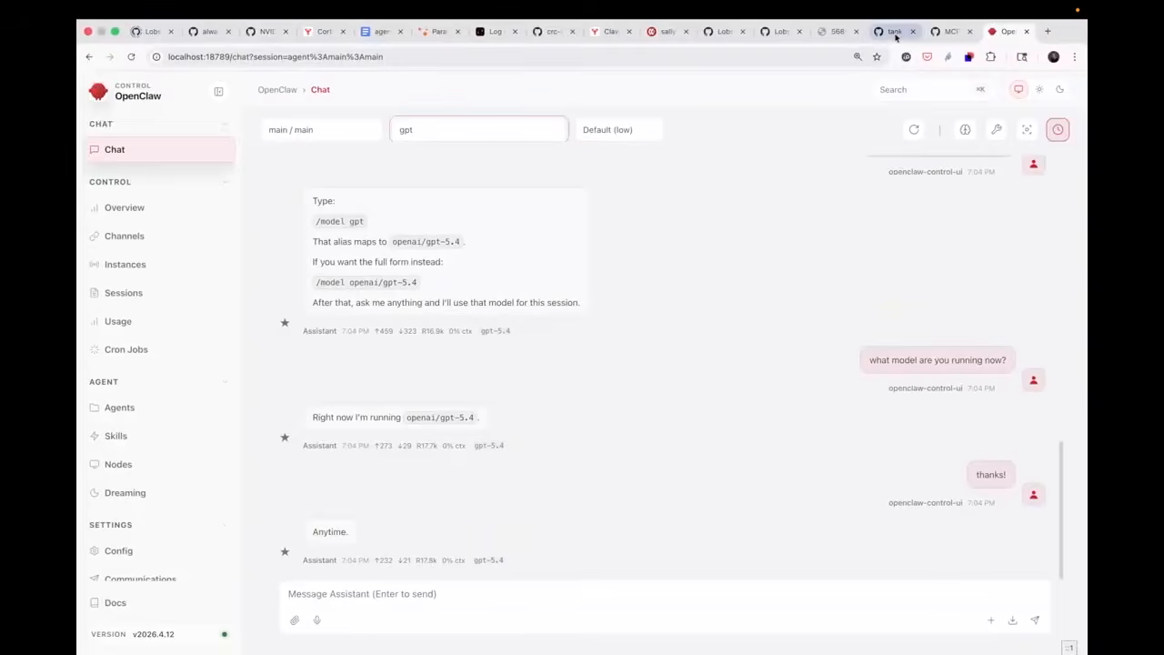
pyautogui.click(886, 31)
pyautogui.scroll(3, 715, 134)
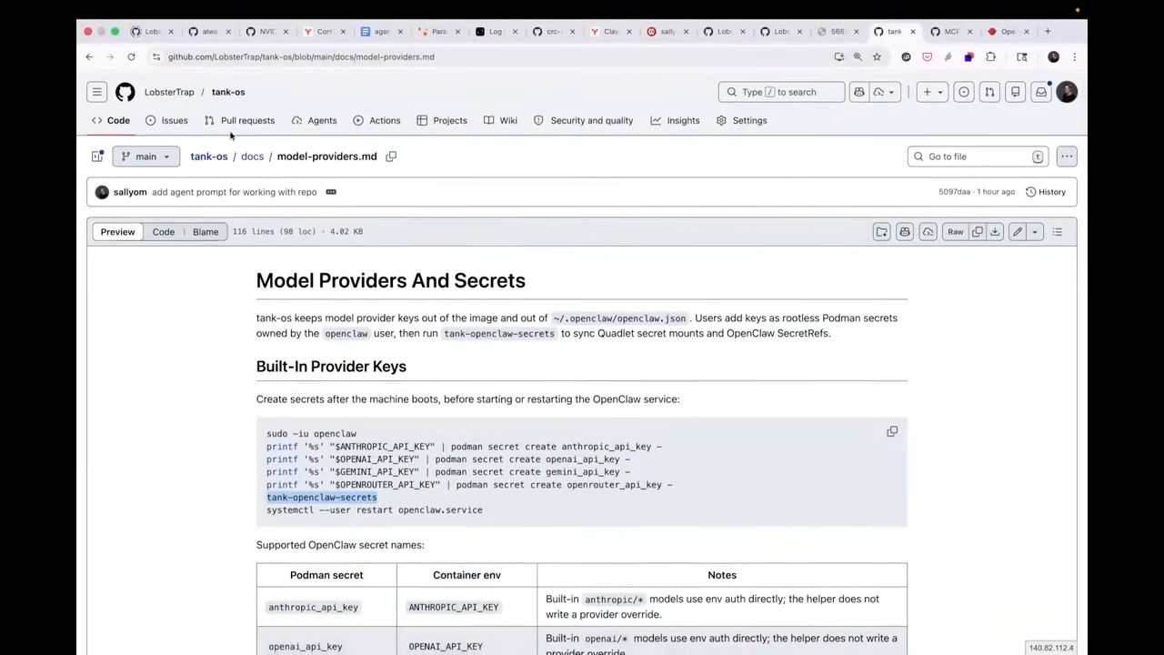
pyautogui.click(237, 91)
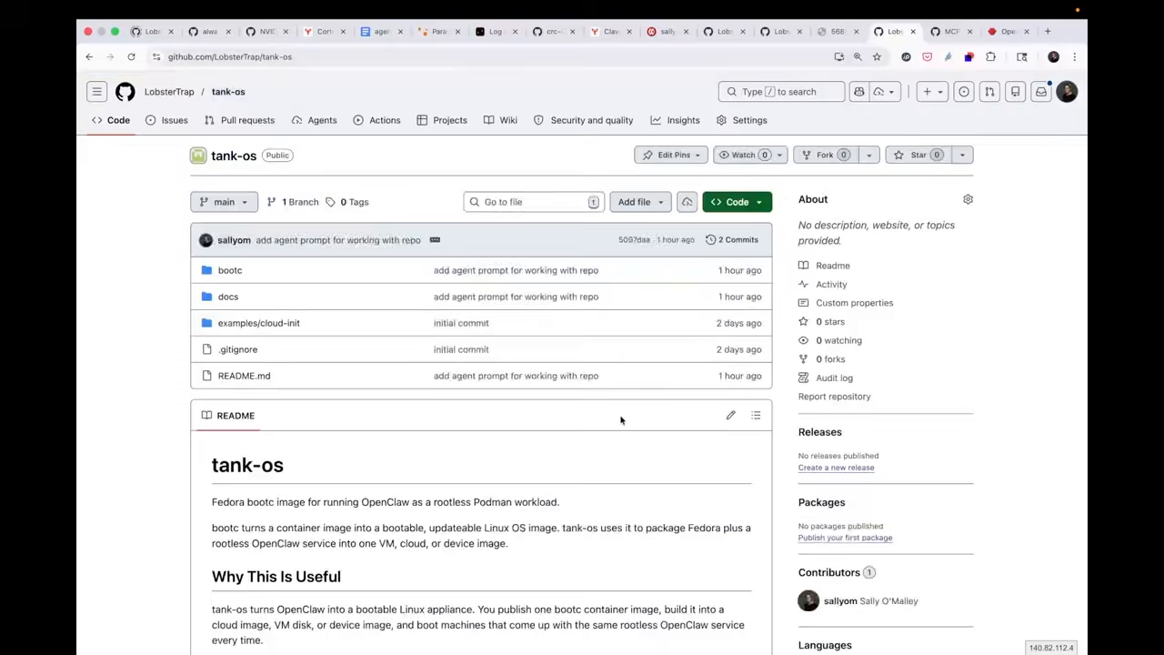
pyautogui.scroll(-4, 621, 422)
pyautogui.scroll(-3, 621, 422)
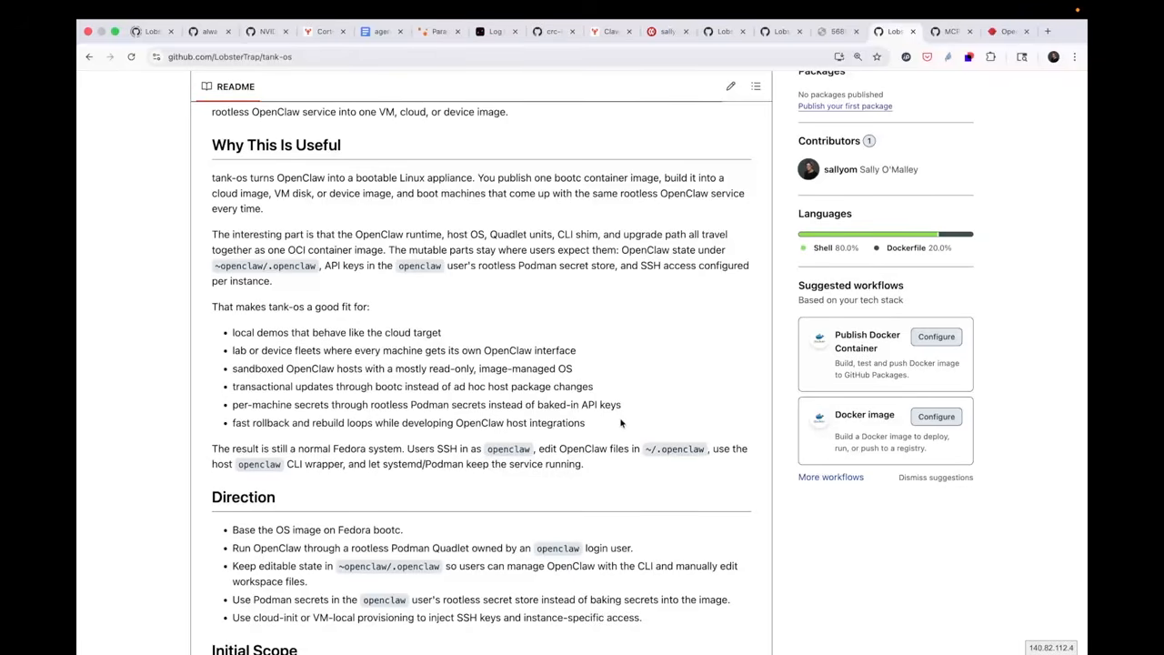
pyautogui.scroll(5, 518, 310)
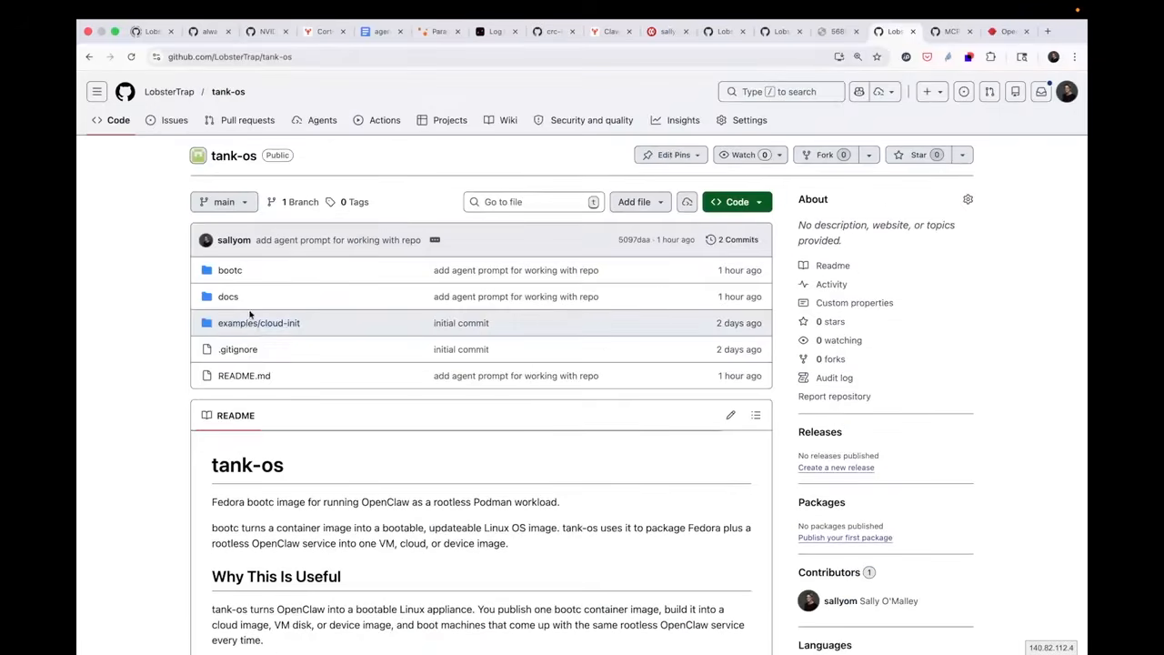
# Look inside the repository's bootc folder and its rootfs subfolder, and return to the bootc folder
pyautogui.click(228, 269)
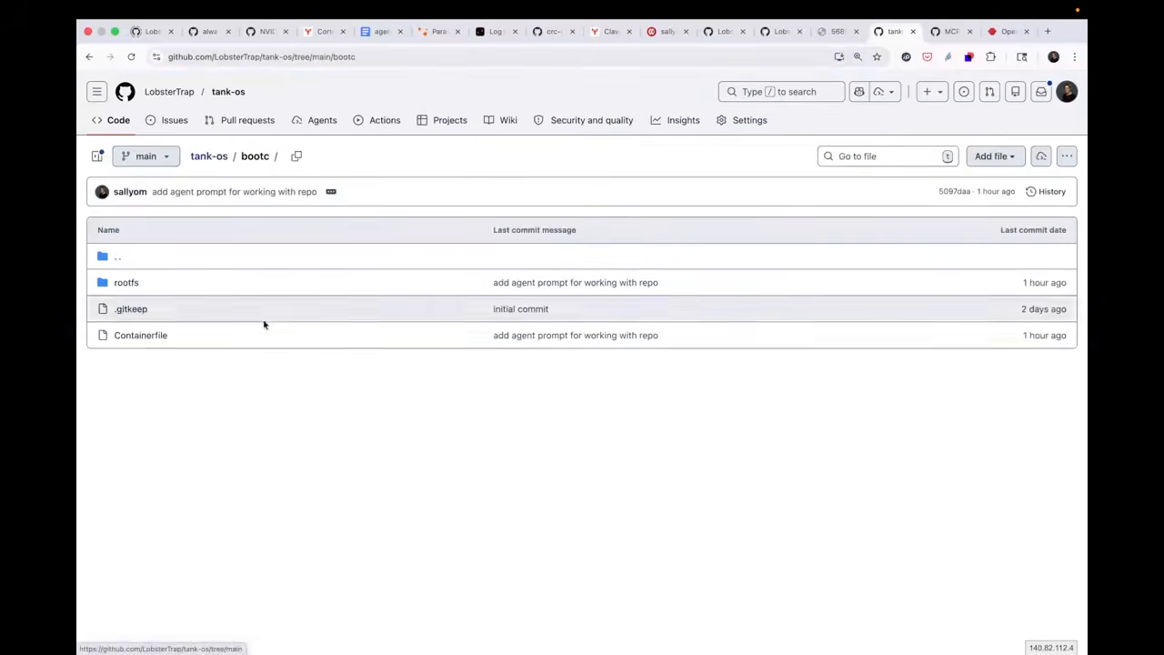
pyautogui.click(125, 282)
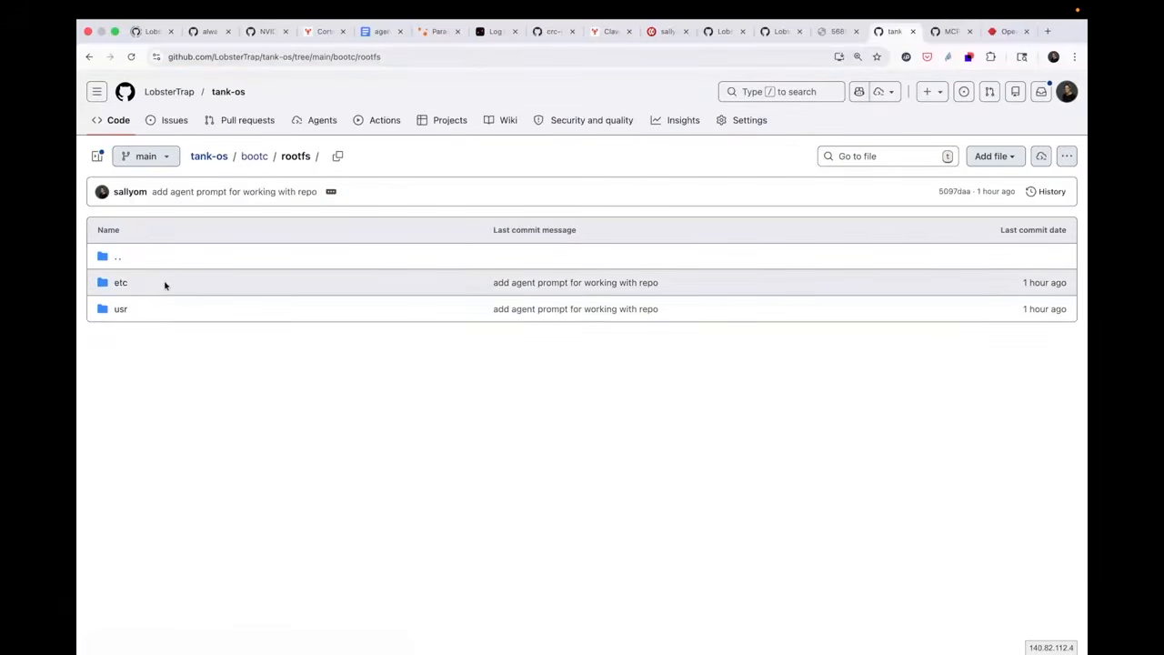
pyautogui.click(253, 158)
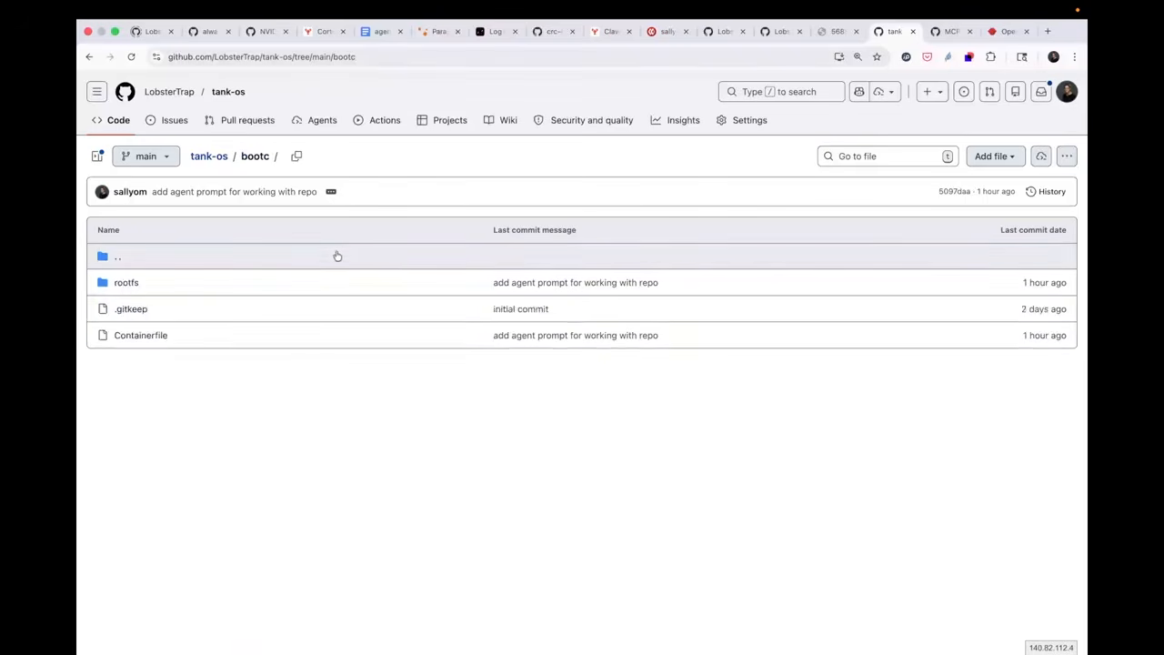
# View the tank-os repository tags on Quay.io, glance at the VM terminal, and return to the browser
pyautogui.click(678, 33)
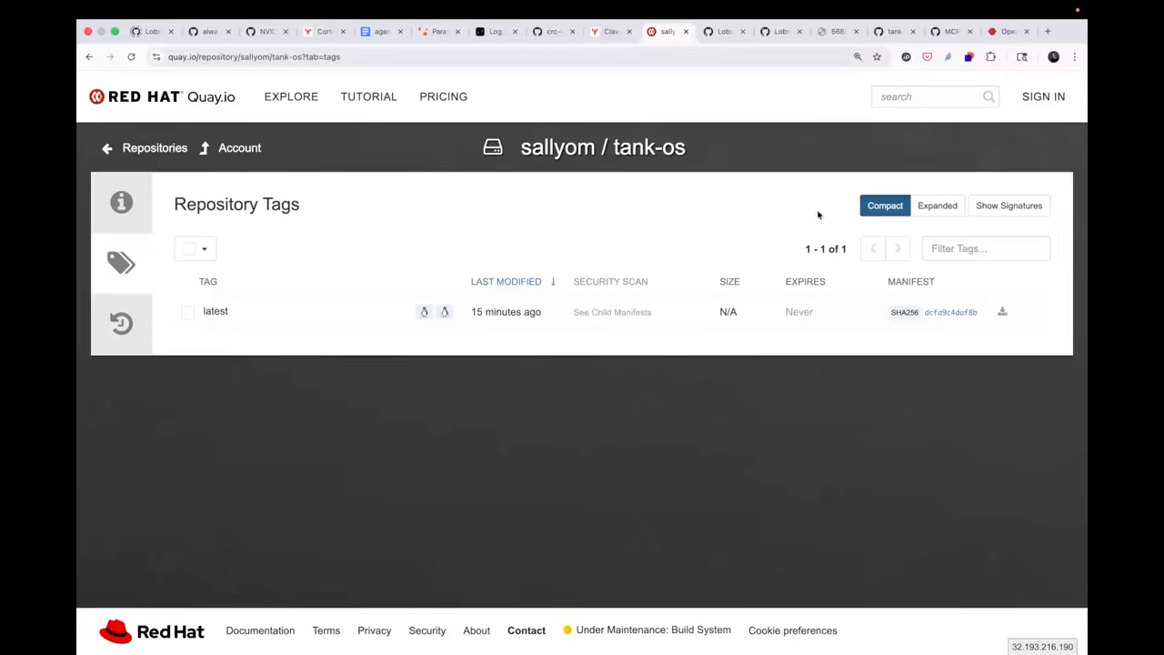
pyautogui.hotkey('ctrl', 'Left')
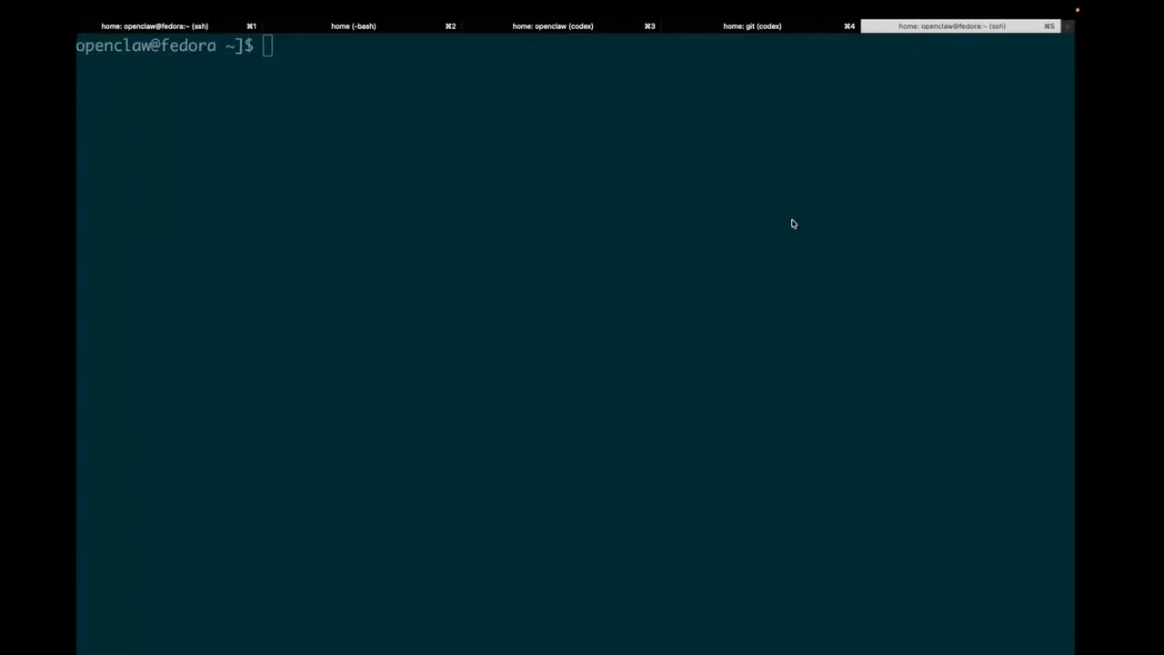
pyautogui.hotkey('ctrl', 'Right')
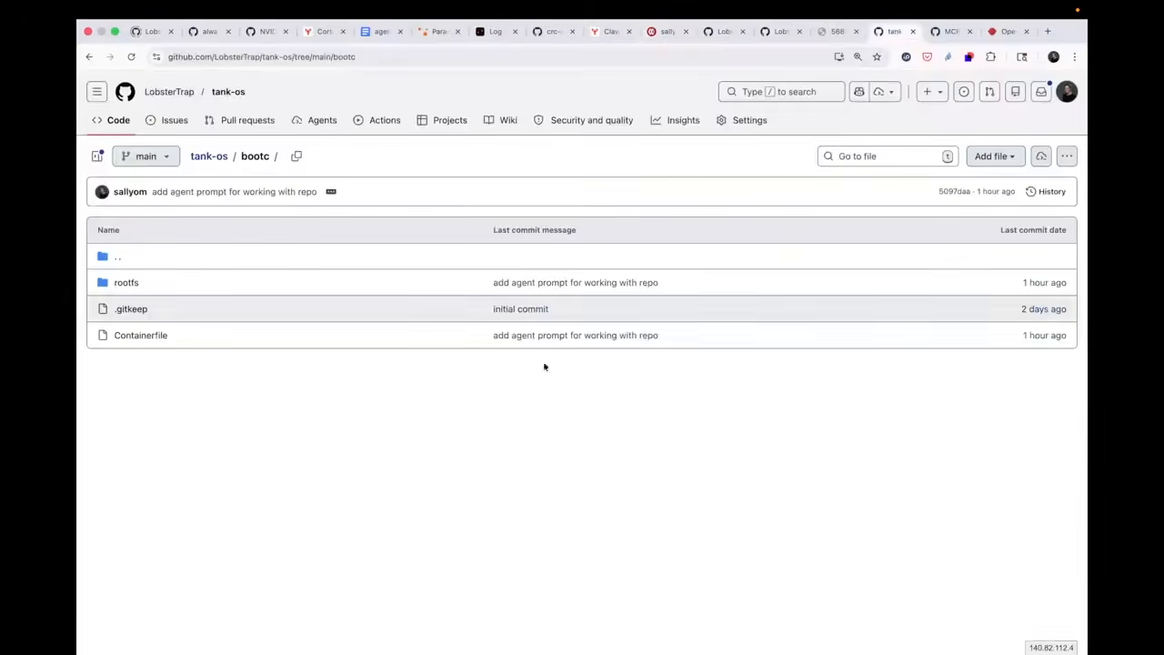
# Return to the tank-os repository root and read through the README down to the Agent Prompt section
pyautogui.click(209, 155)
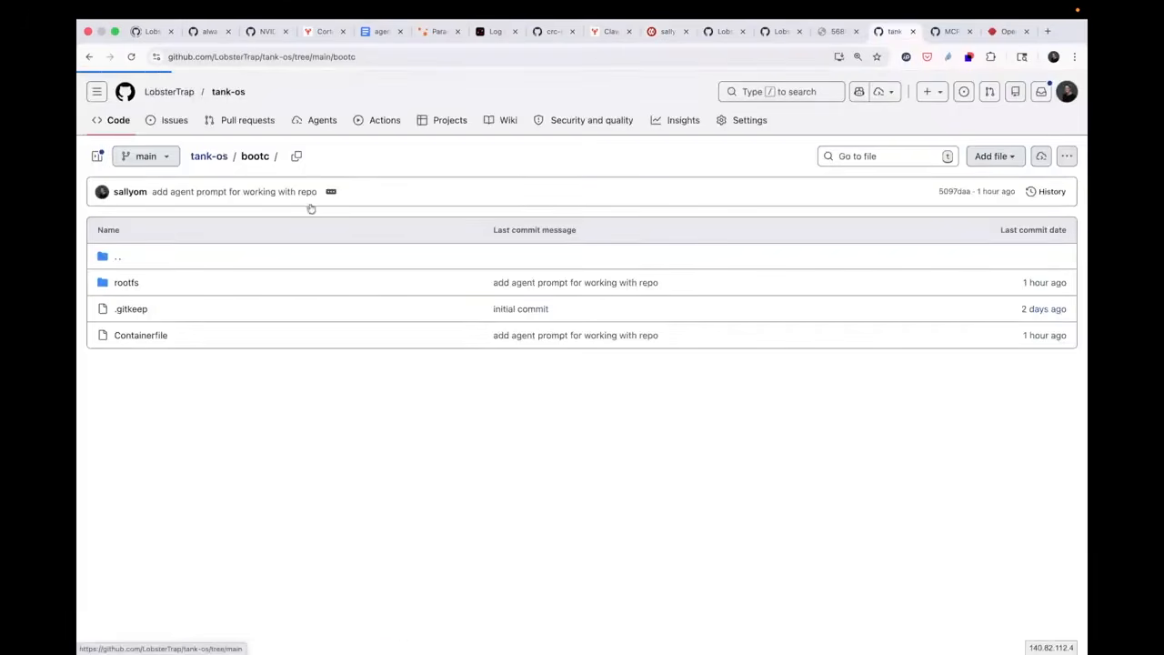
pyautogui.scroll(-8, 561, 484)
pyautogui.scroll(3, 546, 570)
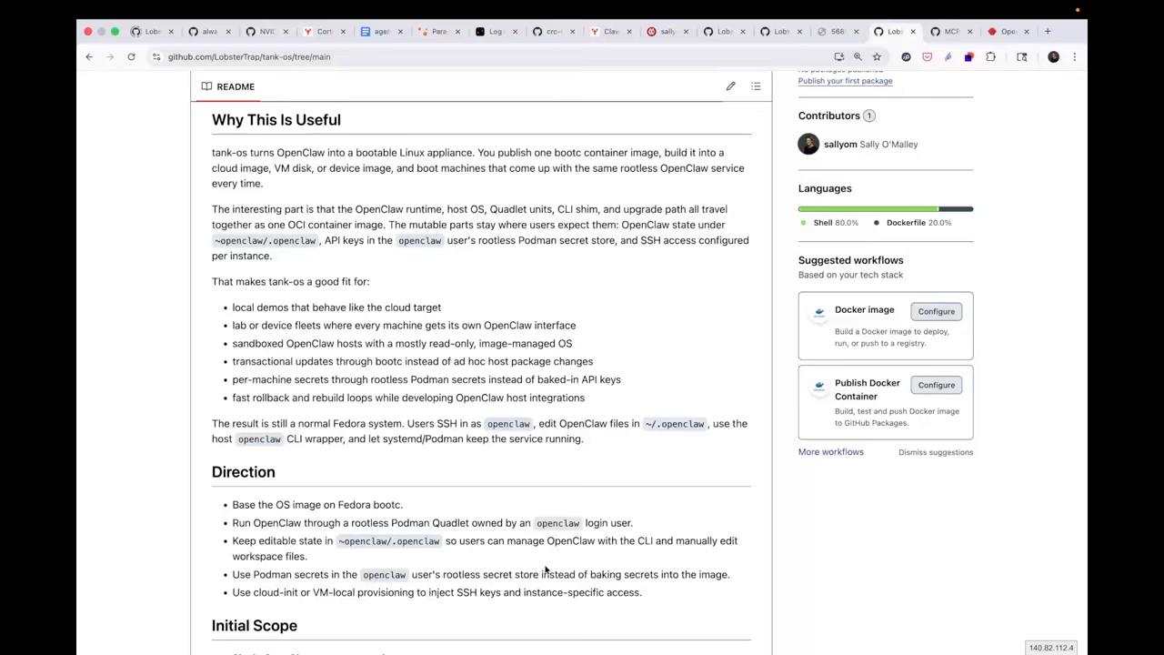
pyautogui.scroll(-15, 546, 570)
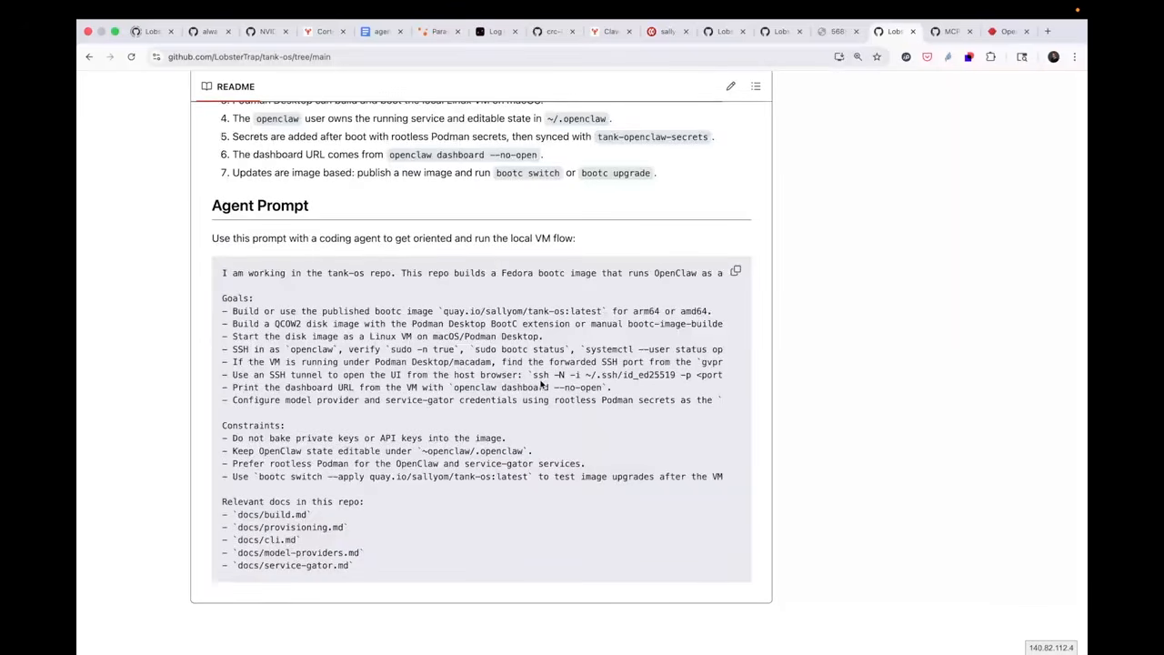